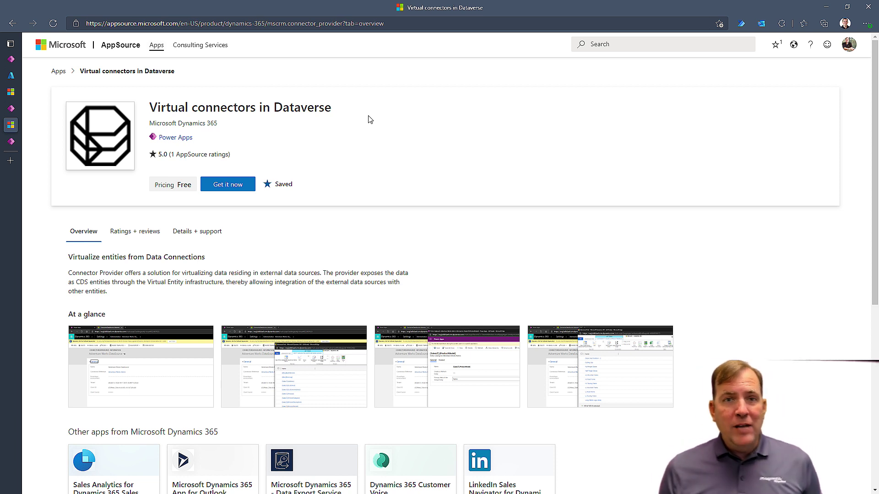
Get the Virtual connectors in Dataverse app from AppSource, accepting the permission terms and continuing to its installation
{"action": "left_click", "coordinate": [223, 186]}
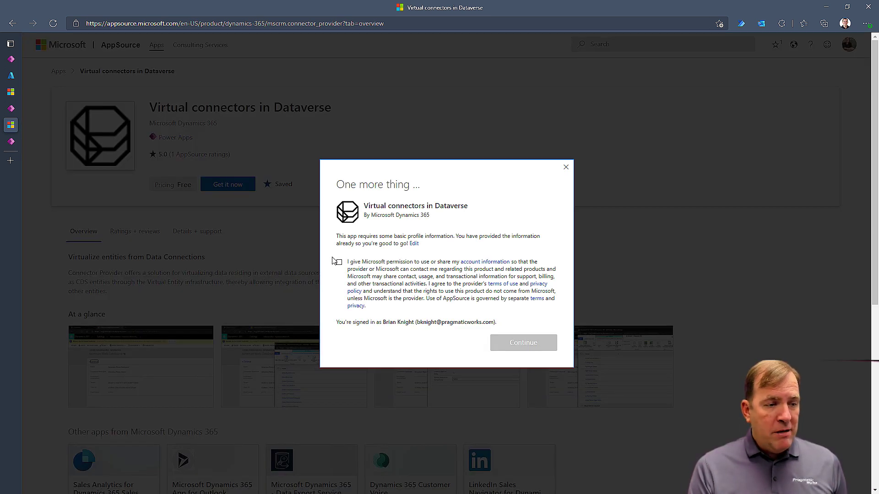
{"action": "left_click", "coordinate": [339, 262]}
{"action": "left_click", "coordinate": [515, 348]}
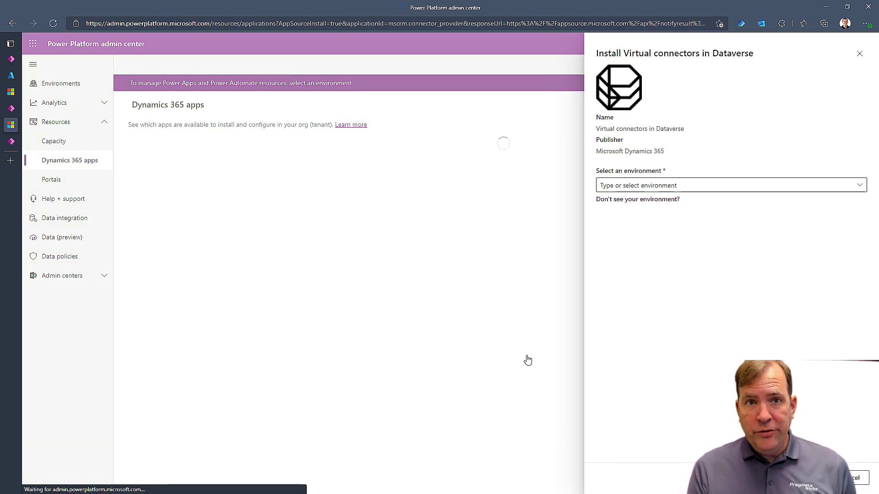
{"action": "left_click", "coordinate": [742, 185]}
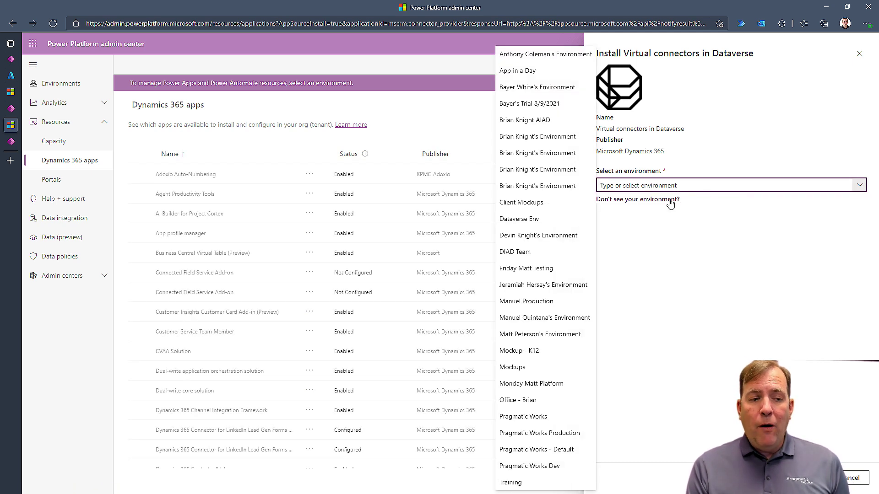
{"action": "left_click", "coordinate": [541, 155]}
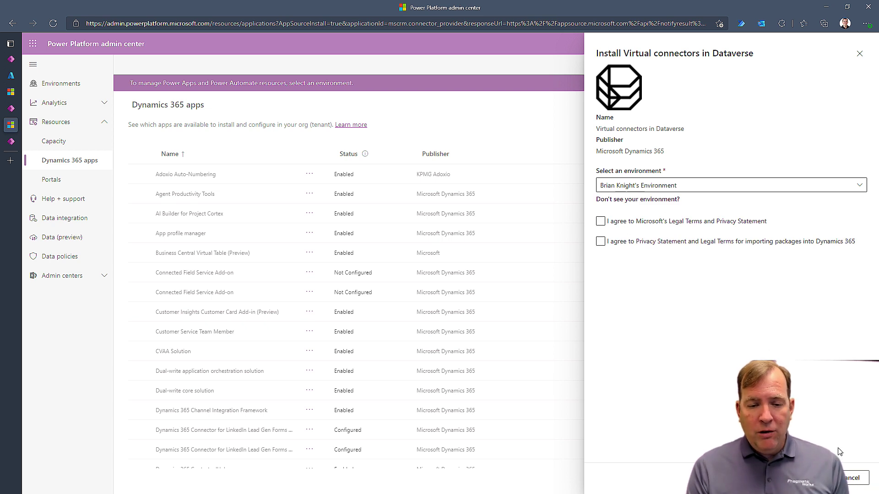
{"action": "left_click", "coordinate": [851, 480]}
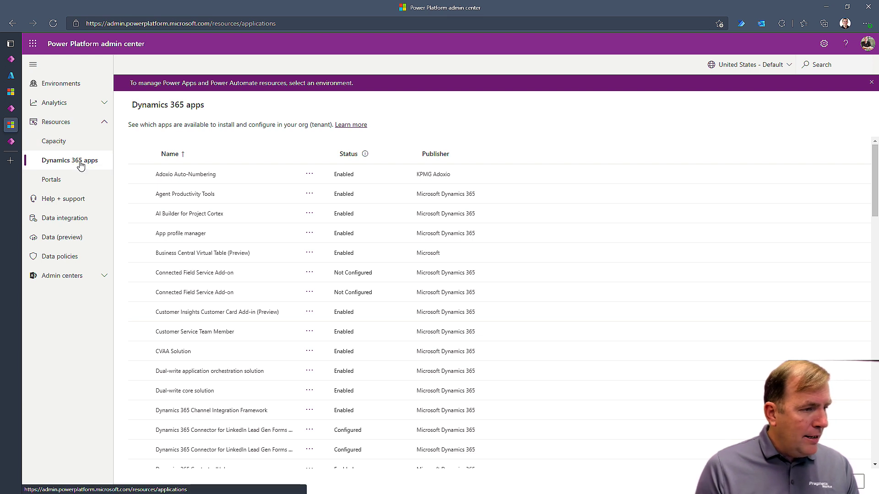
{"action": "scroll", "coordinate": [273, 253], "scroll_direction": "down", "scroll_amount": 15}
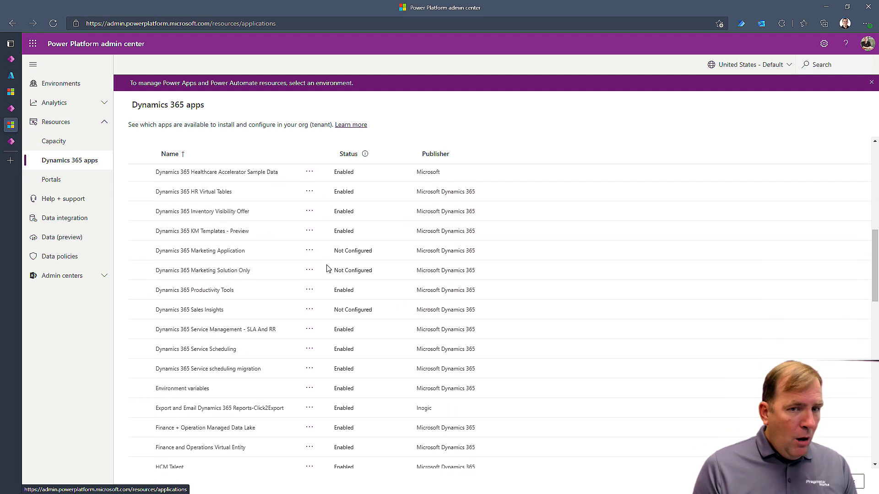
{"action": "scroll", "coordinate": [327, 265], "scroll_direction": "down", "scroll_amount": 8}
{"action": "scroll", "coordinate": [310, 251], "scroll_direction": "up", "scroll_amount": 15}
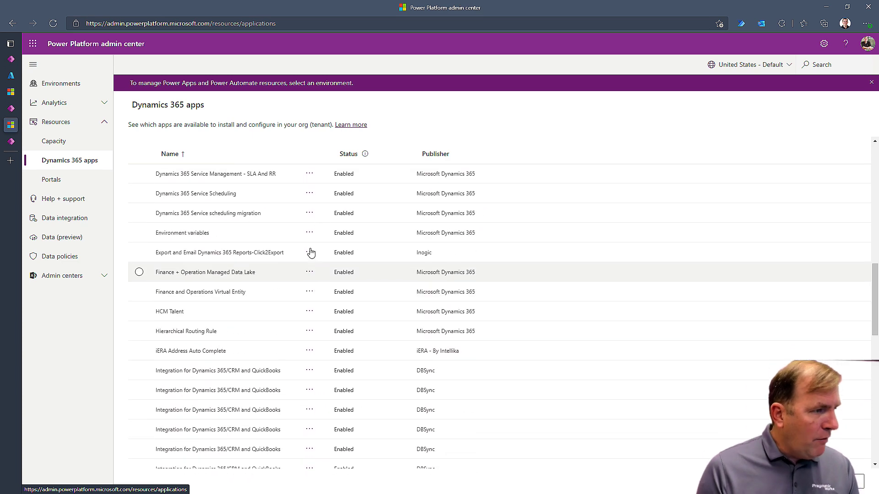
Find the Dataverse Env environment and open its Dynamics 365 apps to check for Virtual connectors in Dataverse
{"action": "left_click", "coordinate": [74, 85]}
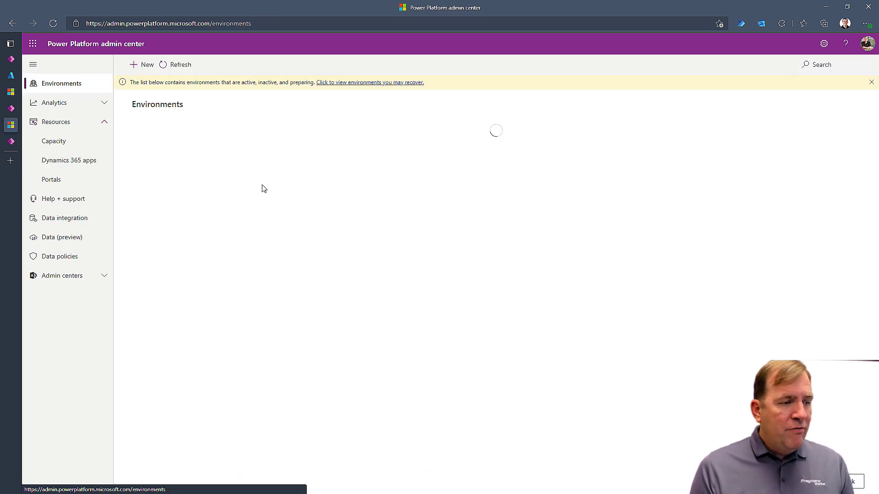
{"action": "scroll", "coordinate": [271, 229], "scroll_direction": "down", "scroll_amount": 5}
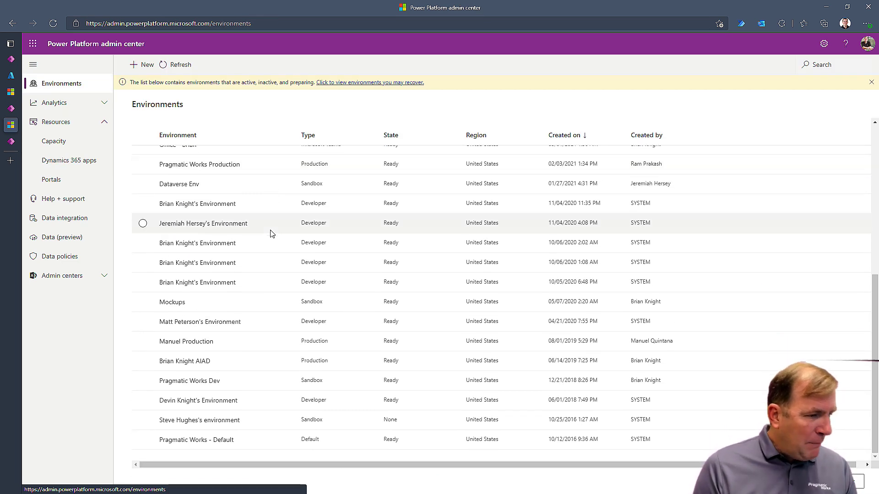
{"action": "scroll", "coordinate": [221, 339], "scroll_direction": "up", "scroll_amount": 3}
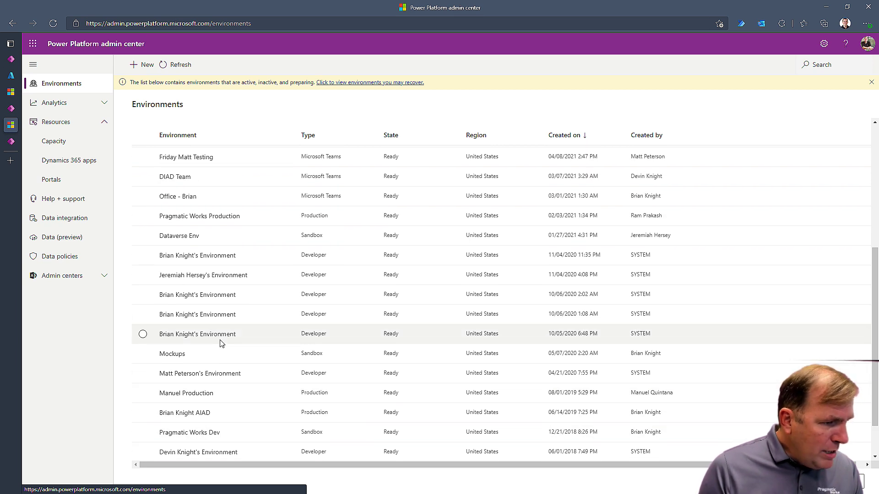
{"action": "scroll", "coordinate": [188, 261], "scroll_direction": "up", "scroll_amount": 3}
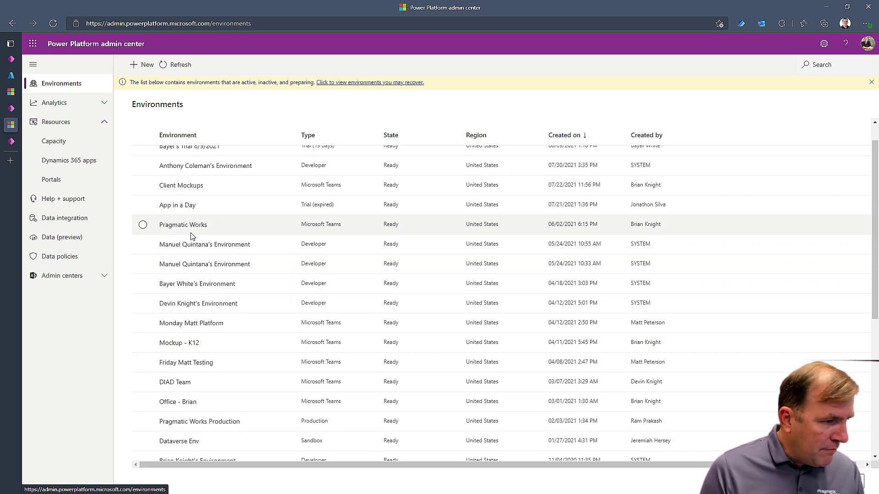
{"action": "scroll", "coordinate": [191, 234], "scroll_direction": "up", "scroll_amount": 1}
{"action": "scroll", "coordinate": [201, 236], "scroll_direction": "down", "scroll_amount": 5}
{"action": "key", "text": "ctrl+f"}
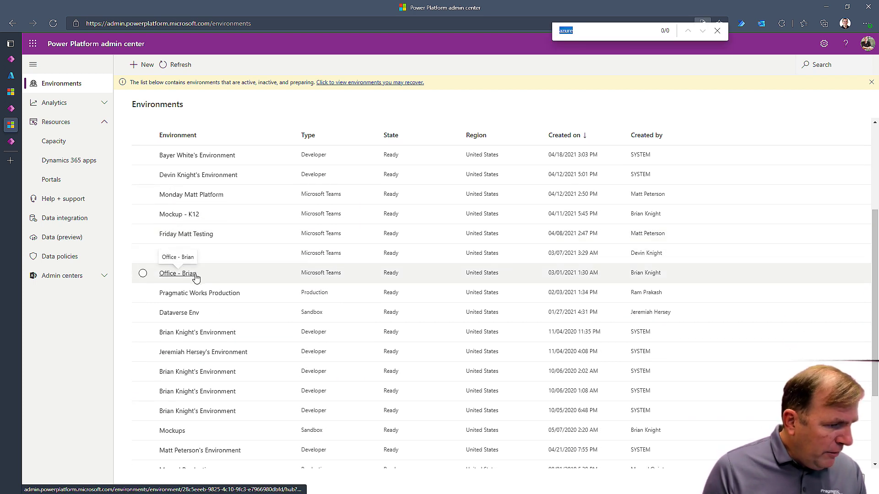
{"action": "type", "text": "data"}
{"action": "left_click", "coordinate": [192, 315]}
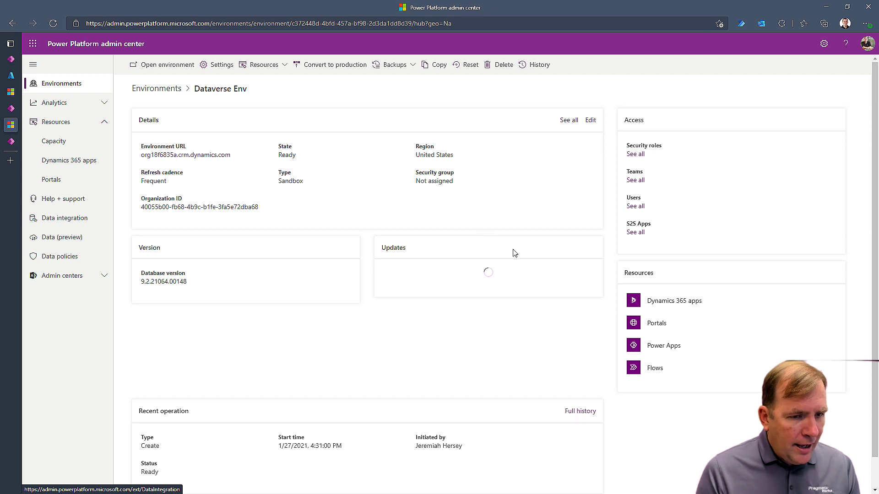
{"action": "left_click", "coordinate": [663, 304]}
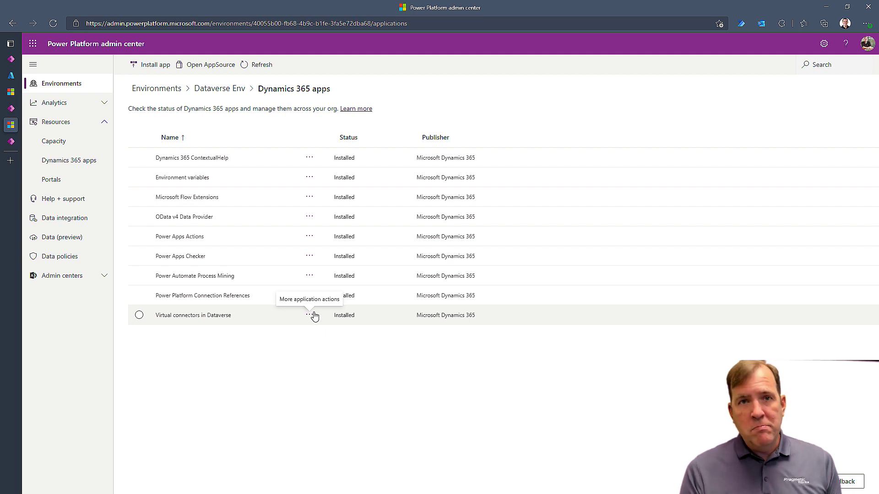
Switch to Power Apps and examine the connector provider solutions in the Dataverse Env solutions list
{"action": "left_click", "coordinate": [141, 27]}
{"action": "left_click", "coordinate": [11, 141]}
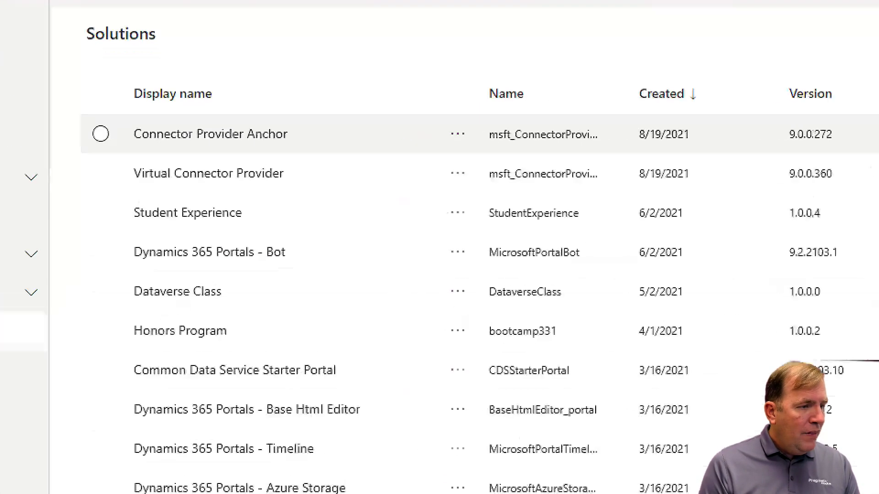
{"action": "mouse_move", "coordinate": [104, 107]}
{"action": "left_mouse_down"}
{"action": "mouse_move", "coordinate": [290, 180]}
{"action": "mouse_move", "coordinate": [372, 190]}
{"action": "left_mouse_up"}
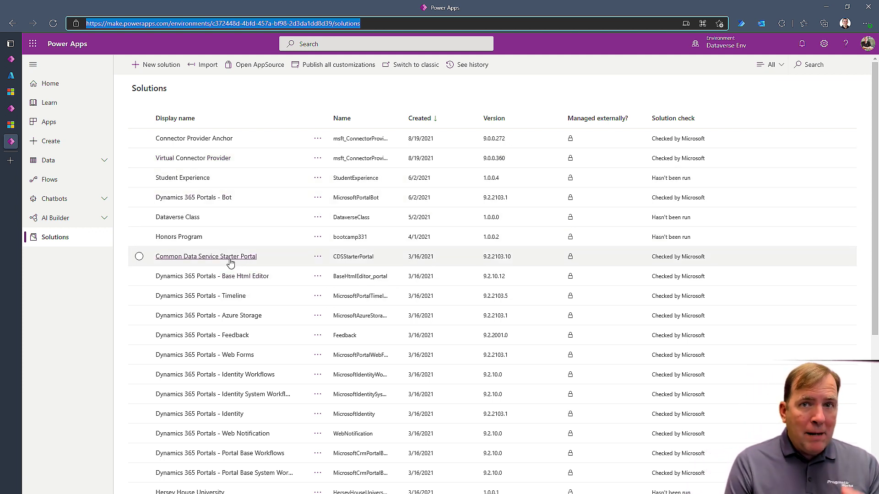
Switch to the Dataverse Env connections page and select the SQL Server connection to the demo database
{"action": "mouse_move", "coordinate": [23, 108]}
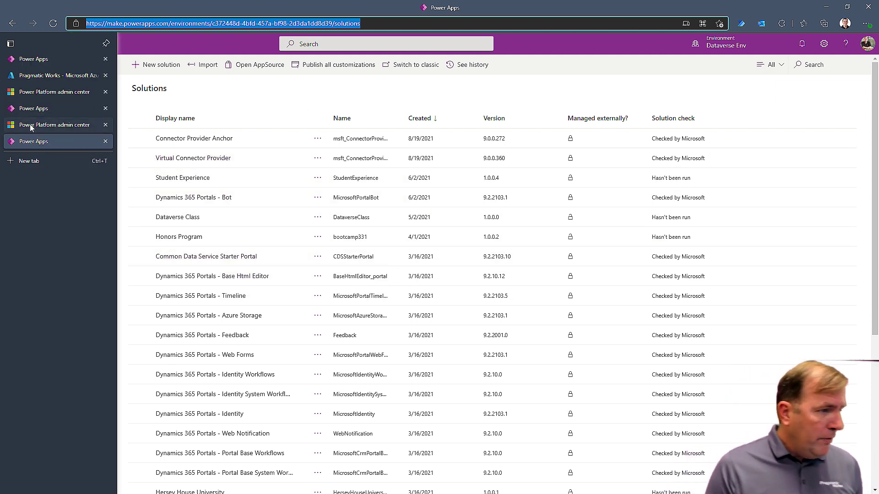
{"action": "left_click", "coordinate": [41, 108]}
{"action": "left_click", "coordinate": [50, 59]}
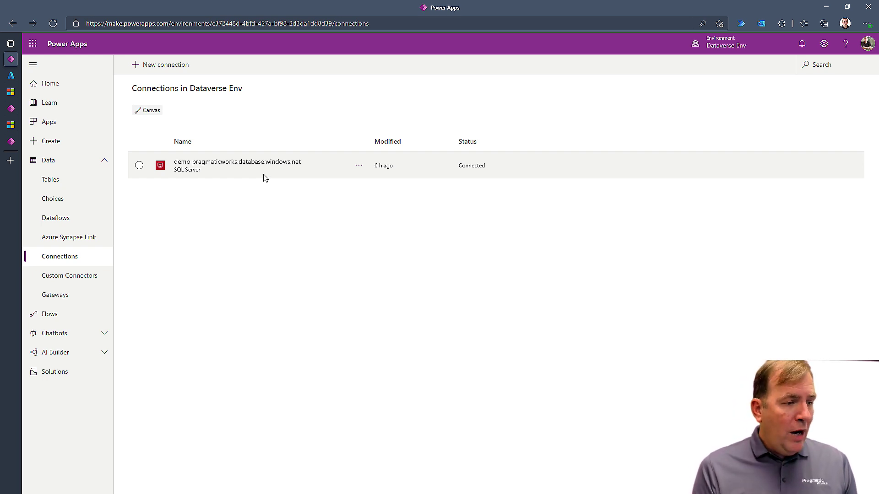
{"action": "triple_click", "coordinate": [249, 166]}
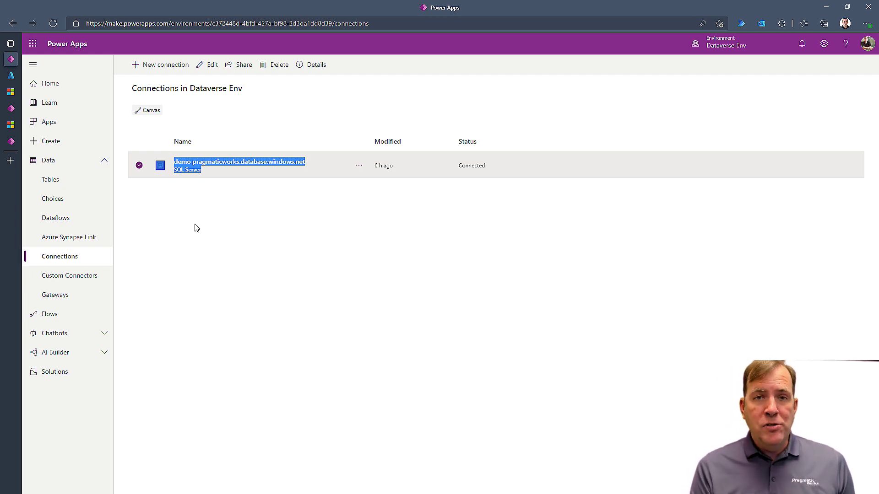
{"action": "left_click", "coordinate": [165, 66]}
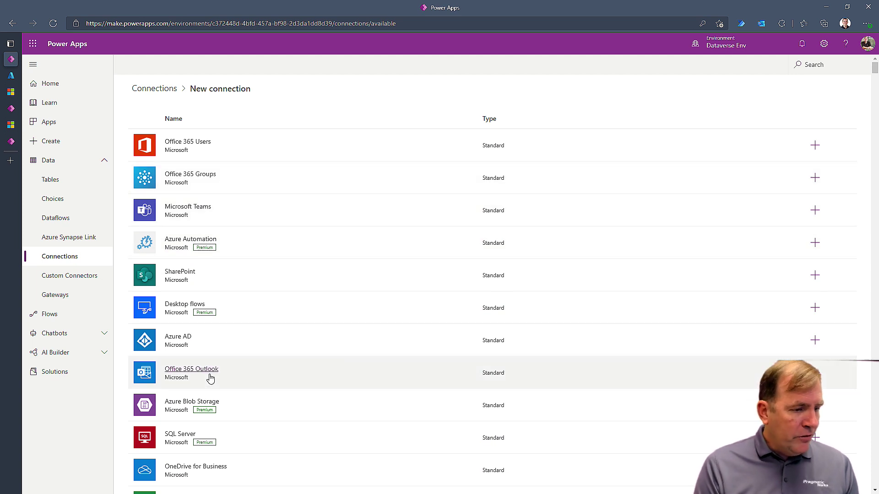
{"action": "left_click", "coordinate": [192, 441]}
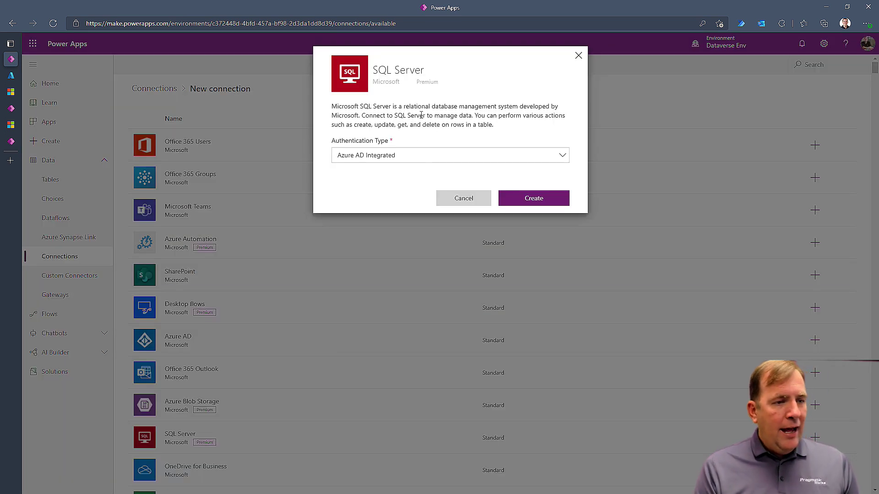
{"action": "left_click", "coordinate": [424, 157]}
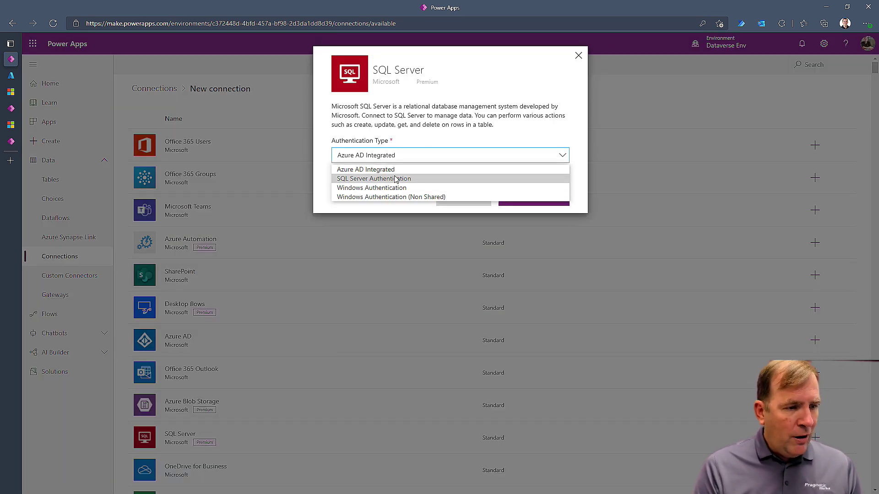
{"action": "left_click", "coordinate": [448, 179]}
{"action": "scroll", "coordinate": [387, 183], "scroll_direction": "down", "scroll_amount": 3}
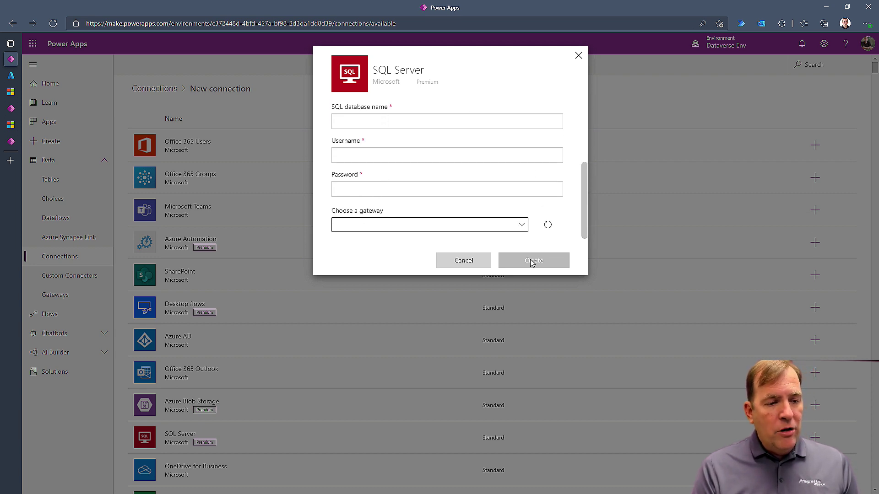
{"action": "left_click", "coordinate": [578, 54]}
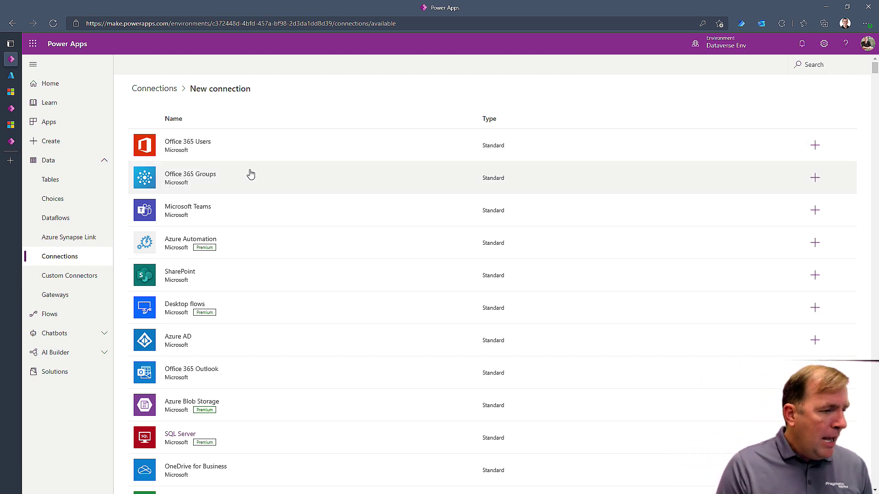
Open the Student Experience solution and start a new connection reference in it
{"action": "left_click", "coordinate": [53, 379]}
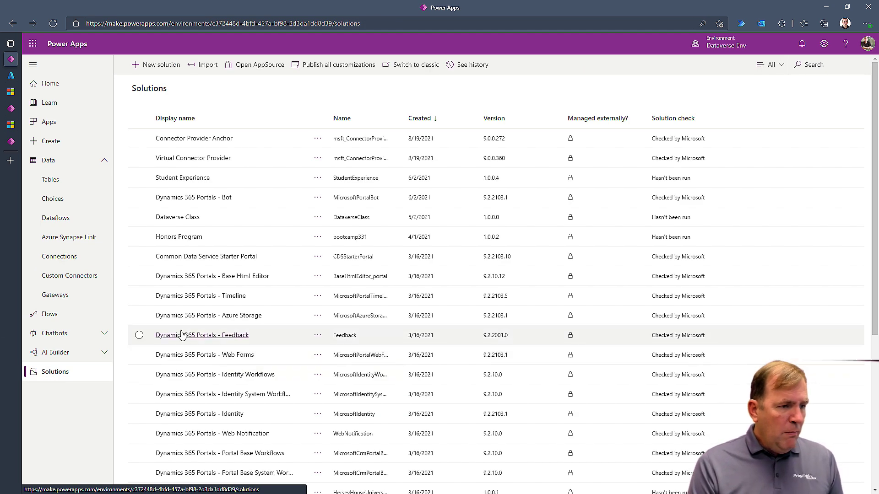
{"action": "left_click", "coordinate": [184, 179]}
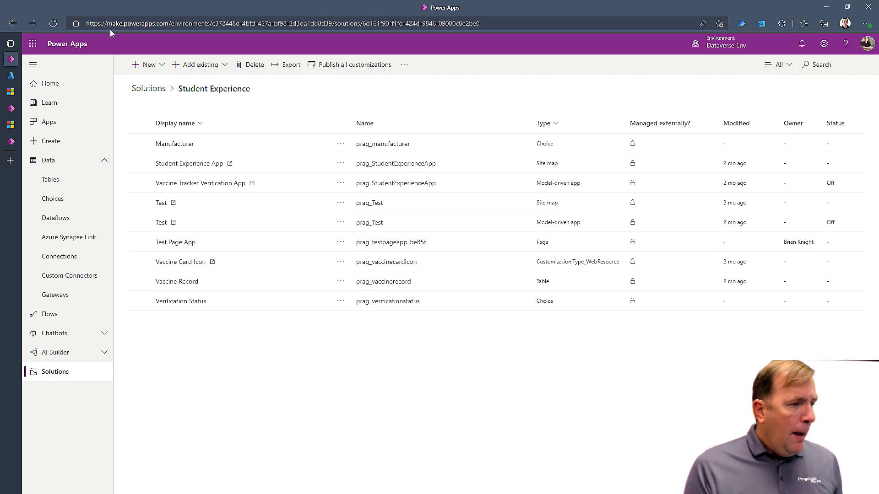
{"action": "left_click", "coordinate": [141, 69]}
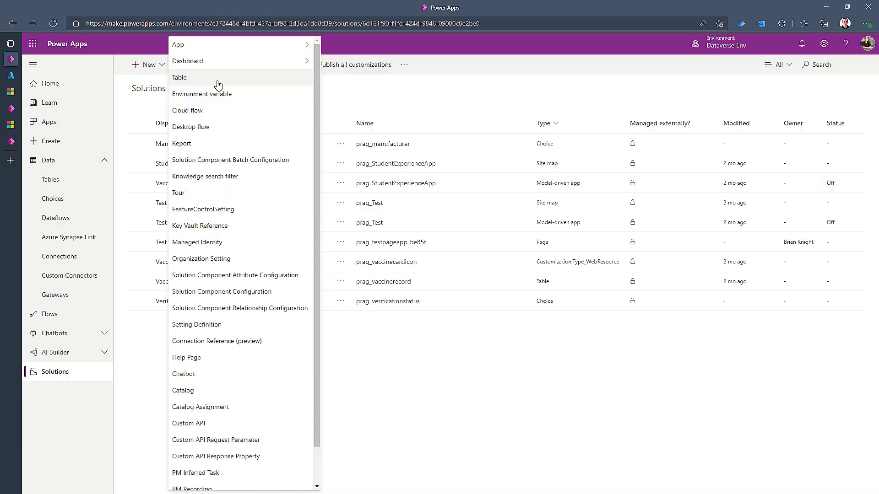
{"action": "scroll", "coordinate": [228, 208], "scroll_direction": "down", "scroll_amount": 1}
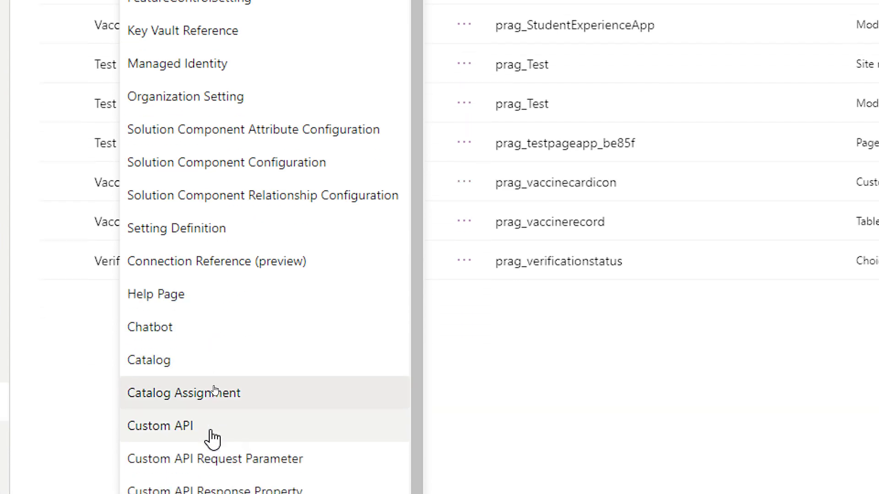
{"action": "right_click", "coordinate": [248, 271]}
{"action": "key", "text": "Escape"}
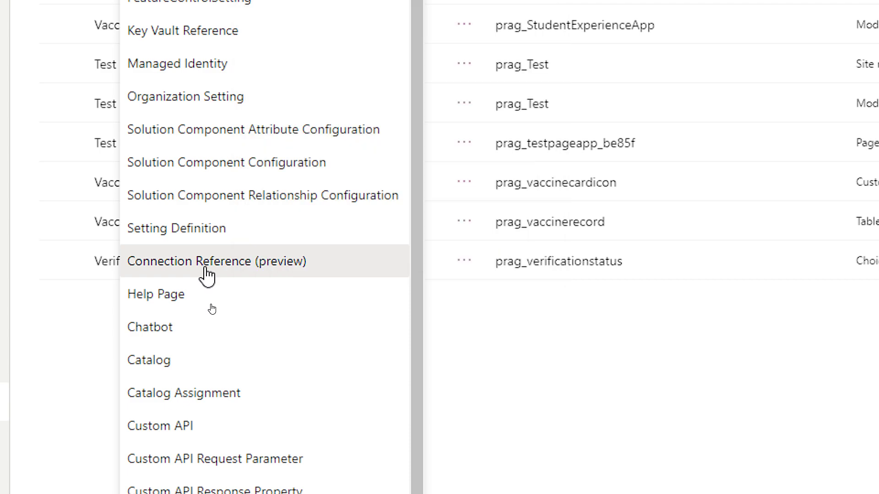
{"action": "key", "text": "Escape"}
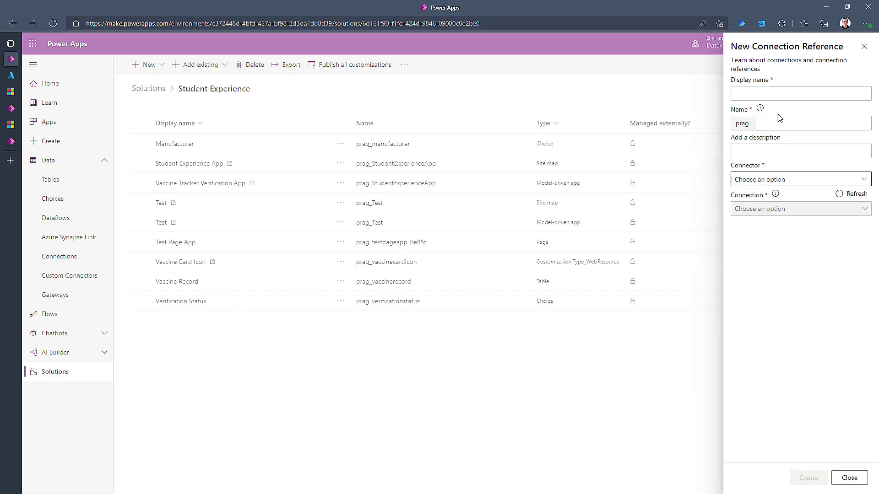
Name the connection reference "Virtual Student Connection Ref" and give it the description "Description here"
{"action": "left_click", "coordinate": [759, 90]}
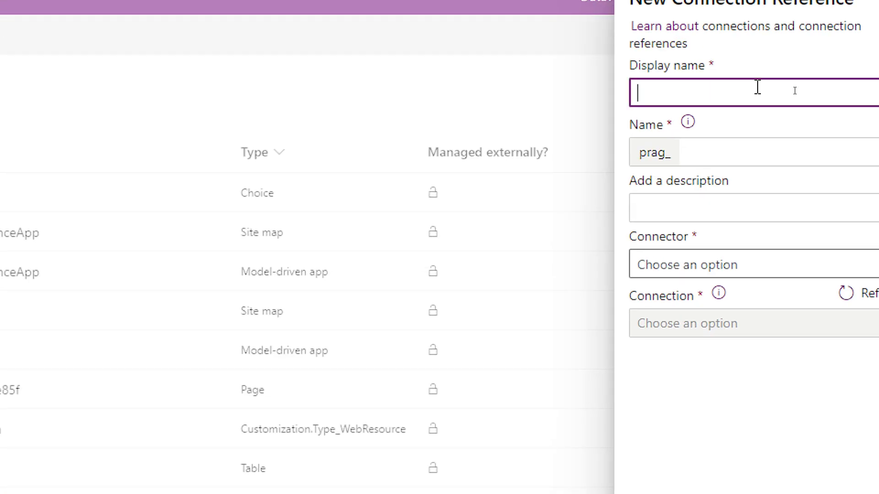
{"action": "type", "text": "Student "}
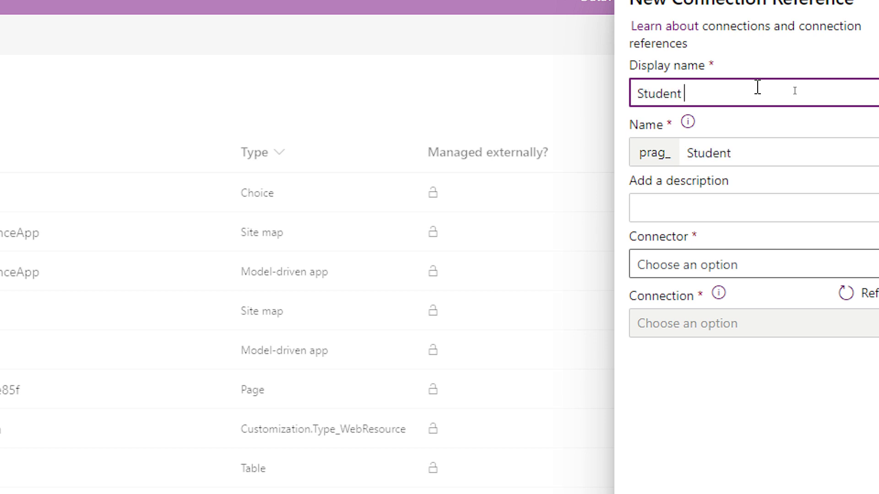
{"action": "type", "text": "Connection Ref"}
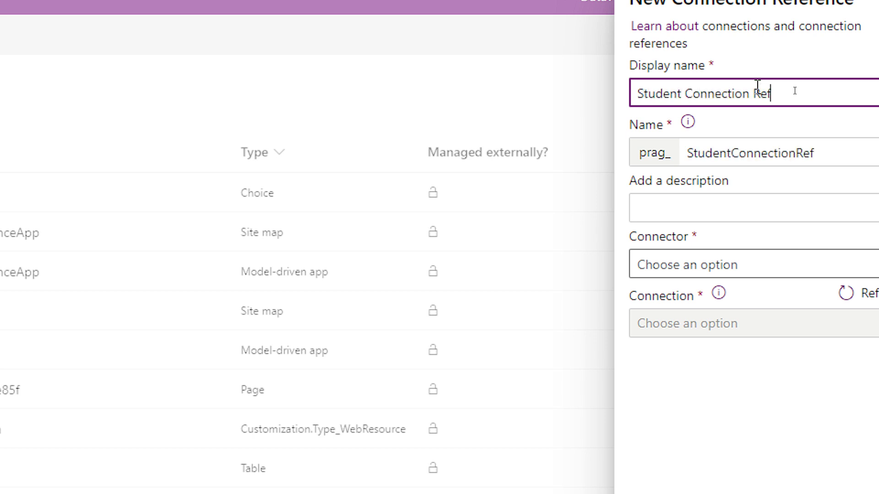
{"action": "type", "text": "Virtual"}
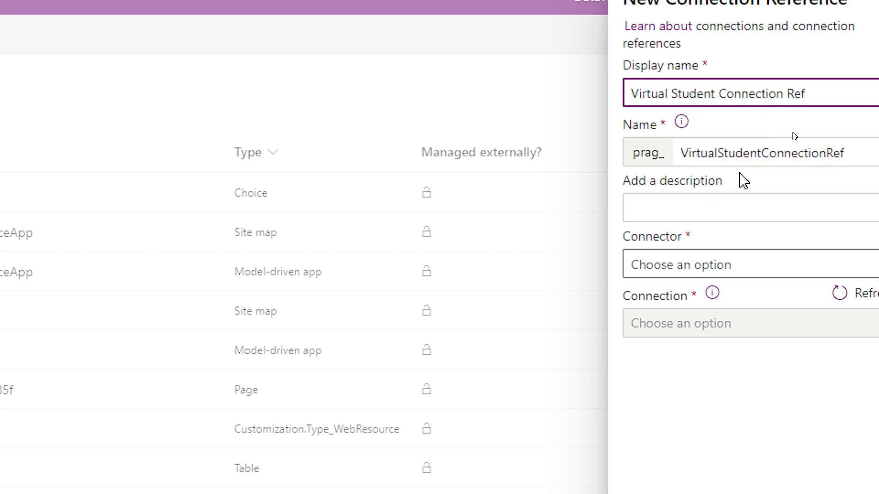
{"action": "left_click", "coordinate": [674, 216]}
{"action": "type", "text": "Description here"}
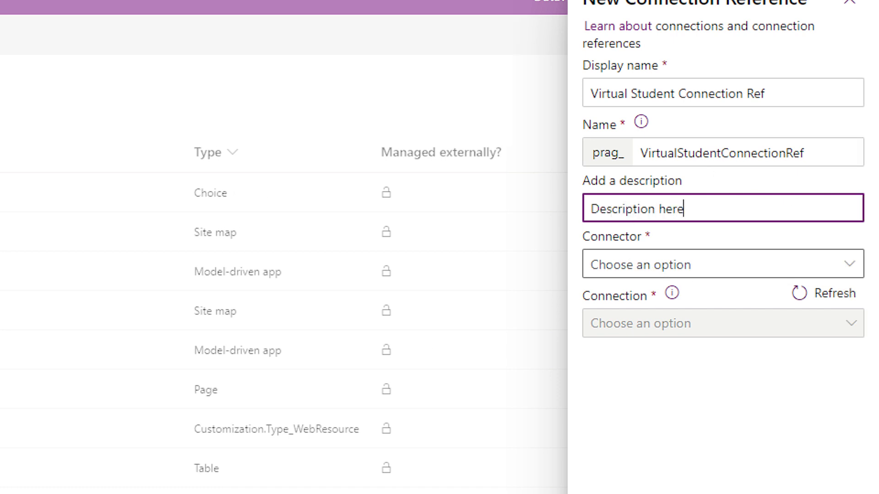
Set the connector of the new connection reference to SQL Server
{"action": "left_click", "coordinate": [850, 265]}
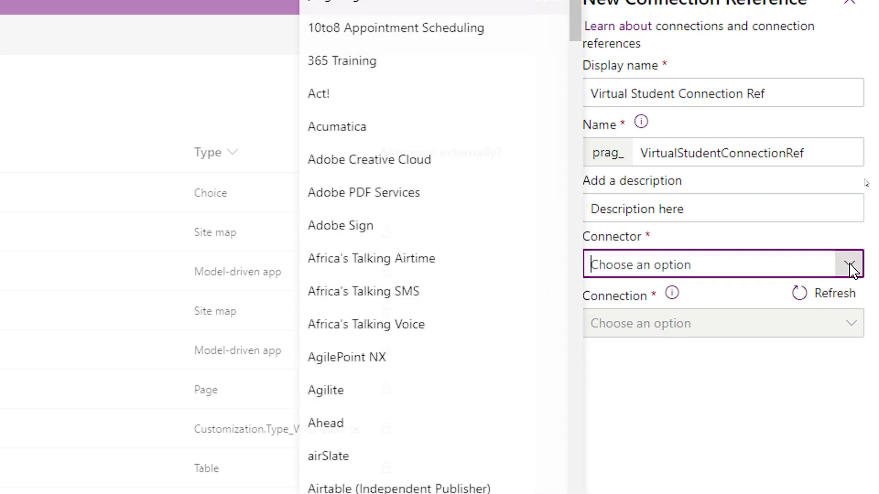
{"action": "scroll", "coordinate": [337, 238], "scroll_direction": "down", "scroll_amount": 4}
{"action": "scroll", "coordinate": [330, 275], "scroll_direction": "down", "scroll_amount": 10}
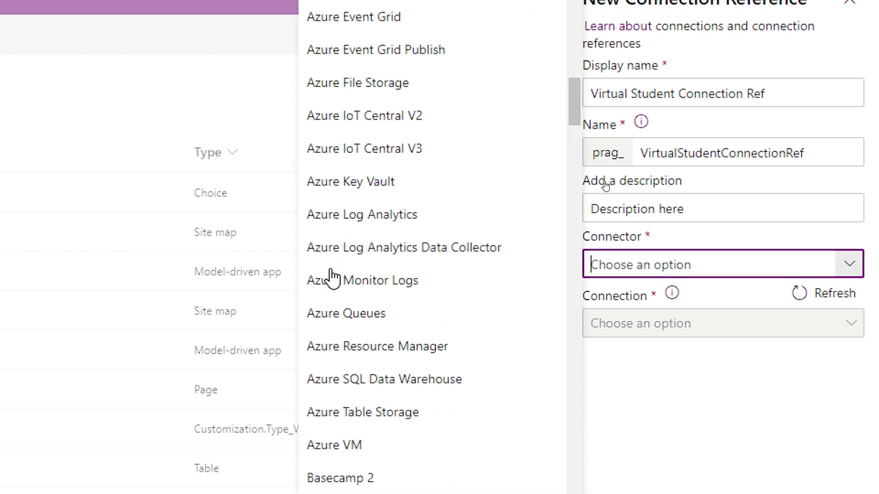
{"action": "type", "text": "sq"}
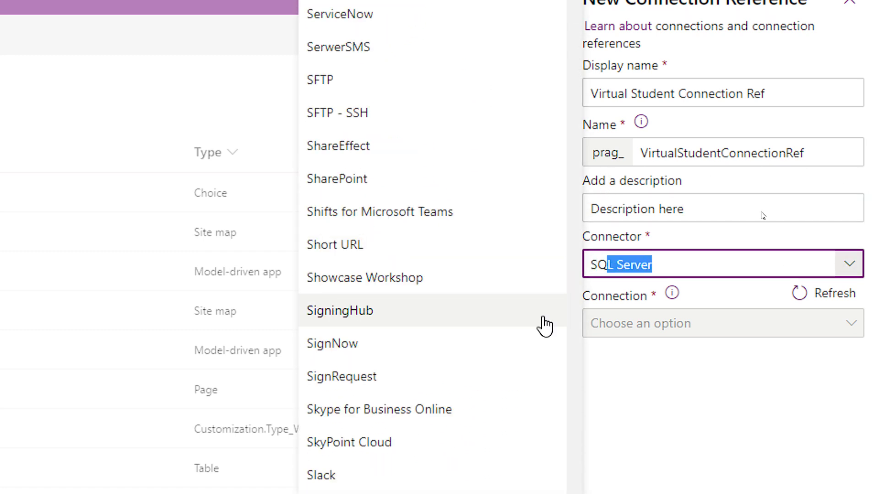
Select the demo pragmaticworks.database.windows.net connection and create the Virtual Student Connection Ref connection reference
{"action": "left_click", "coordinate": [698, 328]}
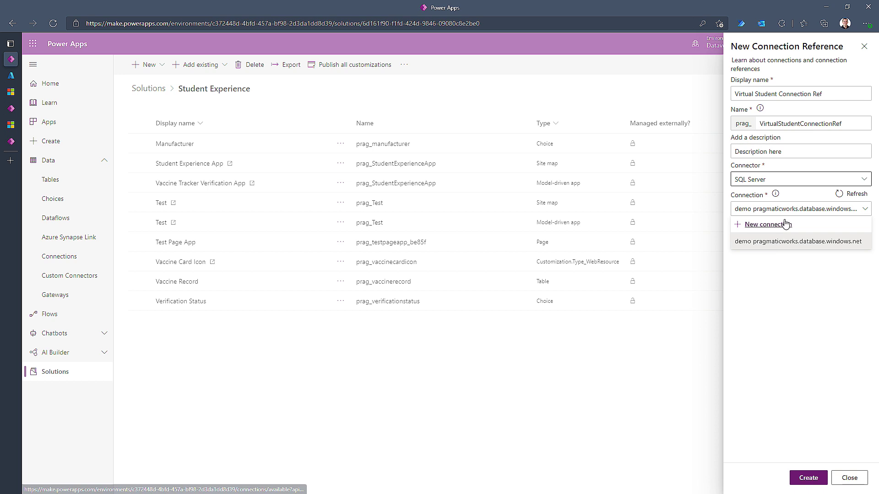
{"action": "left_click", "coordinate": [794, 272]}
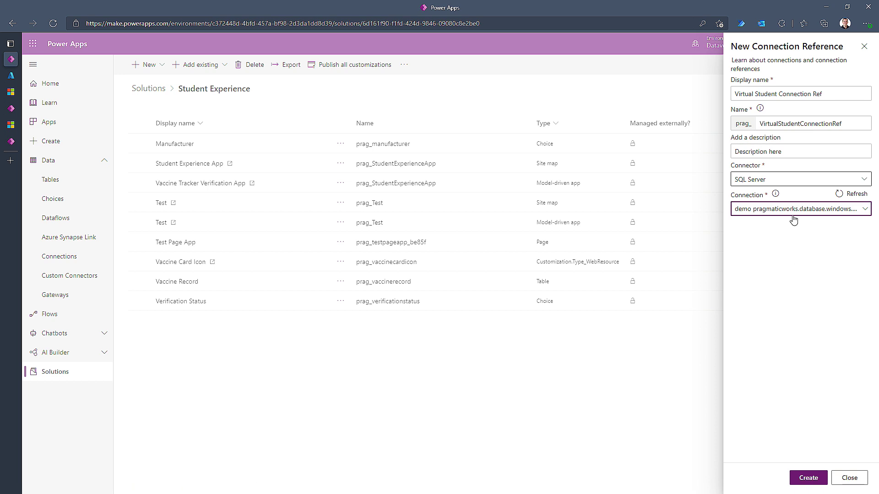
{"action": "left_click_drag", "start_coordinate": [824, 94], "coordinate": [729, 90]}
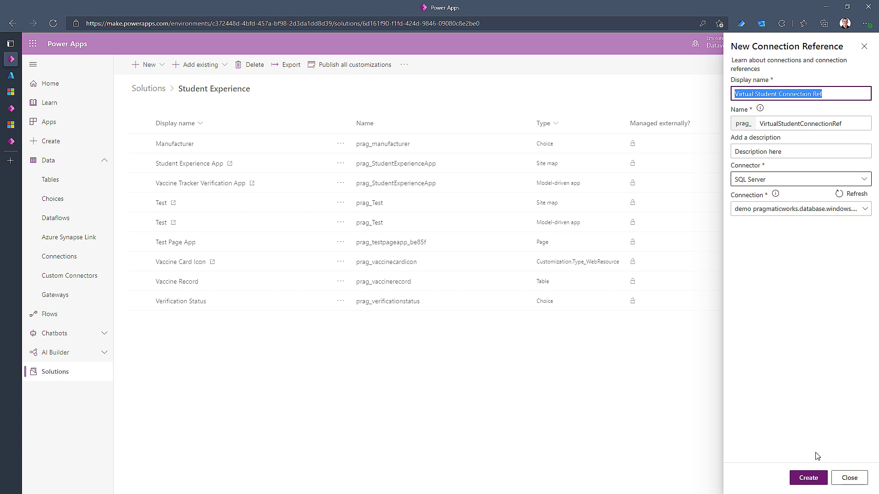
{"action": "left_click", "coordinate": [807, 479]}
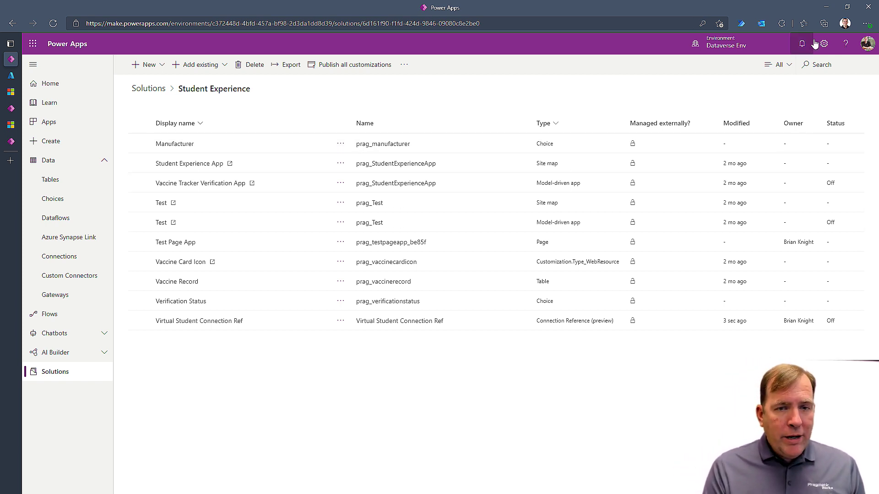
{"action": "left_click", "coordinate": [823, 52]}
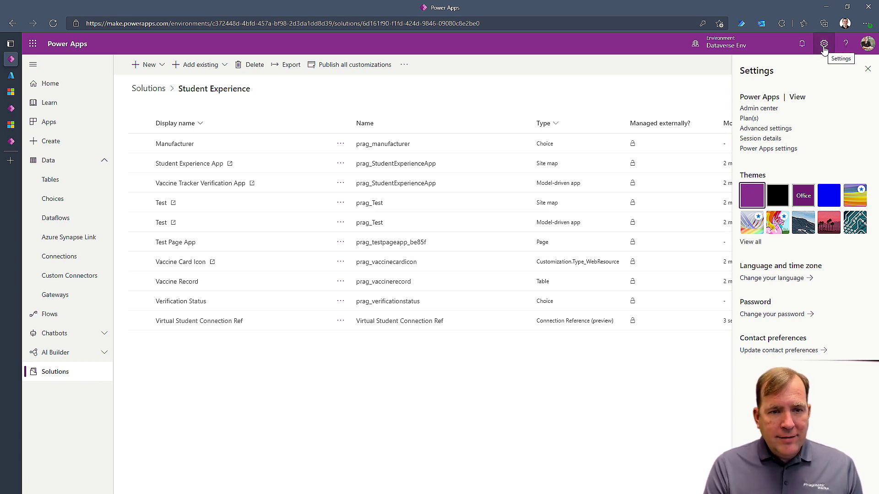
{"action": "left_click", "coordinate": [783, 129]}
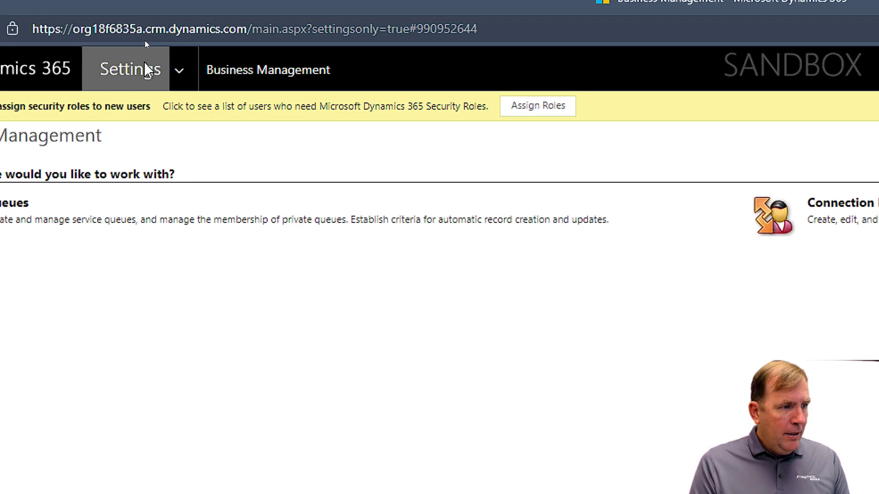
{"action": "left_click", "coordinate": [178, 78]}
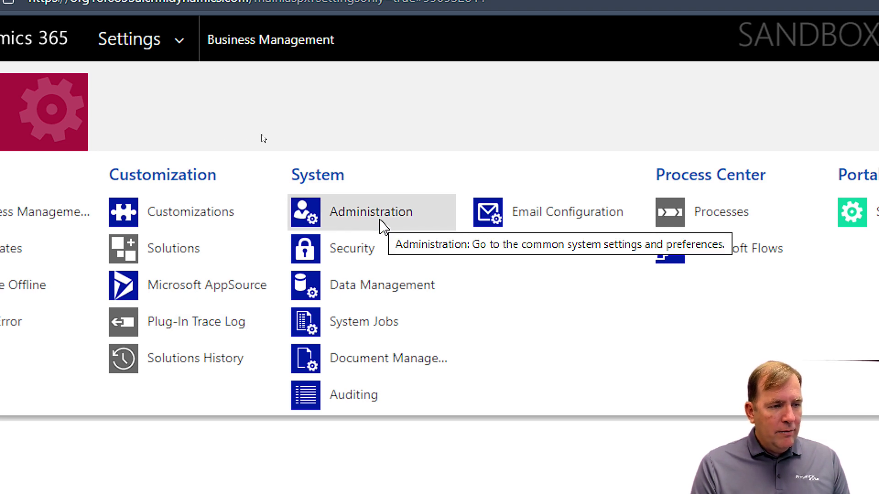
{"action": "left_click", "coordinate": [383, 224]}
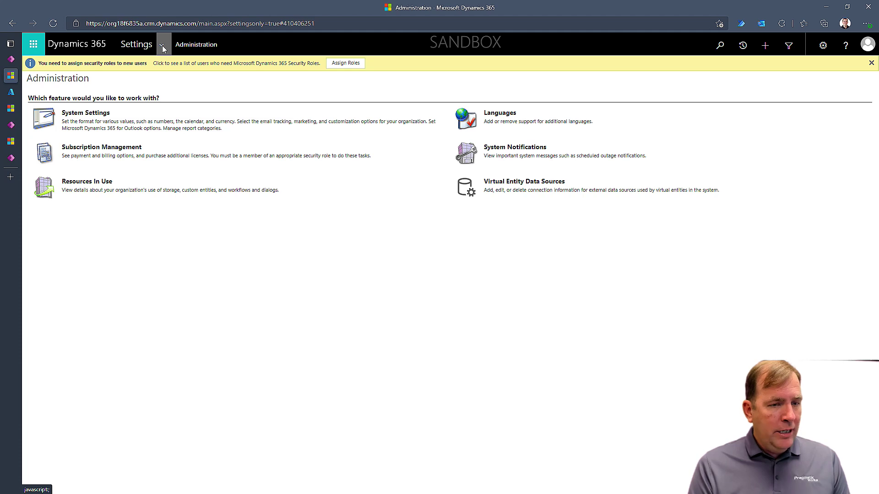
{"action": "left_click", "coordinate": [514, 185]}
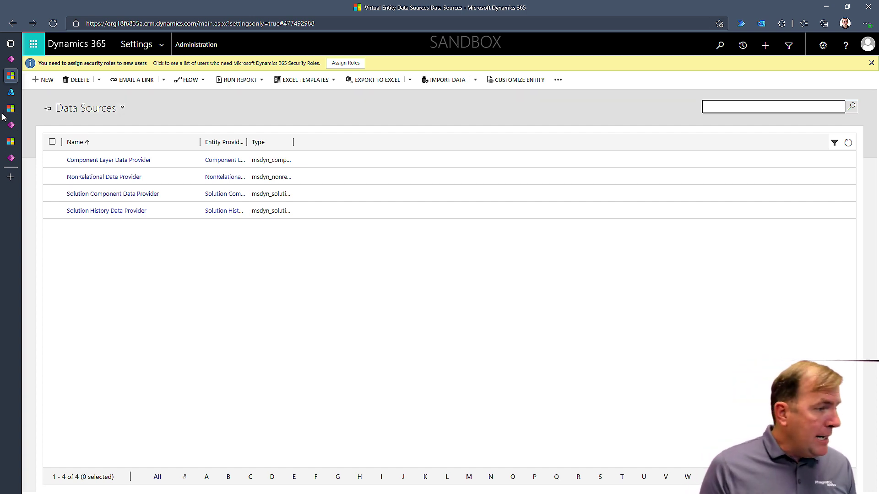
{"action": "mouse_move", "coordinate": [41, 126]}
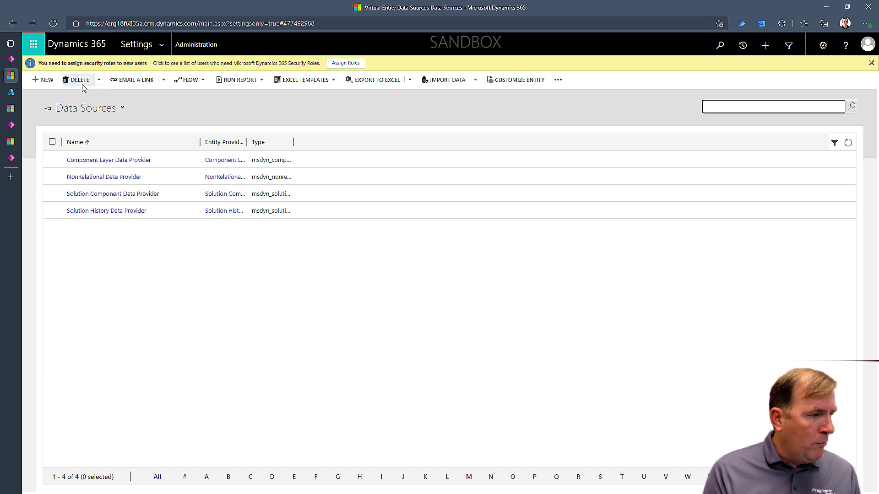
{"action": "key", "text": "ctrl+w"}
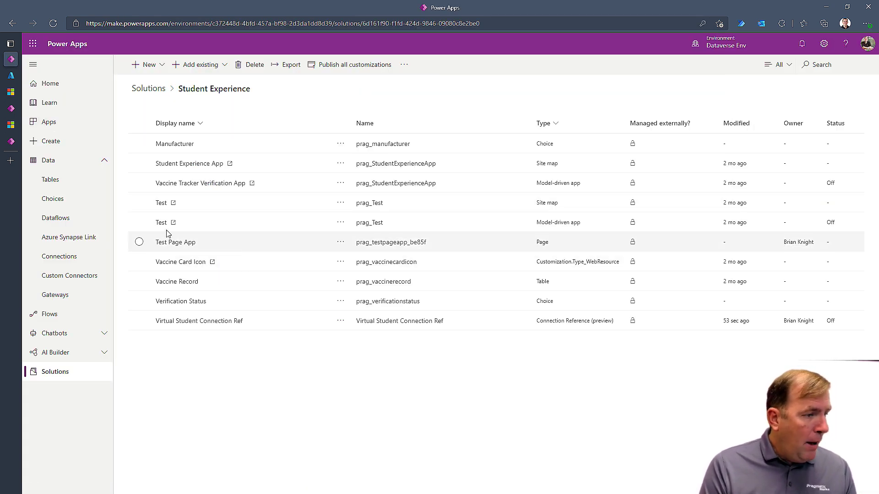
Share the SQL Server connection in Dataverse Env with everyone in the organization with "Can use" permission and save
{"action": "left_click", "coordinate": [73, 259]}
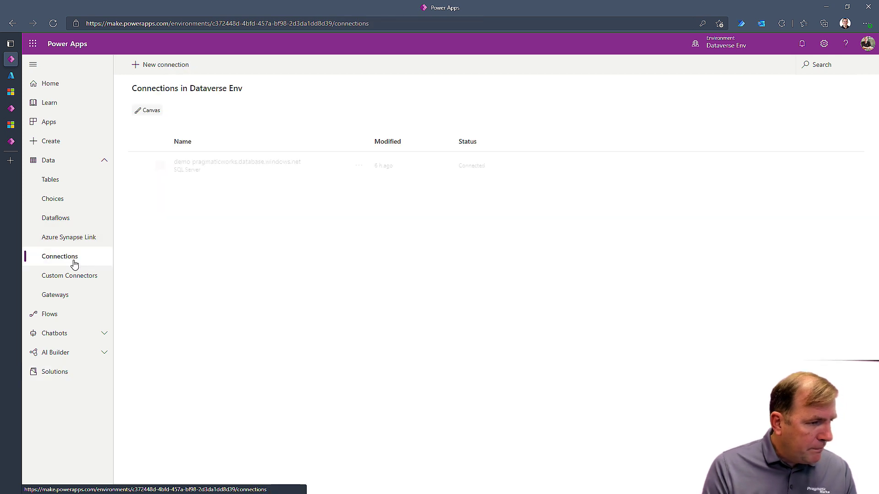
{"action": "left_click", "coordinate": [359, 167]}
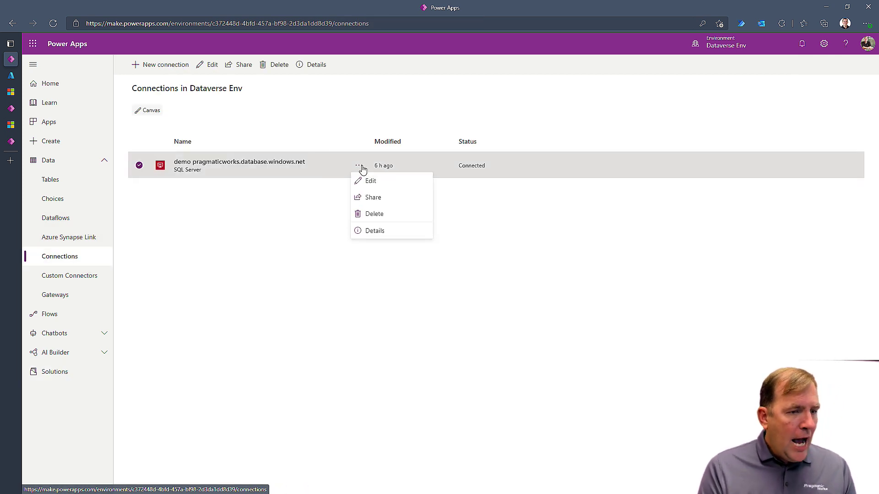
{"action": "left_click", "coordinate": [379, 197]}
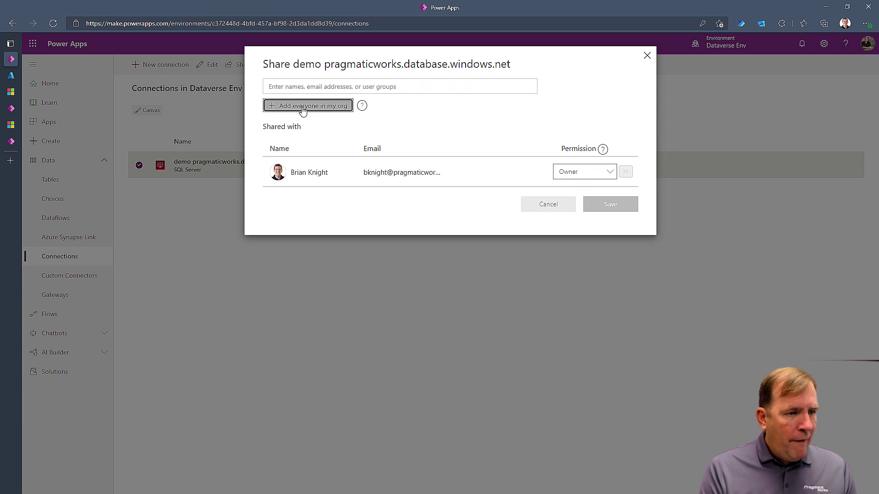
{"action": "left_click", "coordinate": [302, 106]}
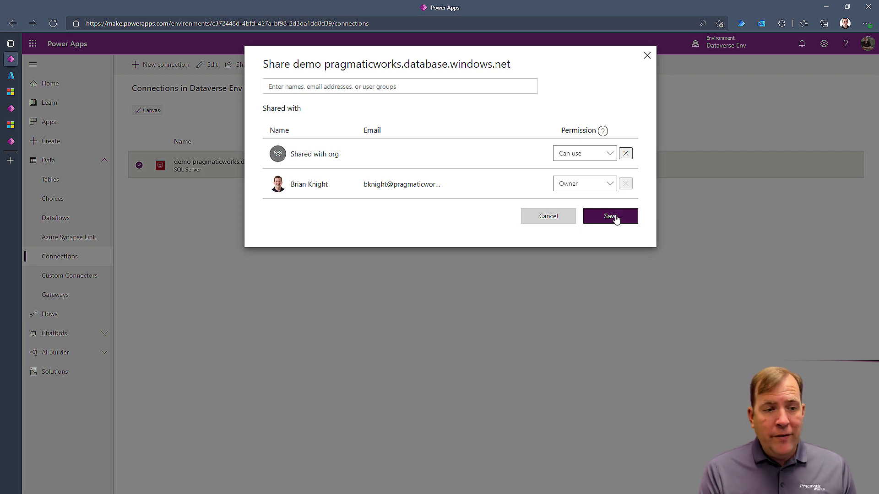
{"action": "left_click", "coordinate": [602, 222]}
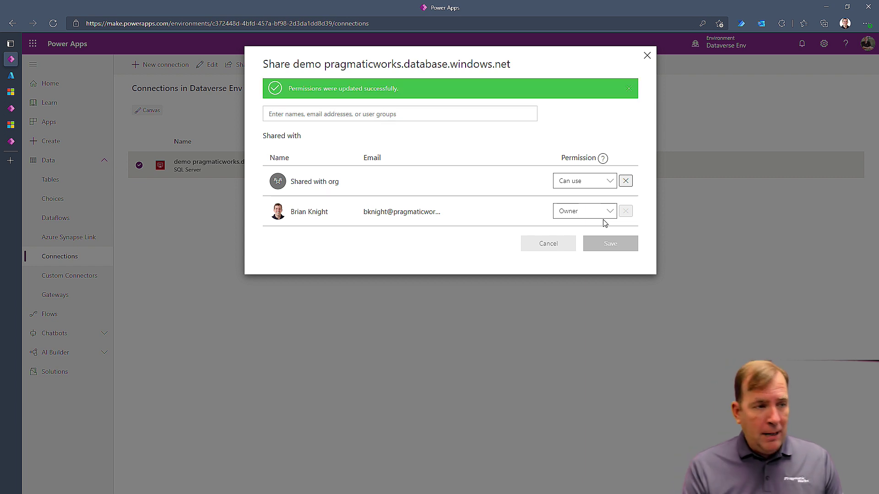
{"action": "left_click", "coordinate": [648, 55]}
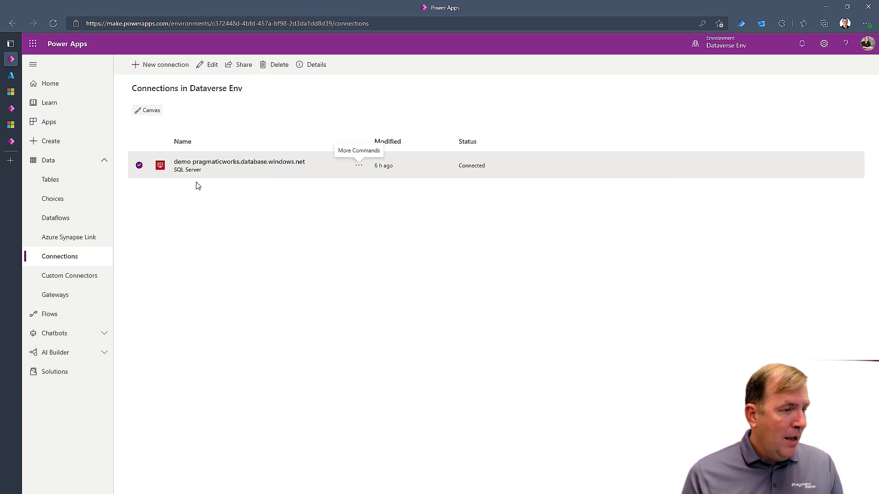
Switch to the Dynamics 365 advanced settings and open the Virtual Entity Data Sources list under Administration
{"action": "left_click", "coordinate": [824, 44]}
{"action": "left_click", "coordinate": [767, 129]}
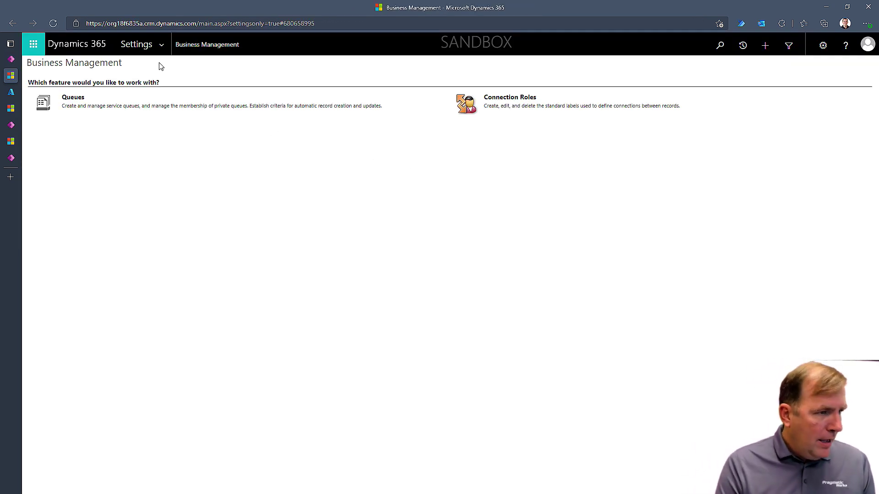
{"action": "left_click", "coordinate": [165, 45]}
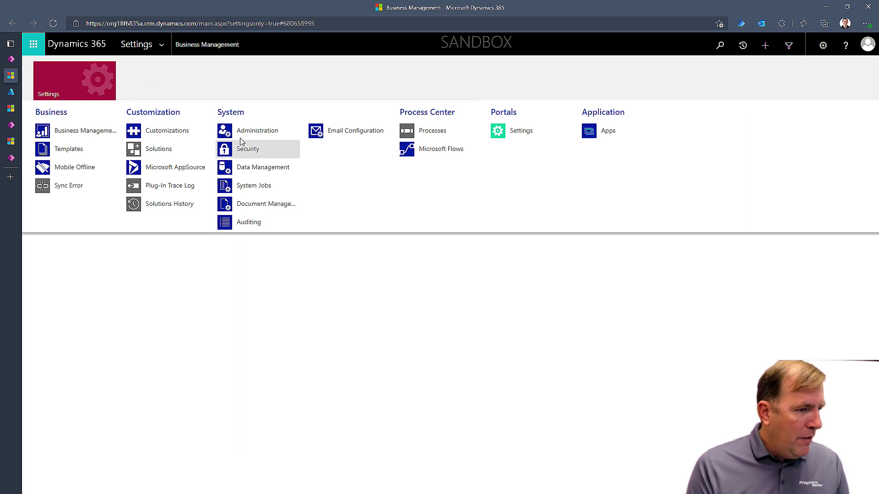
{"action": "left_click", "coordinate": [246, 133]}
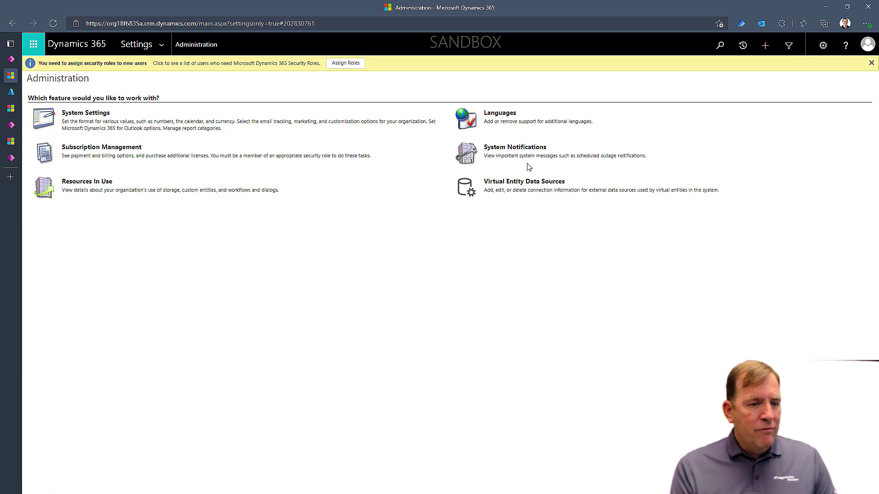
{"action": "left_click", "coordinate": [531, 181]}
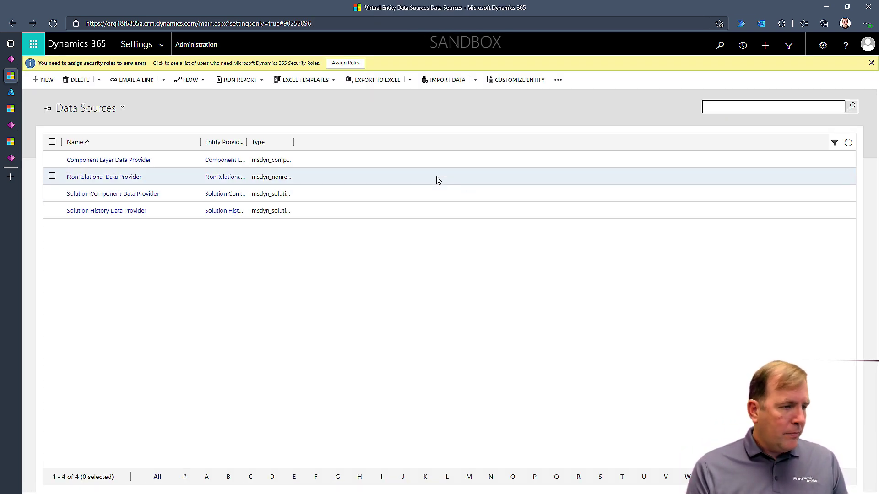
Start a new virtual entity data source using the Virtual Connector Data Provider
{"action": "left_click", "coordinate": [46, 80]}
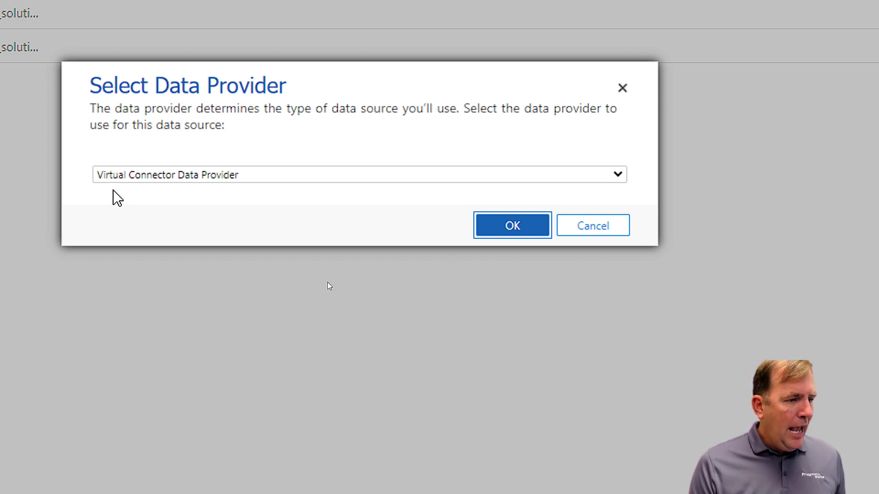
{"action": "left_click", "coordinate": [152, 198]}
{"action": "left_click", "coordinate": [156, 180]}
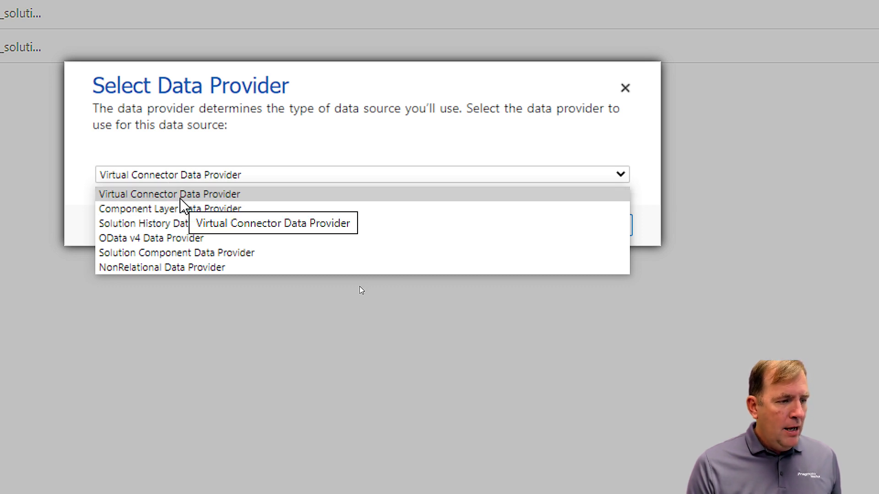
{"action": "left_click", "coordinate": [181, 199]}
{"action": "left_click", "coordinate": [516, 226]}
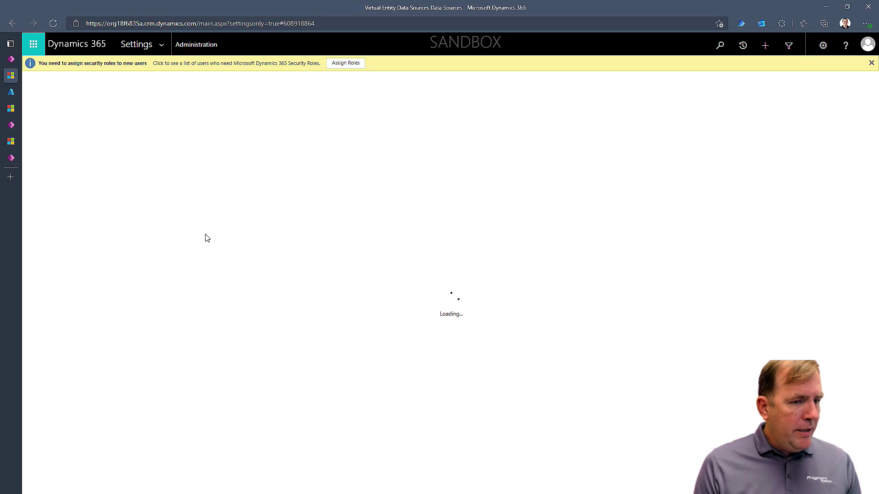
Name the data source "Student System Virtual Connector" and set its connection reference to Virtual Student Connection Ref
{"action": "left_click", "coordinate": [215, 173]}
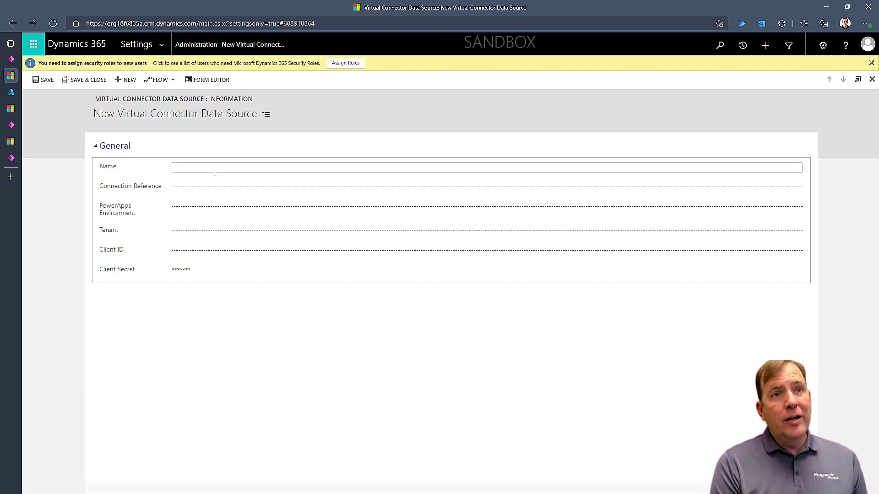
{"action": "type", "text": "Student System Virtual Connector"}
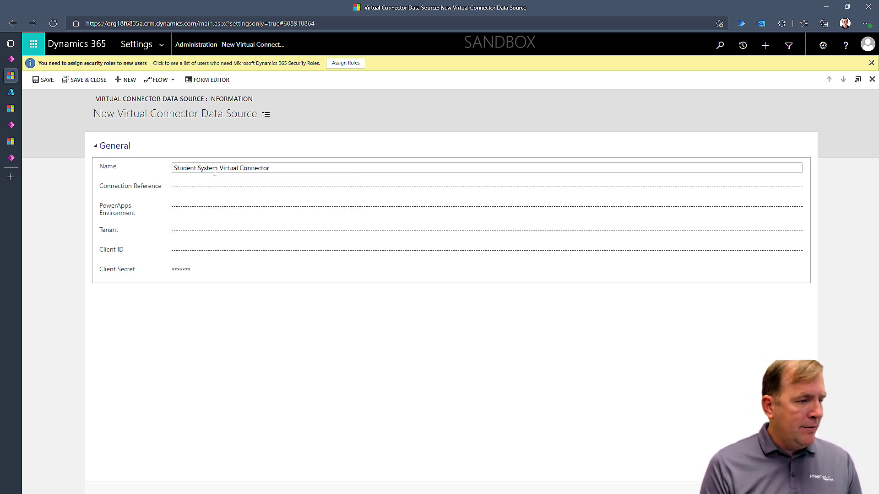
{"action": "left_click", "coordinate": [216, 186]}
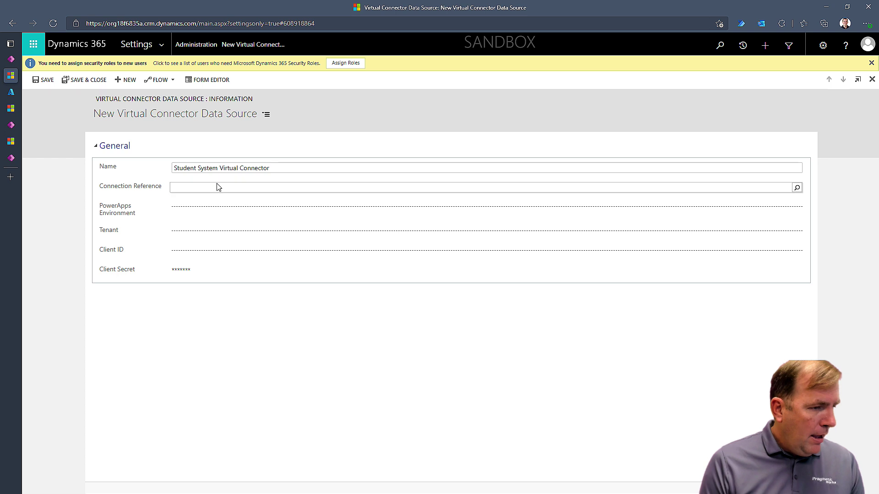
{"action": "left_click", "coordinate": [797, 189]}
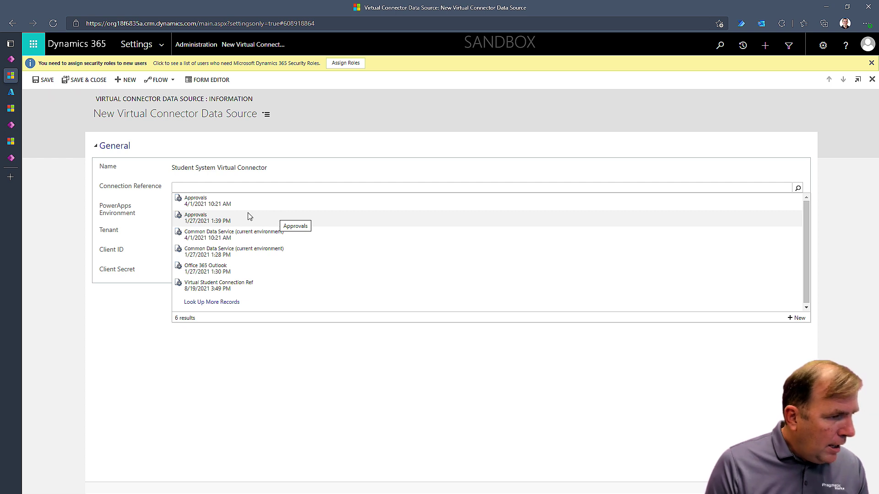
{"action": "left_click", "coordinate": [118, 327]}
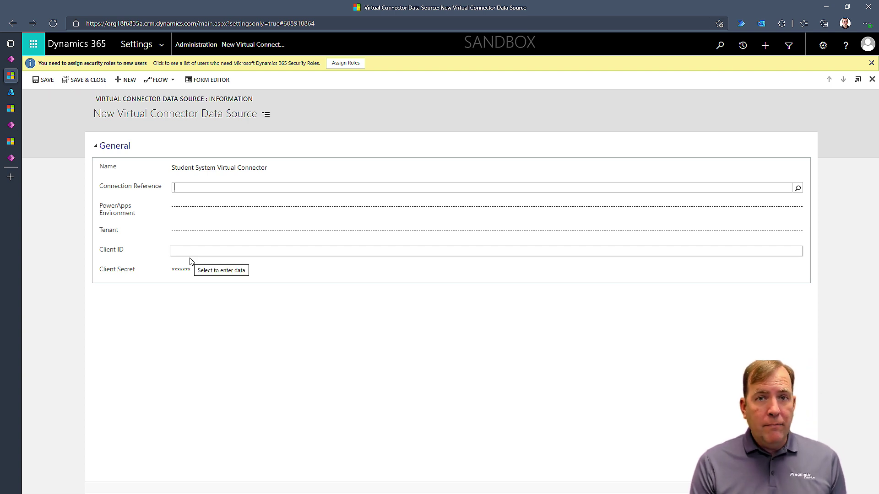
{"action": "left_click", "coordinate": [188, 192]}
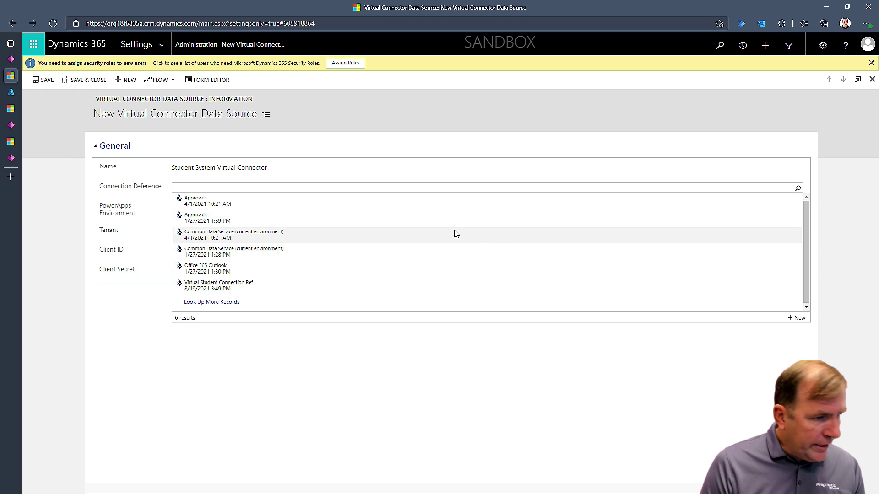
{"action": "left_click", "coordinate": [255, 289]}
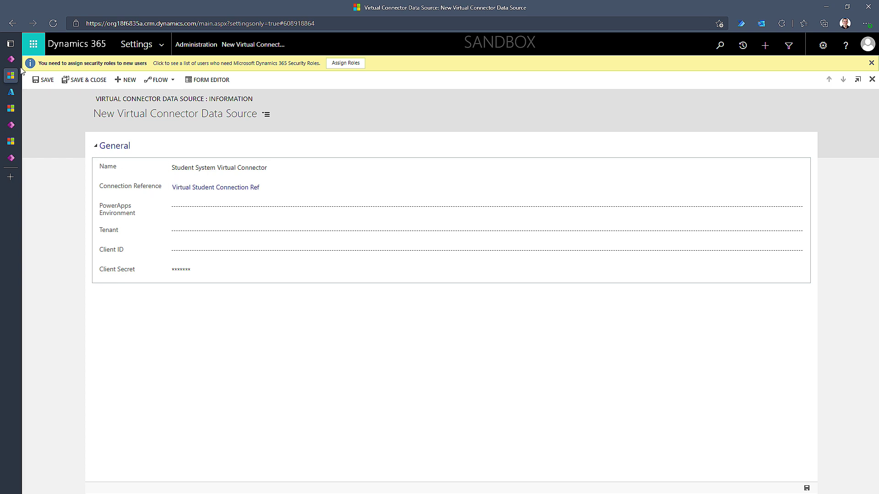
Copy the Dataverse Env environment ID from the Power Apps address and enter it as the data source's PowerApps Environment
{"action": "mouse_move", "coordinate": [14, 62]}
{"action": "left_click", "coordinate": [33, 59]}
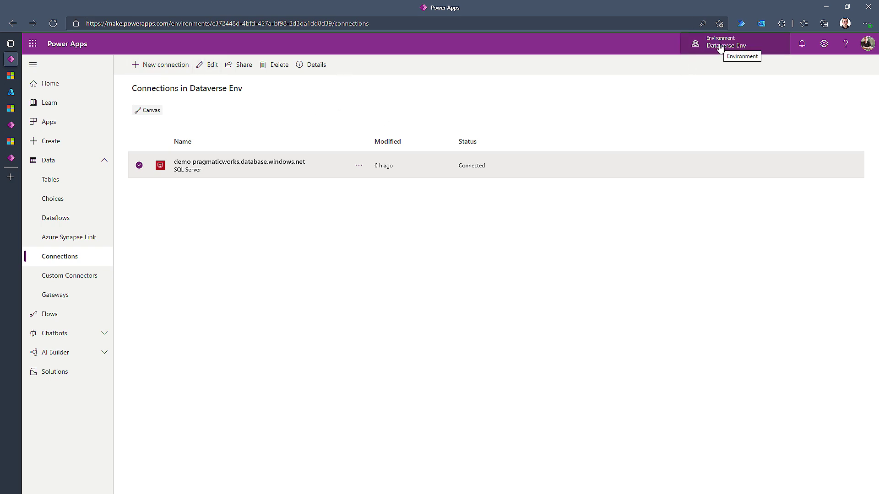
{"action": "left_click_drag", "start_coordinate": [213, 24], "coordinate": [333, 28]}
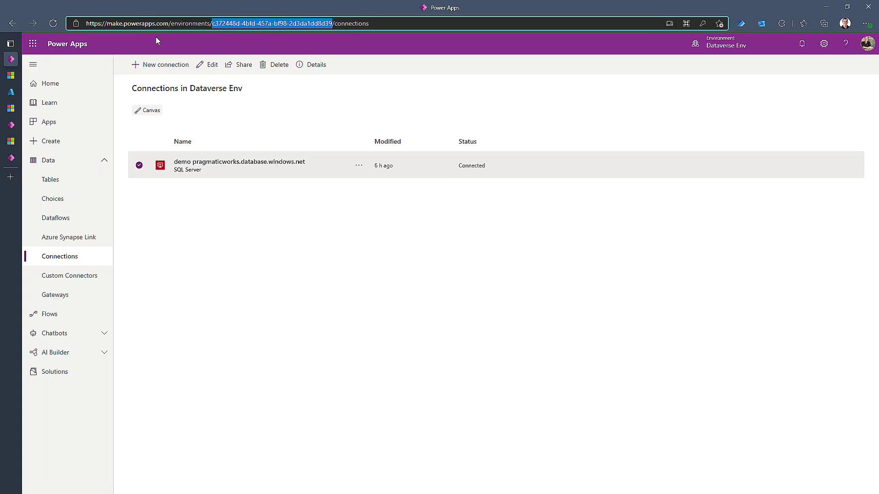
{"action": "mouse_move", "coordinate": [11, 76]}
{"action": "left_click", "coordinate": [46, 75]}
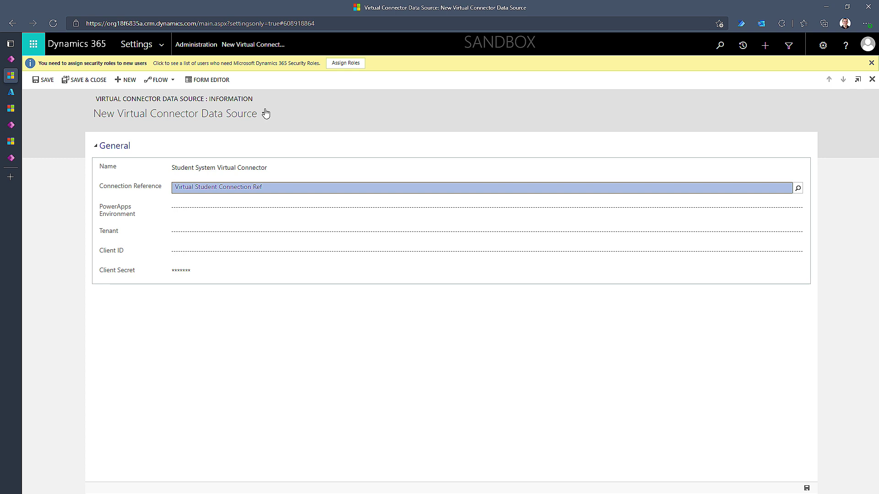
{"action": "left_click", "coordinate": [205, 207]}
{"action": "type", "text": "c372448d-8bfd-457a-bf98-2d3da1dd8d39"}
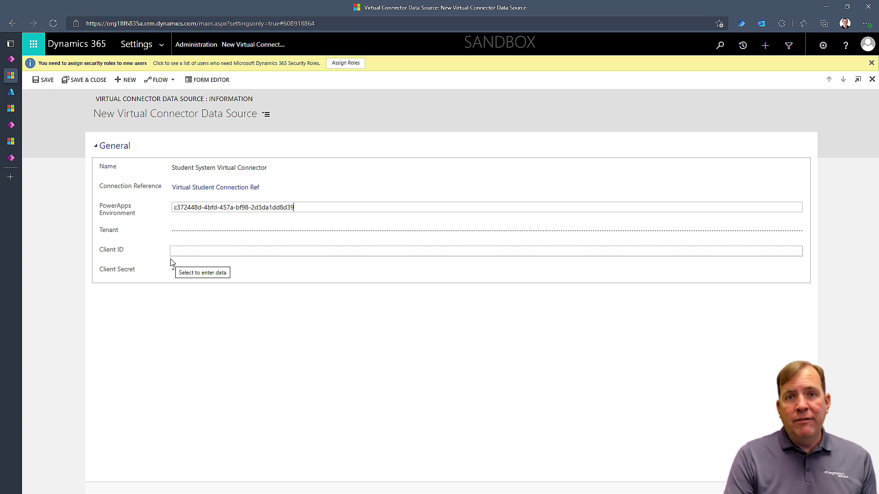
Switch to Azure Active Directory and register a single-tenant application named "Student Infromation System Youtube"
{"action": "mouse_move", "coordinate": [2, 120]}
{"action": "left_click", "coordinate": [46, 91]}
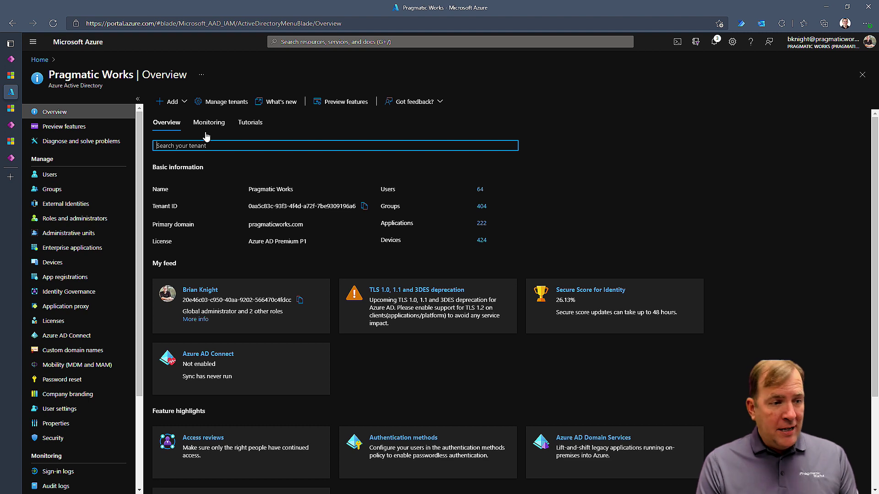
{"action": "left_click", "coordinate": [173, 103]}
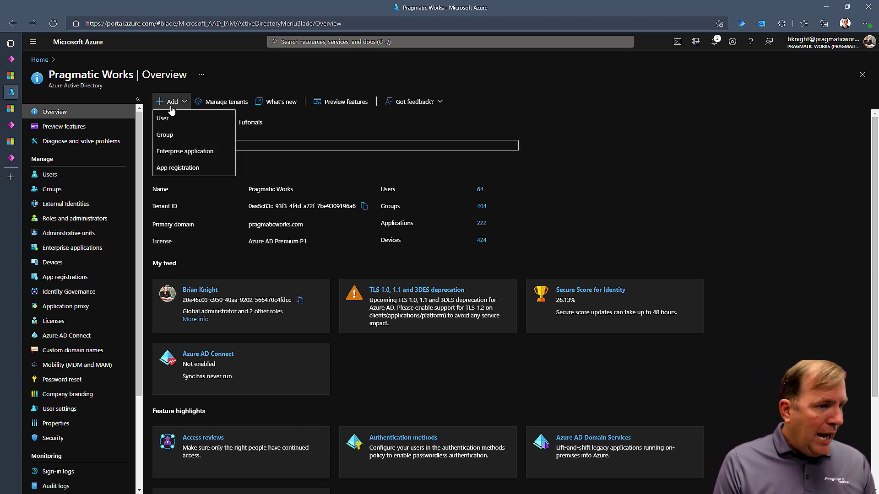
{"action": "left_click", "coordinate": [193, 168]}
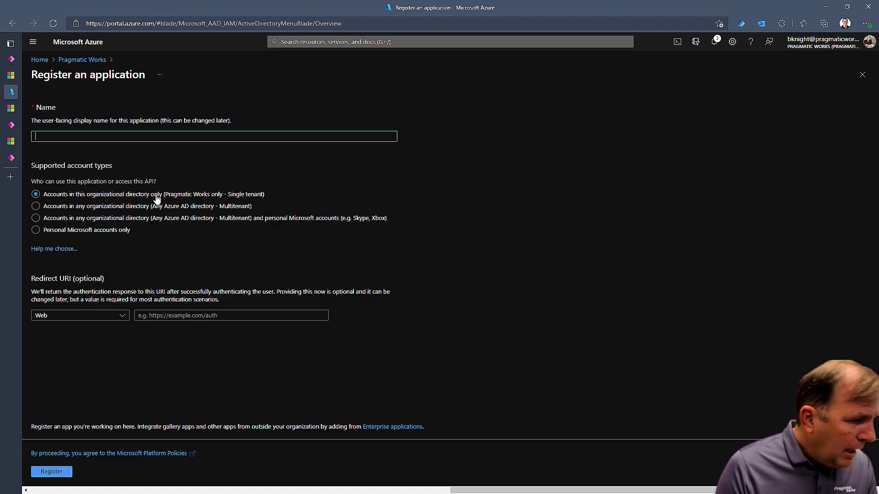
{"action": "left_click", "coordinate": [149, 136]}
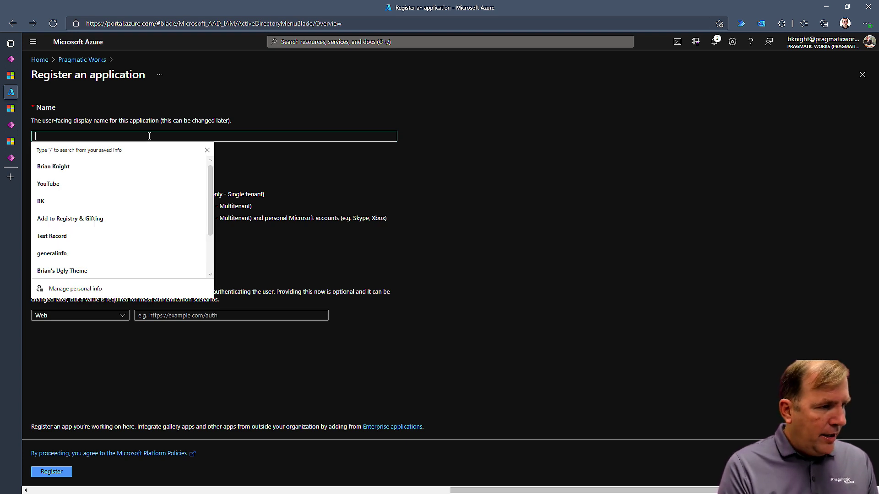
{"action": "type", "text": "Student Infromation System Youtube"}
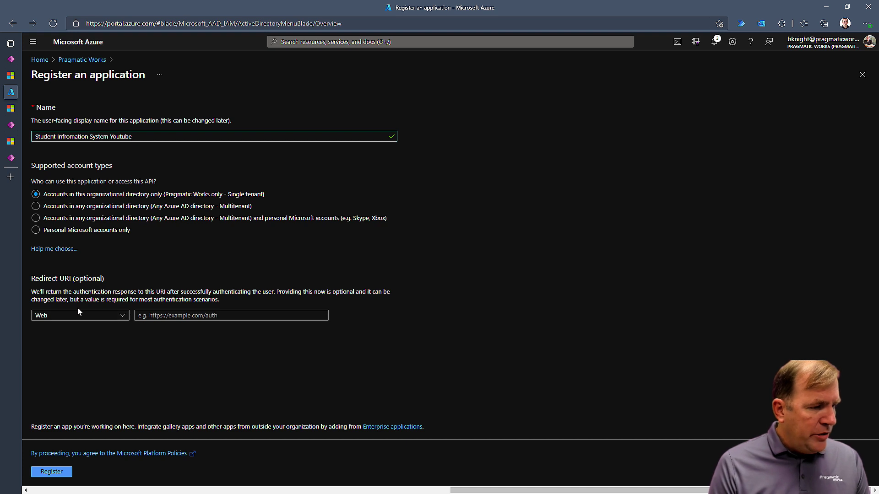
{"action": "left_click", "coordinate": [51, 472]}
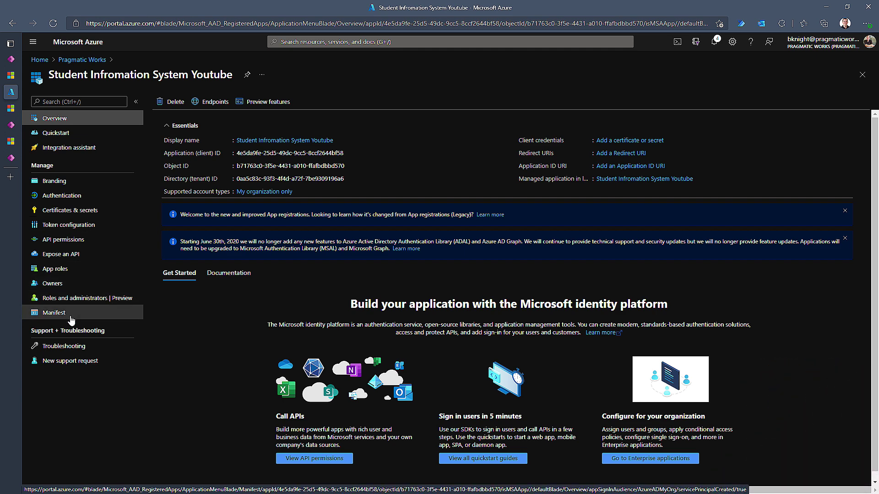
Add a client secret described as "Youtube example" with the recommended 6-month expiry to the registered application
{"action": "left_click", "coordinate": [97, 211]}
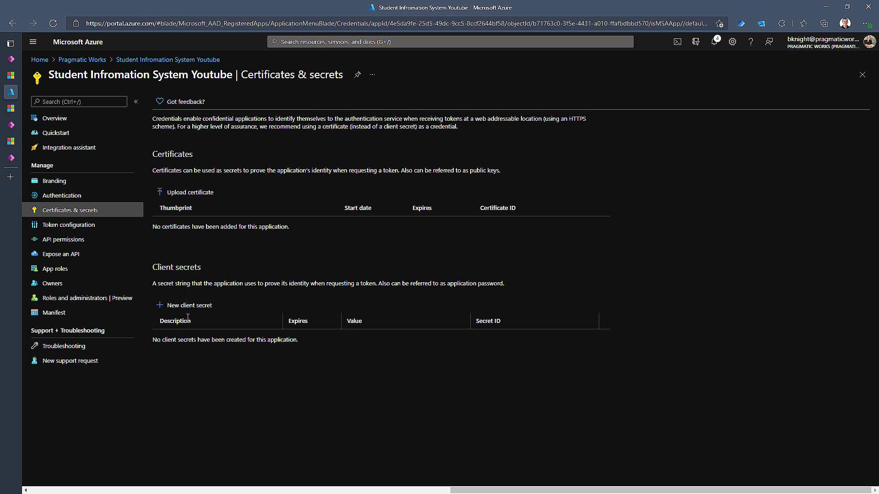
{"action": "left_click", "coordinate": [187, 307]}
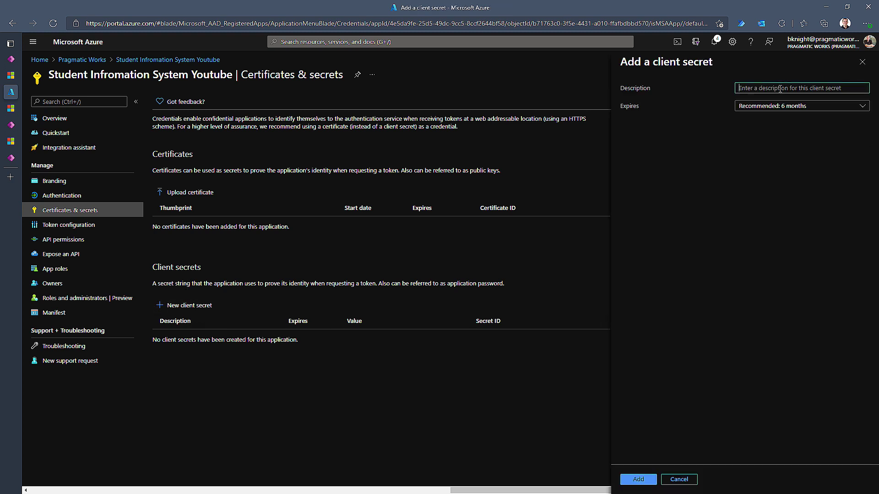
{"action": "type", "text": "Youtube examp"}
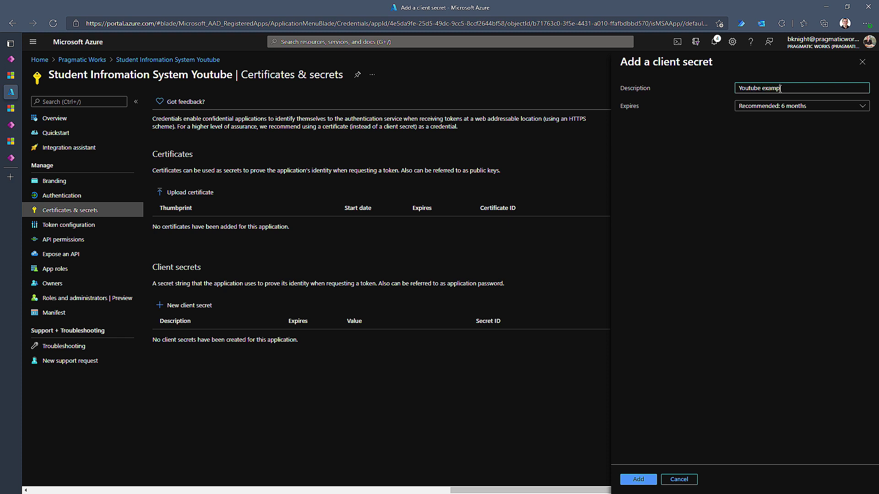
{"action": "left_click", "coordinate": [781, 107]}
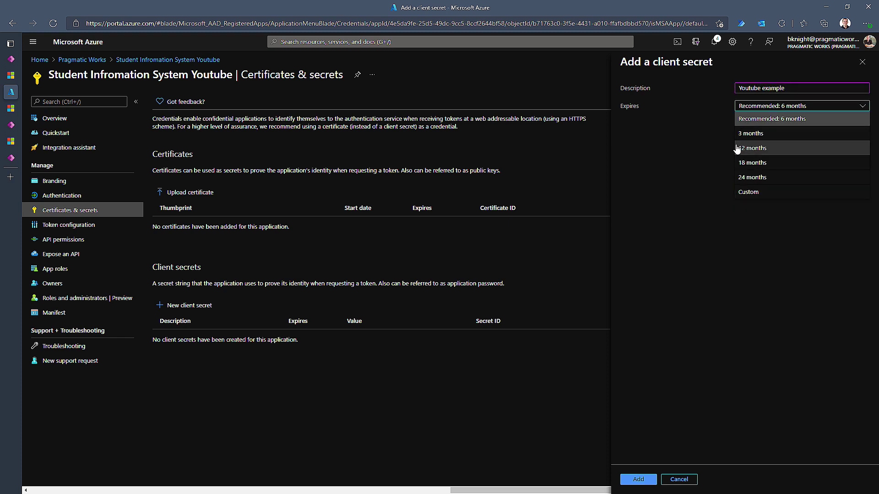
{"action": "left_click", "coordinate": [710, 154]}
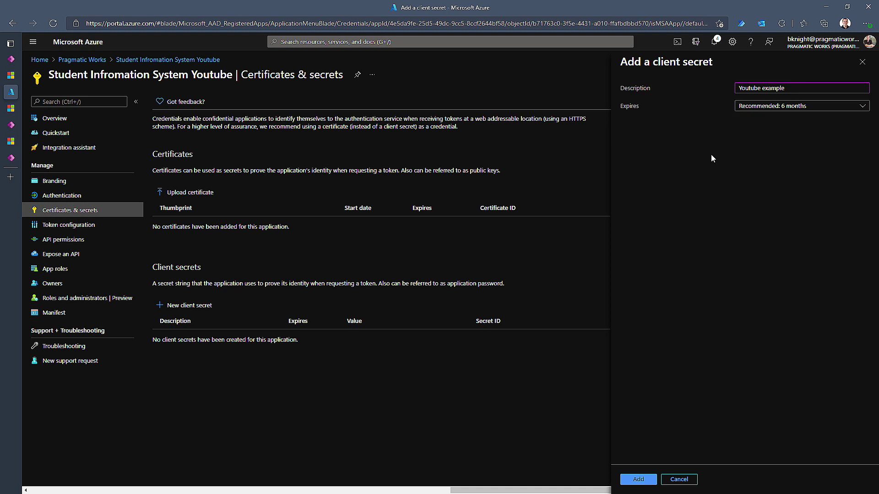
{"action": "left_click", "coordinate": [643, 480]}
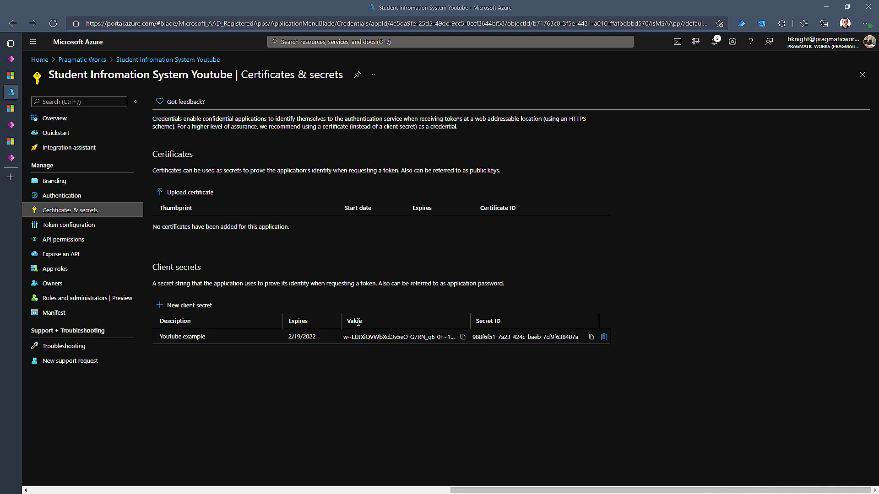
Copy the new client secret's value and paste it into the Client Secret field of the Dynamics 365 data source
{"action": "left_click", "coordinate": [464, 338]}
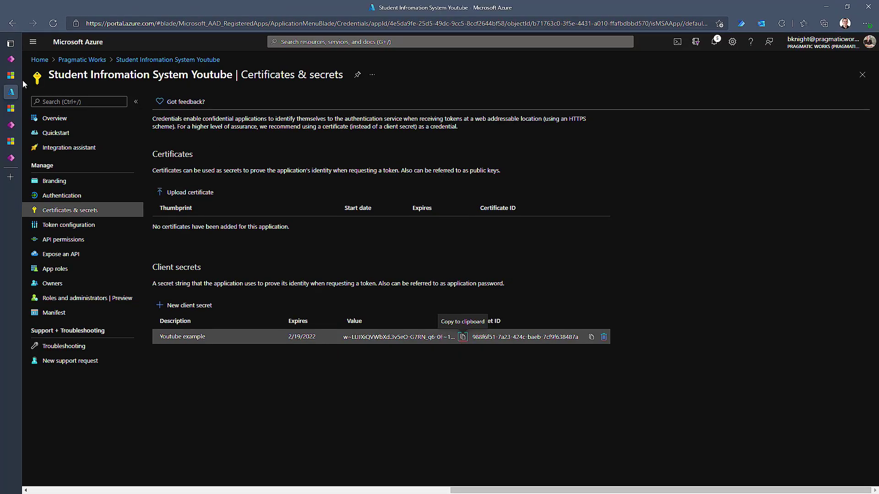
{"action": "left_click", "coordinate": [11, 75]}
{"action": "left_click", "coordinate": [204, 268]}
{"action": "key", "text": "ctrl+v"}
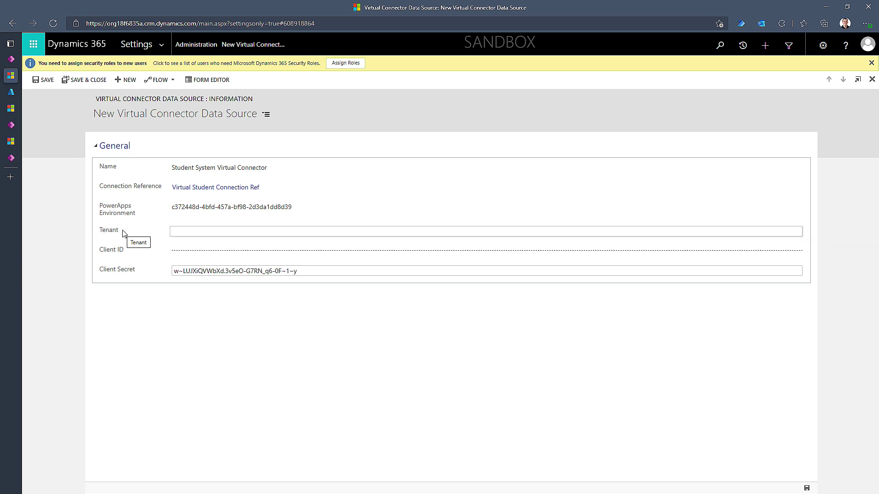
Copy the application (client) ID from the Azure app registration's overview into the data source's Client ID field
{"action": "mouse_move", "coordinate": [16, 80]}
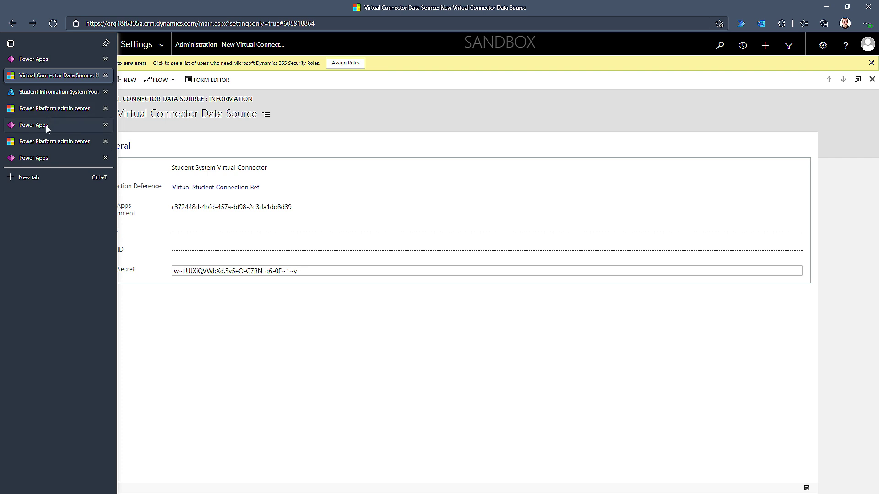
{"action": "left_click", "coordinate": [39, 92]}
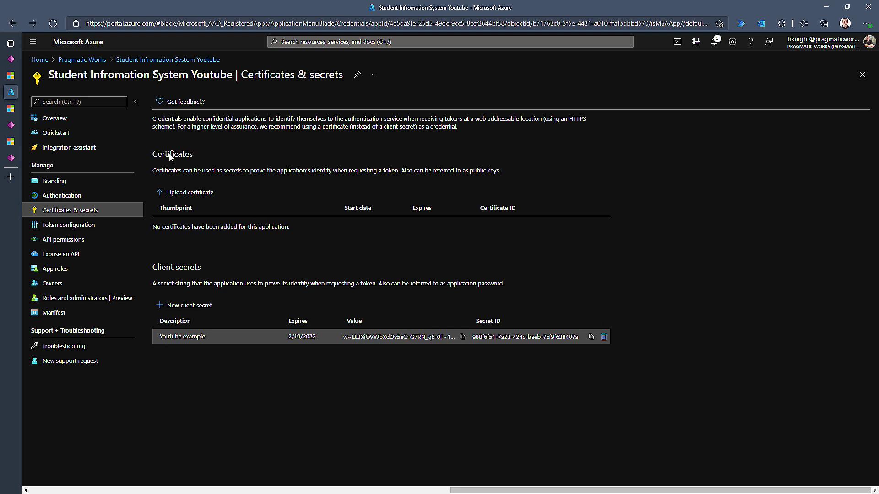
{"action": "left_click", "coordinate": [87, 118]}
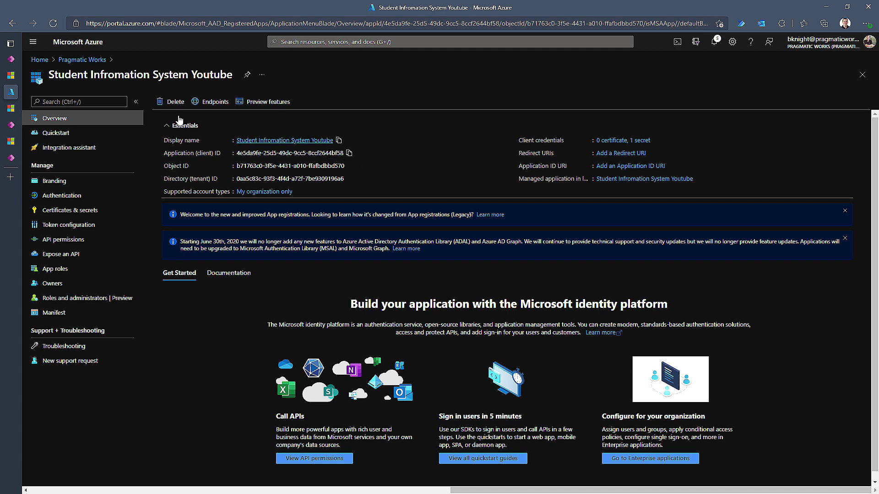
{"action": "left_click", "coordinate": [10, 76]}
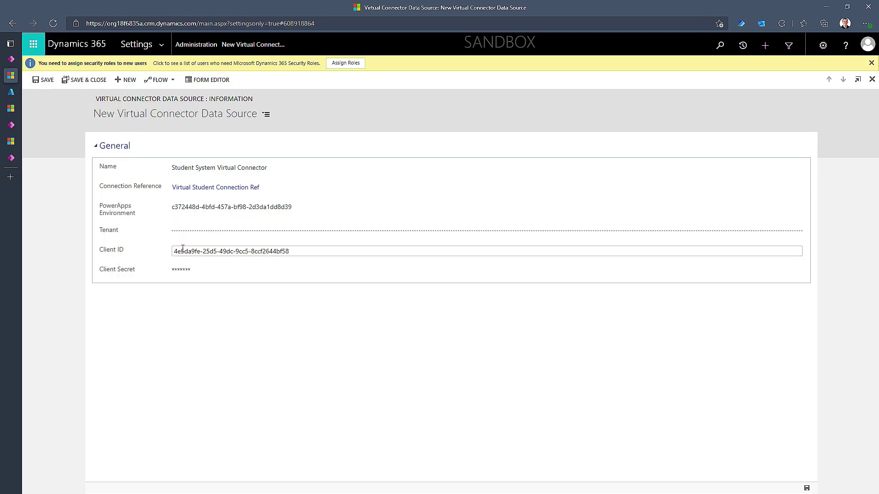
Fill the Tenant field with the tenant ID from the Azure Active Directory overview, and save and close the data source
{"action": "left_click", "coordinate": [188, 233]}
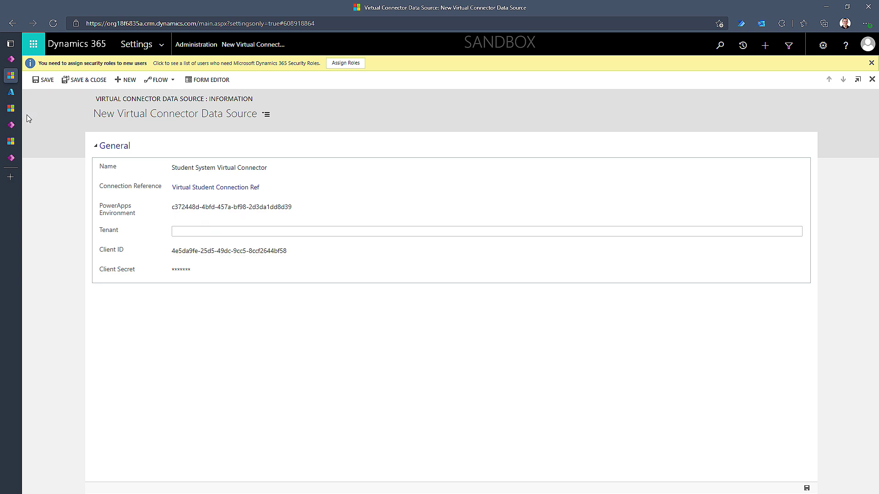
{"action": "left_click", "coordinate": [10, 91]}
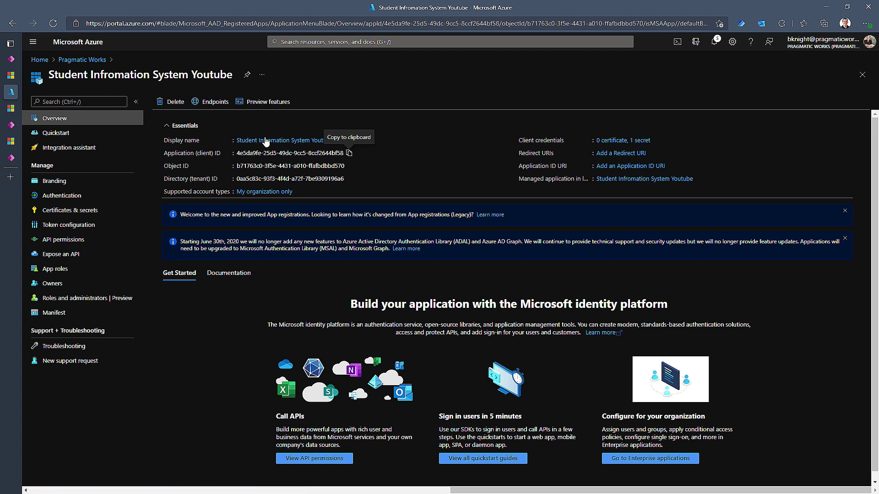
{"action": "left_click", "coordinate": [97, 60]}
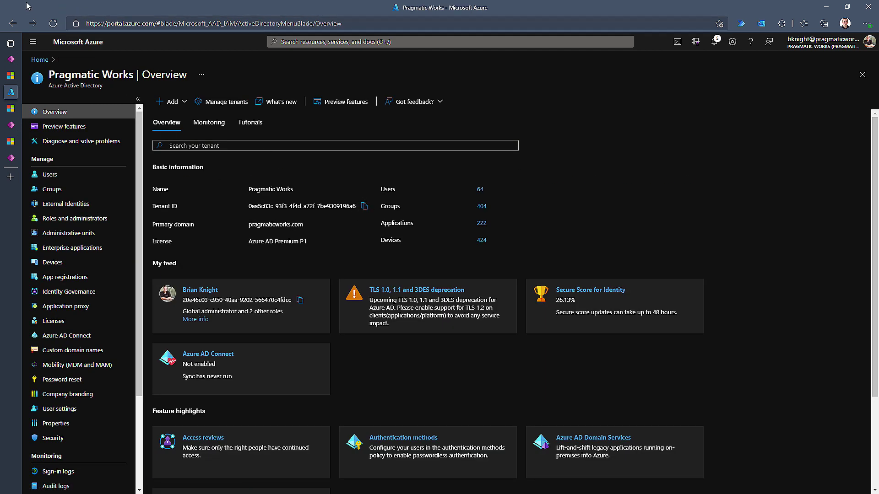
{"action": "left_click", "coordinate": [10, 75]}
{"action": "left_click", "coordinate": [217, 228]}
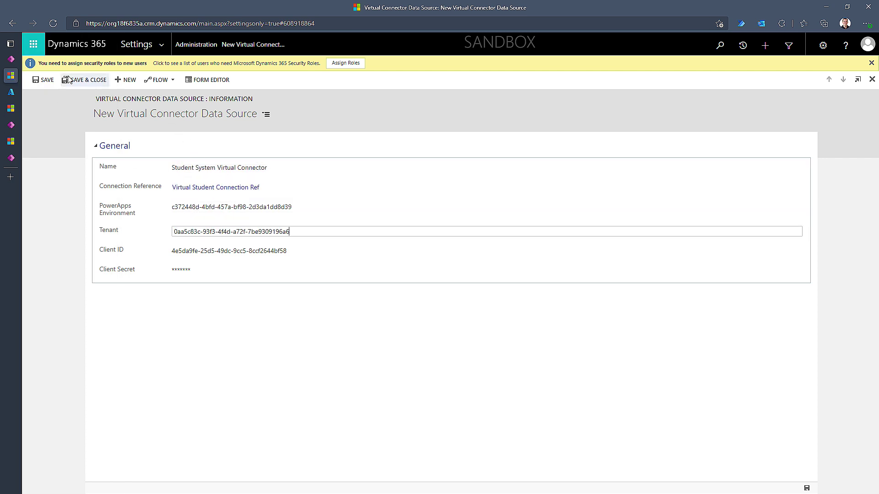
{"action": "left_click", "coordinate": [85, 82]}
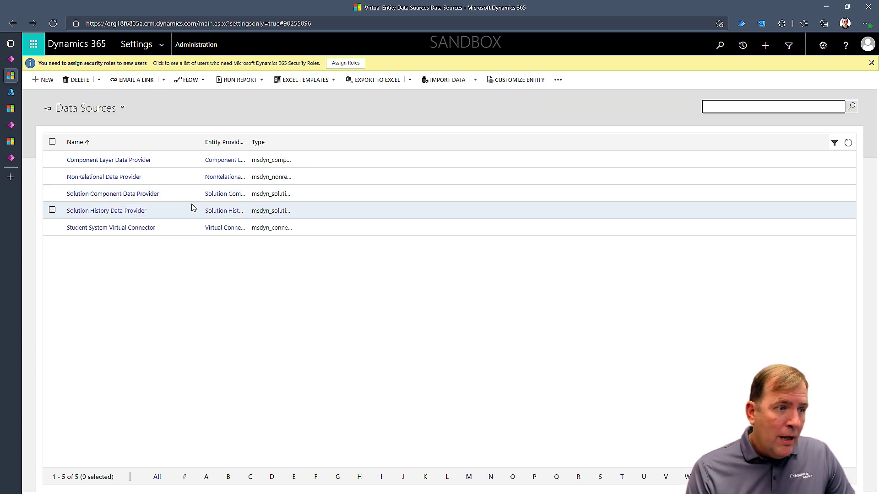
Open System Jobs in the Dynamics 365 settings and refresh the list repeatedly to check the connector plugin job's status
{"action": "left_click", "coordinate": [164, 46]}
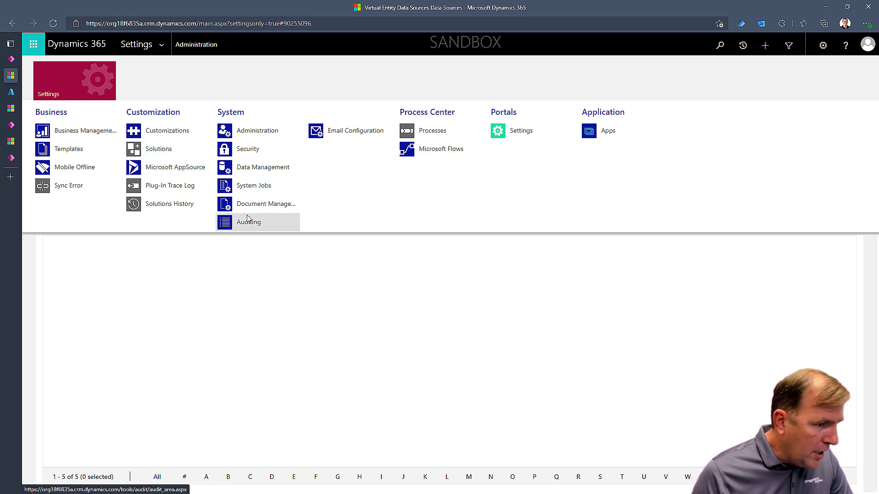
{"action": "left_click", "coordinate": [250, 188]}
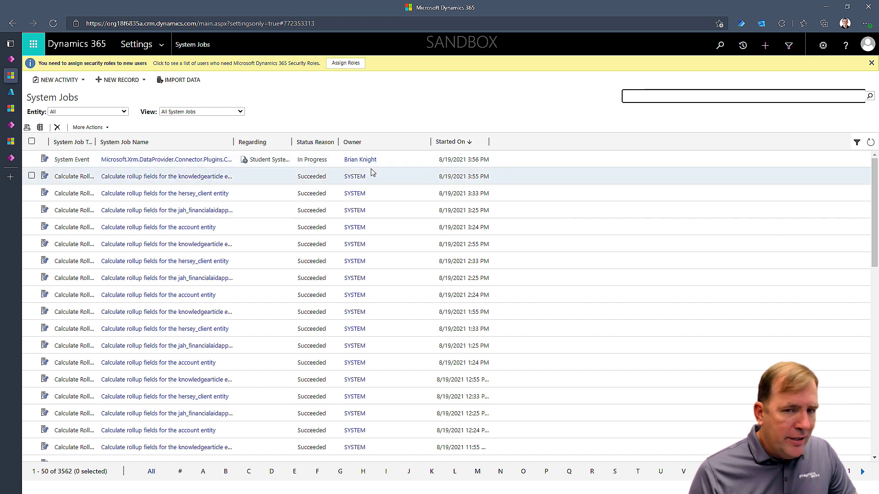
{"action": "left_click", "coordinate": [870, 142]}
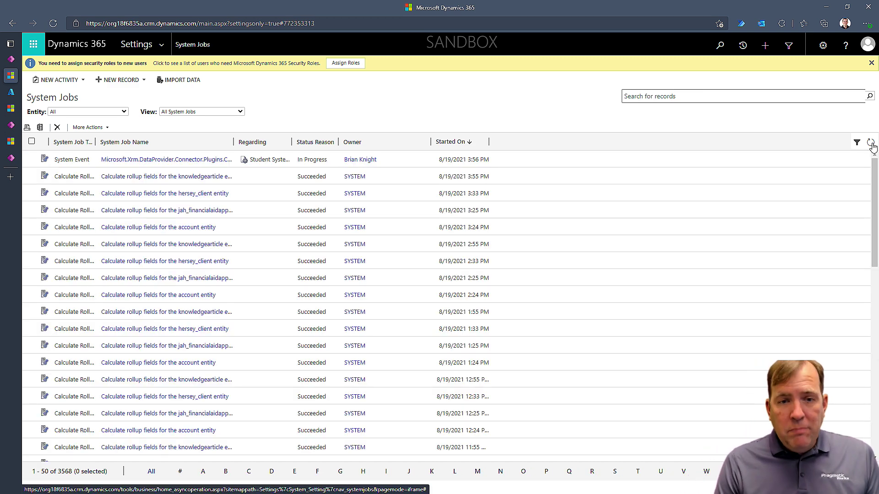
{"action": "left_click", "coordinate": [872, 143]}
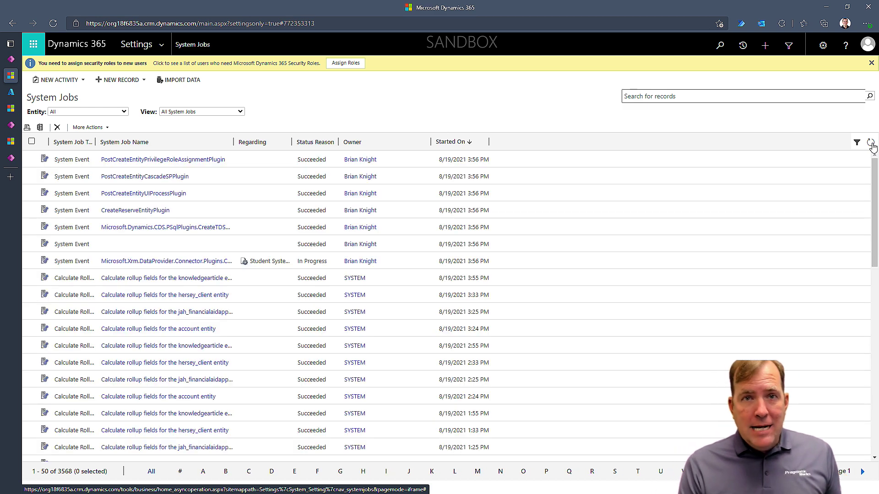
{"action": "left_click", "coordinate": [871, 142]}
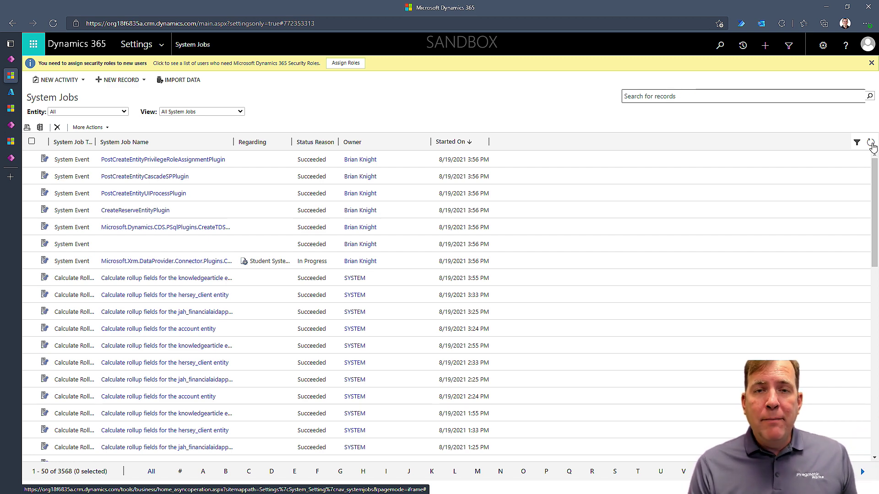
{"action": "left_click", "coordinate": [871, 143]}
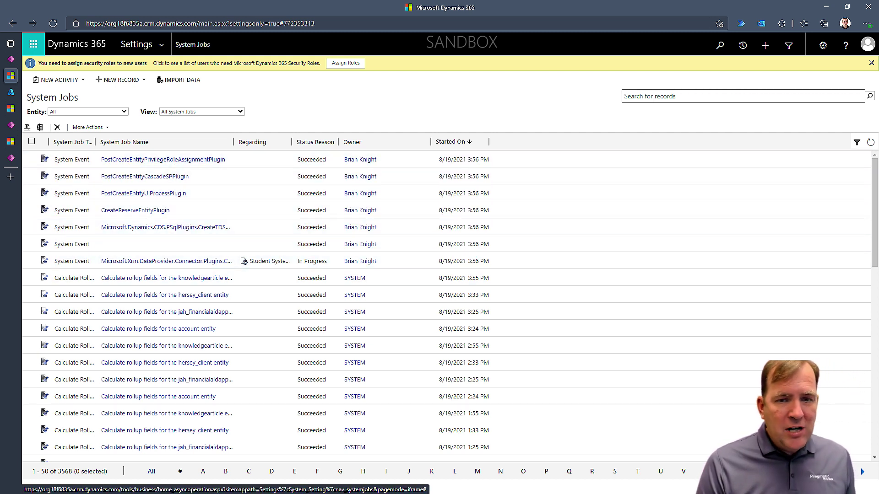
{"action": "left_click", "coordinate": [871, 143]}
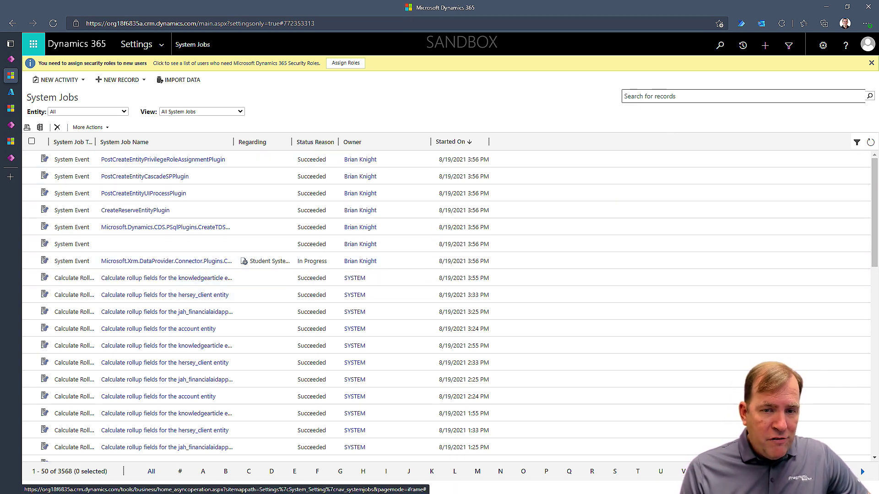
{"action": "left_click", "coordinate": [870, 143]}
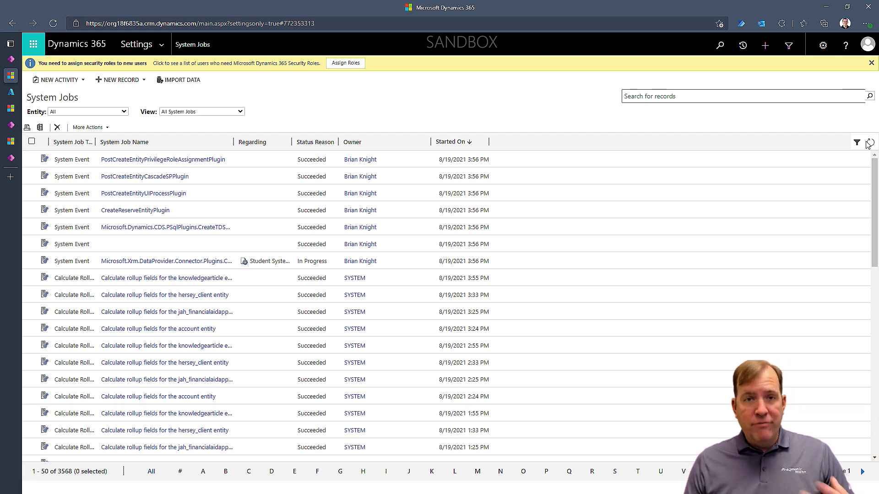
Refresh the System Jobs list and check the status of the connector plugin job
{"action": "left_click", "coordinate": [870, 145]}
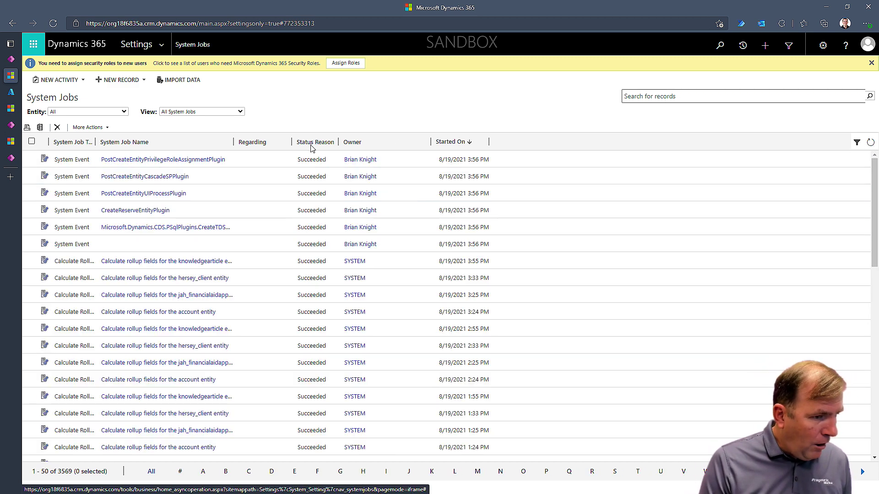
{"action": "scroll", "coordinate": [299, 320], "scroll_direction": "down", "scroll_amount": 4}
{"action": "scroll", "coordinate": [306, 358], "scroll_direction": "up", "scroll_amount": 4}
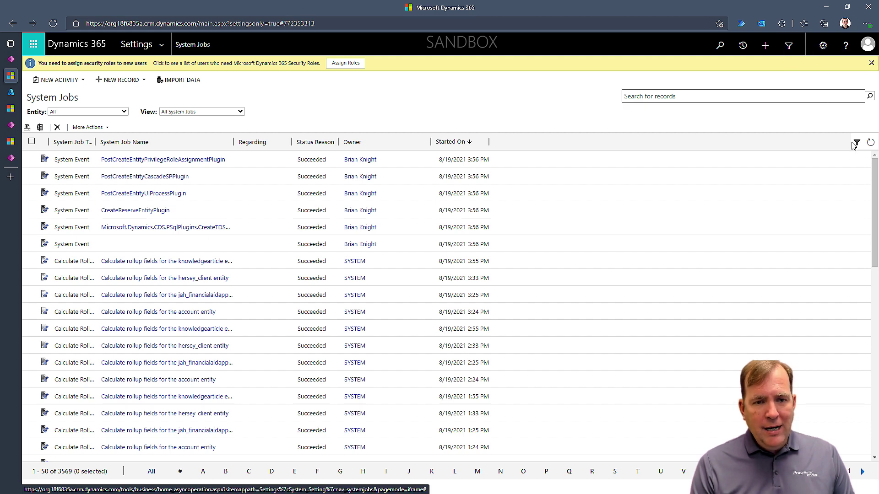
Run an Advanced Find for Entity Catalog for Virtual Student Connection Refs records
{"action": "left_click", "coordinate": [788, 45]}
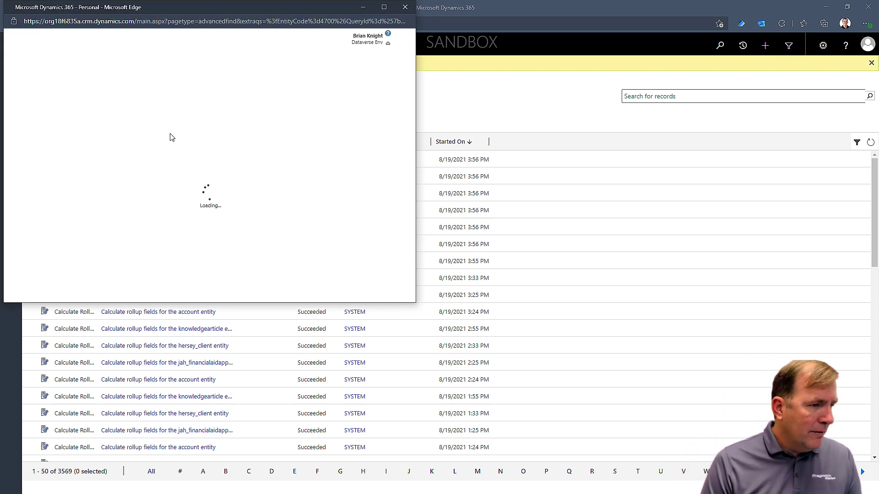
{"action": "left_click_drag", "start_coordinate": [251, 10], "coordinate": [431, 48]}
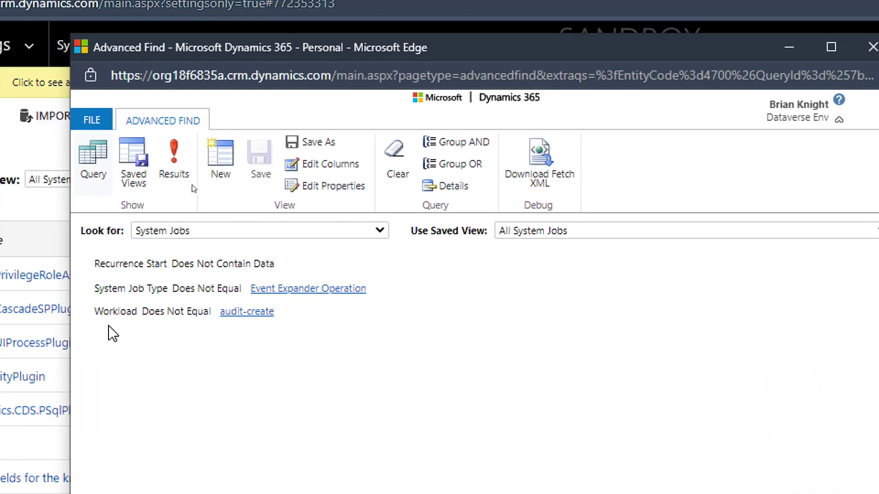
{"action": "left_click", "coordinate": [314, 232]}
{"action": "scroll", "coordinate": [300, 275], "scroll_direction": "down", "scroll_amount": 4}
{"action": "scroll", "coordinate": [295, 197], "scroll_direction": "down", "scroll_amount": 3}
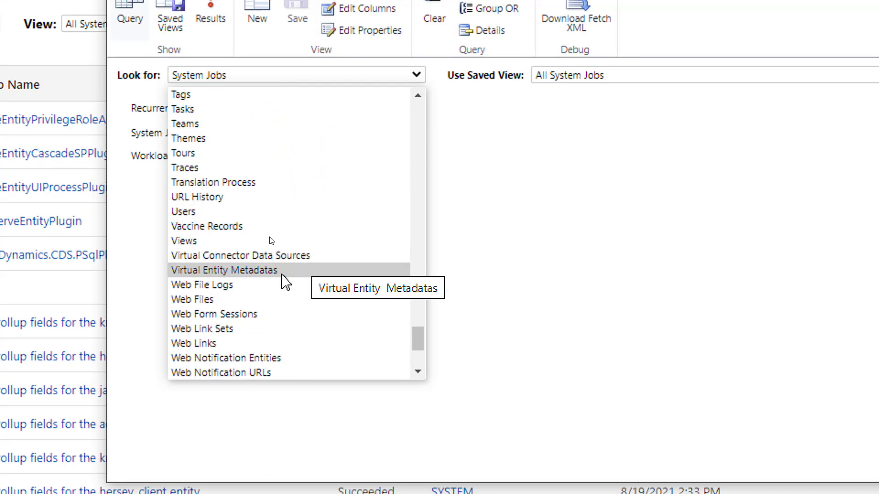
{"action": "scroll", "coordinate": [268, 271], "scroll_direction": "down", "scroll_amount": 3}
{"action": "scroll", "coordinate": [268, 271], "scroll_direction": "up", "scroll_amount": 5}
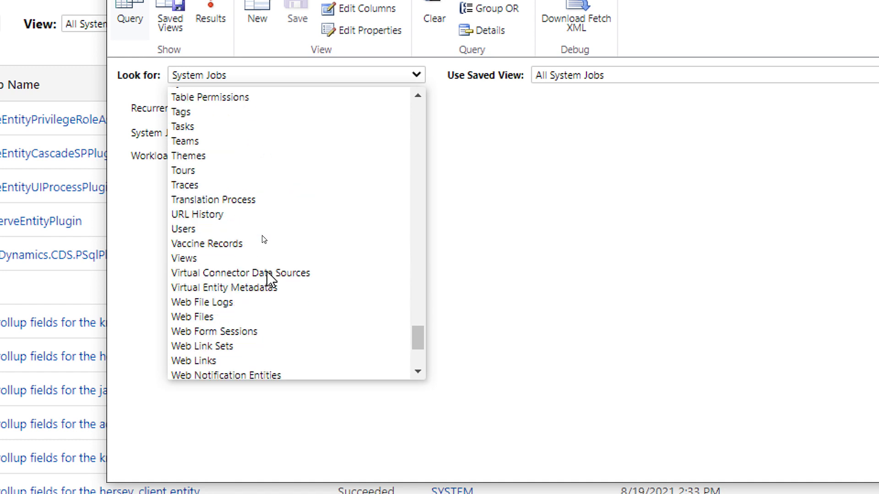
{"action": "scroll", "coordinate": [269, 277], "scroll_direction": "up", "scroll_amount": 3}
{"action": "scroll", "coordinate": [268, 277], "scroll_direction": "up", "scroll_amount": 3}
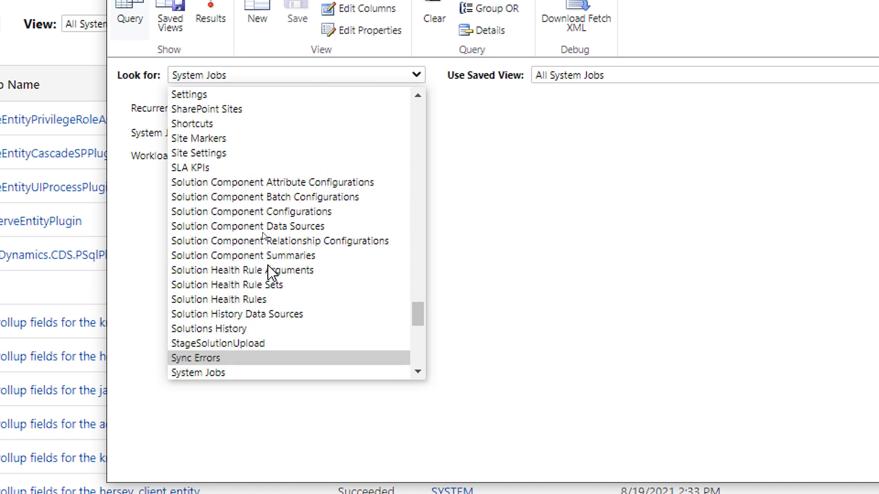
{"action": "scroll", "coordinate": [269, 270], "scroll_direction": "up", "scroll_amount": 8}
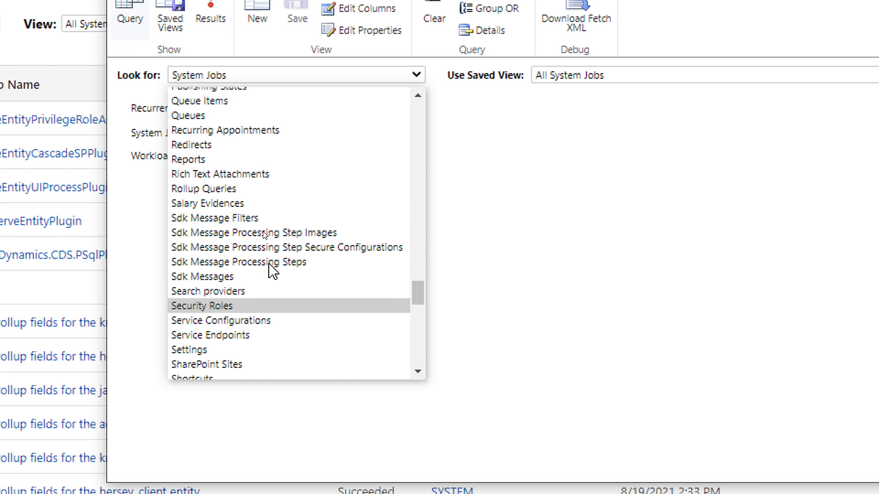
{"action": "scroll", "coordinate": [273, 271], "scroll_direction": "up", "scroll_amount": 18}
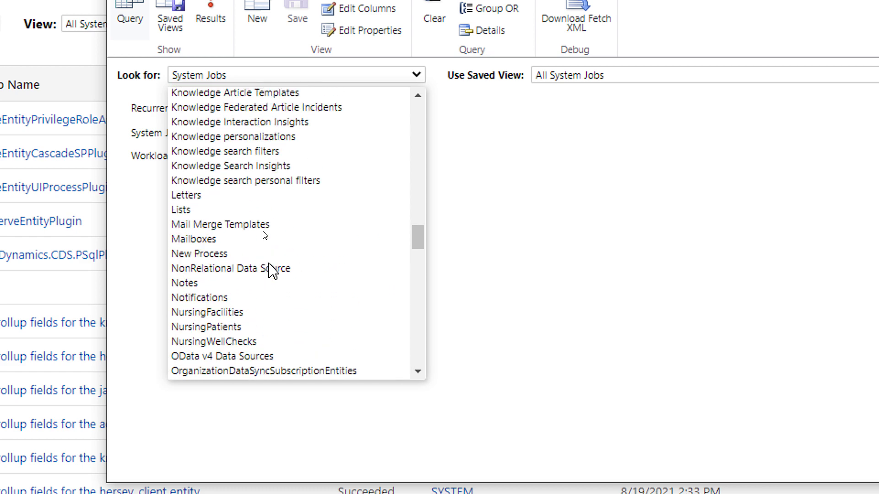
{"action": "scroll", "coordinate": [274, 271], "scroll_direction": "up", "scroll_amount": 11}
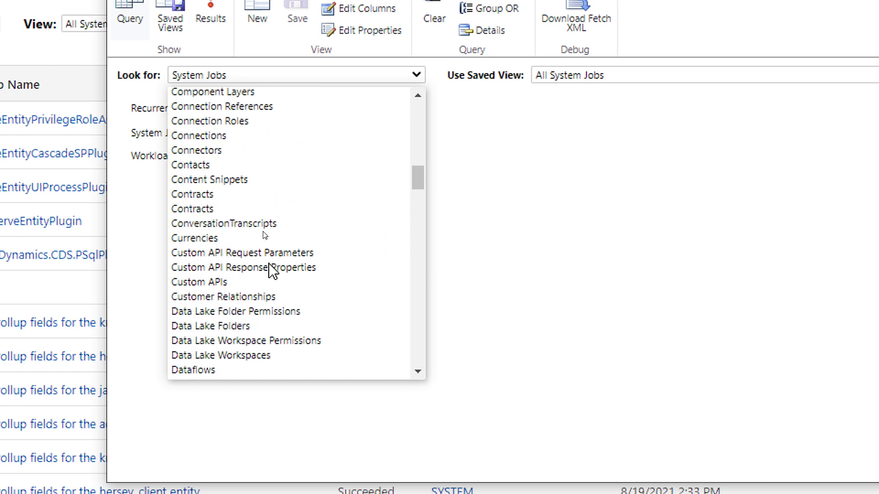
{"action": "scroll", "coordinate": [273, 271], "scroll_direction": "up", "scroll_amount": 9}
{"action": "scroll", "coordinate": [290, 271], "scroll_direction": "up", "scroll_amount": 3}
{"action": "scroll", "coordinate": [289, 271], "scroll_direction": "up", "scroll_amount": 1}
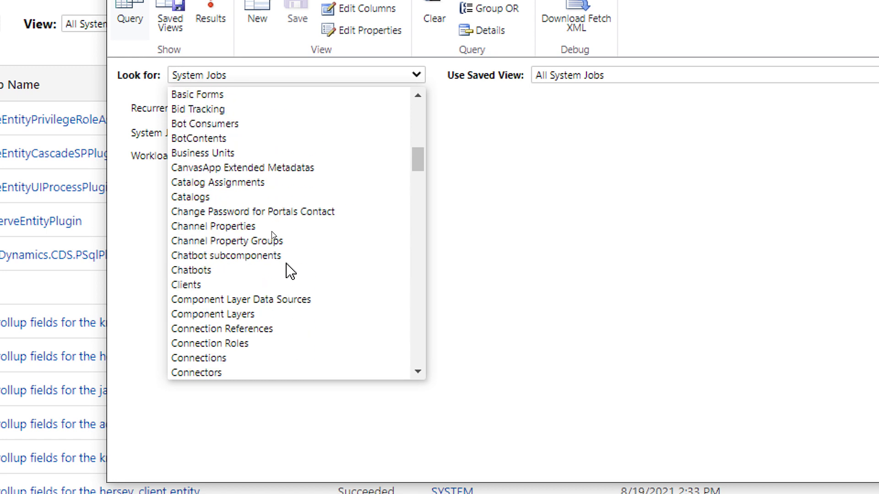
{"action": "scroll", "coordinate": [290, 272], "scroll_direction": "down", "scroll_amount": 3}
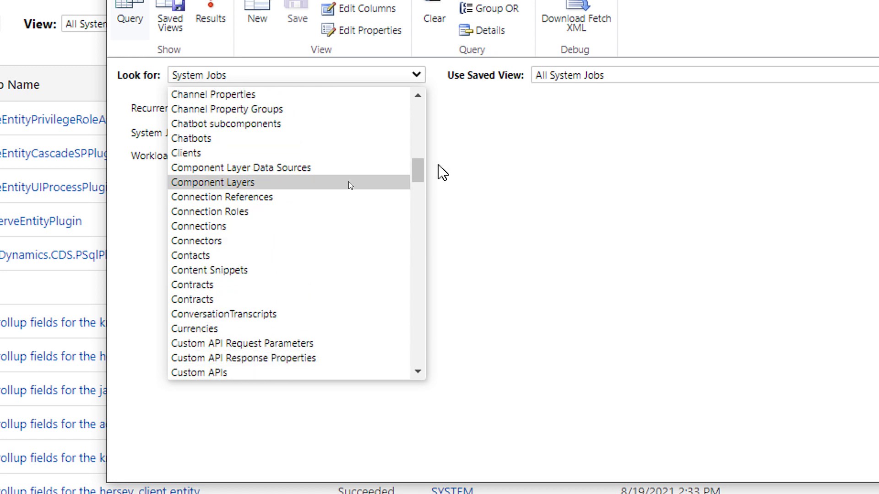
{"action": "left_click_drag", "start_coordinate": [425, 171], "coordinate": [432, 204]}
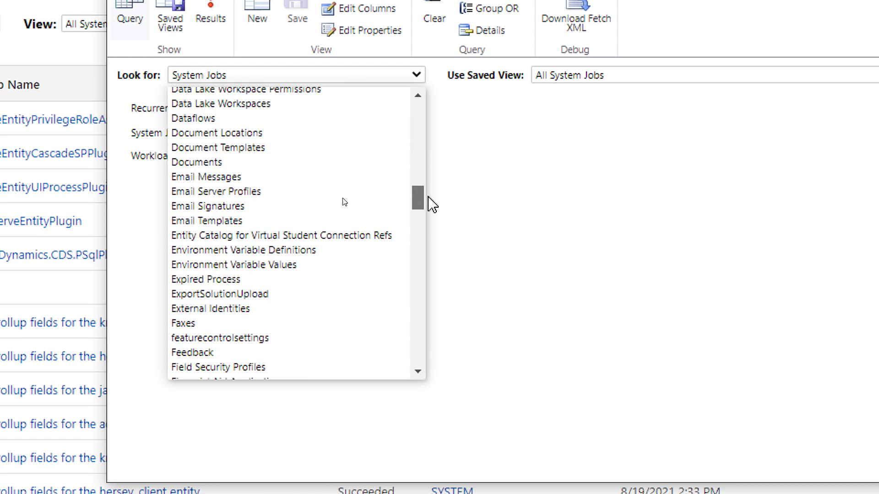
{"action": "left_click", "coordinate": [341, 236]}
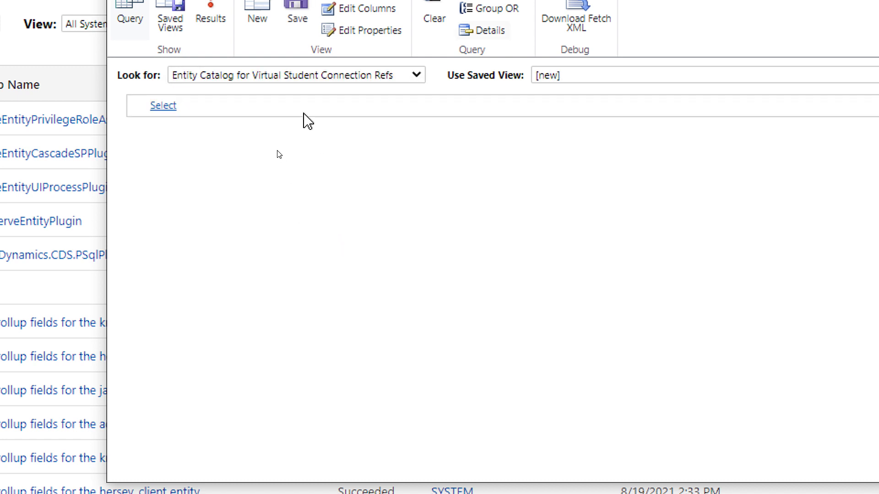
{"action": "left_click", "coordinate": [214, 95]}
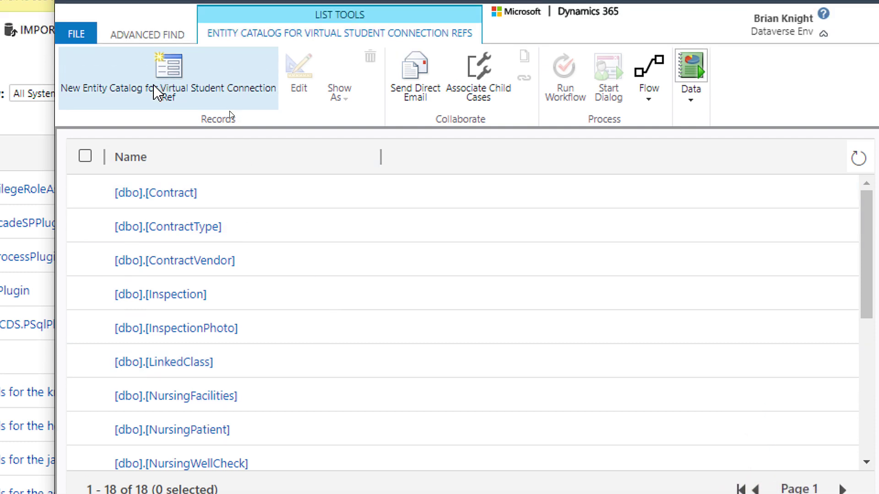
{"action": "left_click", "coordinate": [123, 191]}
{"action": "left_click", "coordinate": [124, 226]}
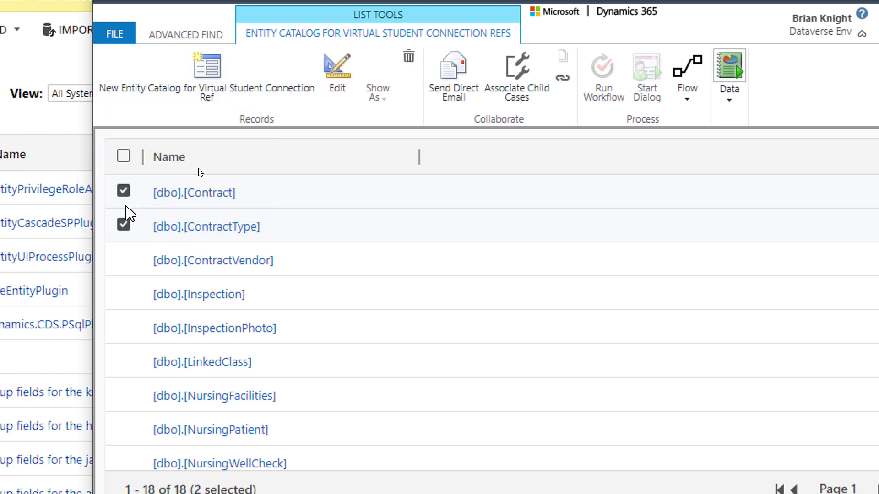
{"action": "left_click", "coordinate": [124, 225]}
{"action": "left_click", "coordinate": [124, 191]}
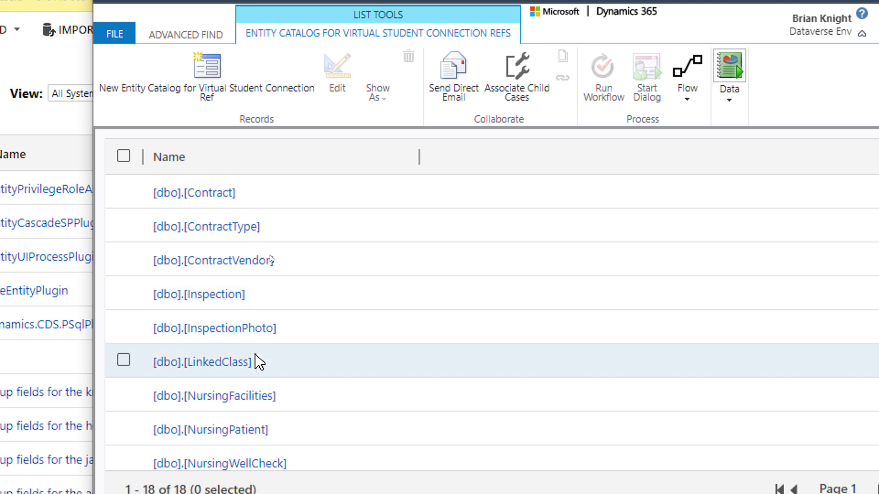
Open the [dbo].[Student] record from the entity catalog results
{"action": "scroll", "coordinate": [293, 412], "scroll_direction": "down", "scroll_amount": 3}
{"action": "scroll", "coordinate": [295, 352], "scroll_direction": "down", "scroll_amount": 5}
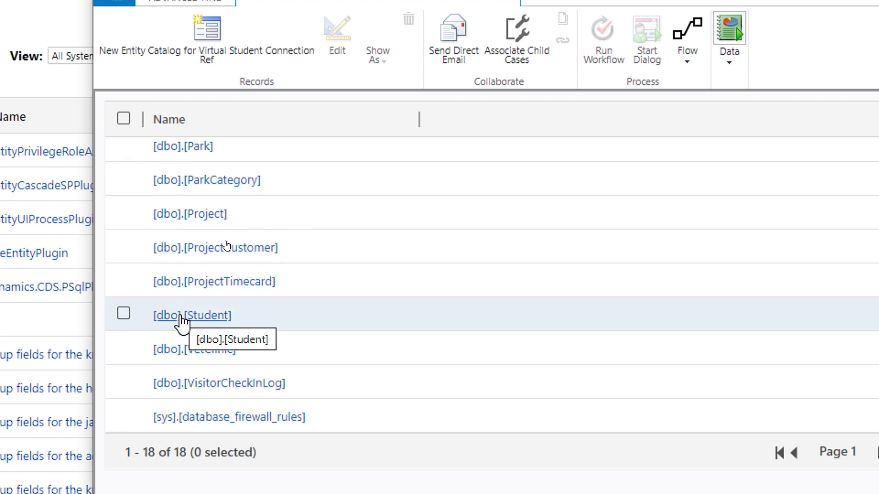
{"action": "left_click", "coordinate": [181, 318]}
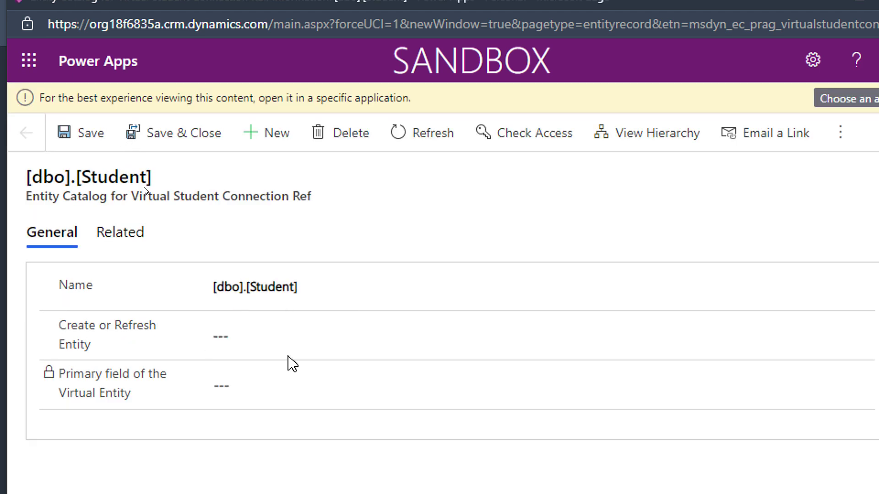
Set Create or Refresh Entity to Yes and the virtual entity's primary field to LastName, and save the record
{"action": "left_click", "coordinate": [287, 346]}
{"action": "left_click", "coordinate": [286, 353]}
{"action": "left_click", "coordinate": [246, 389]}
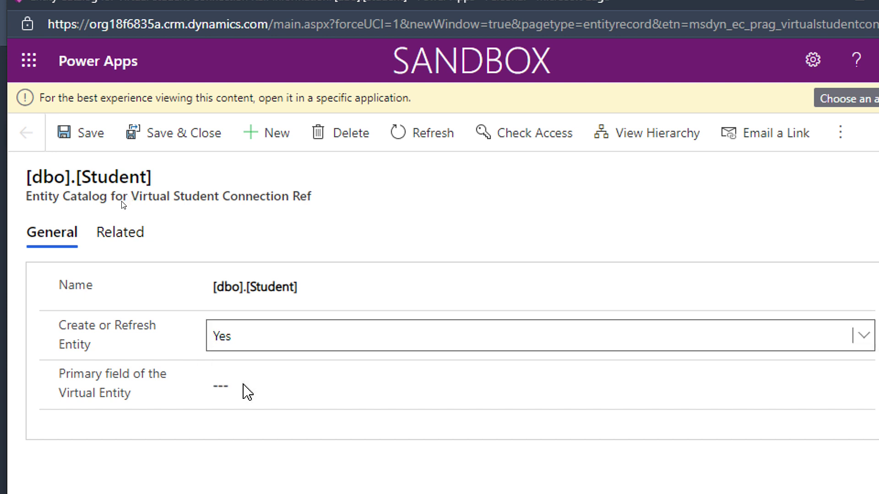
{"action": "left_click", "coordinate": [246, 395]}
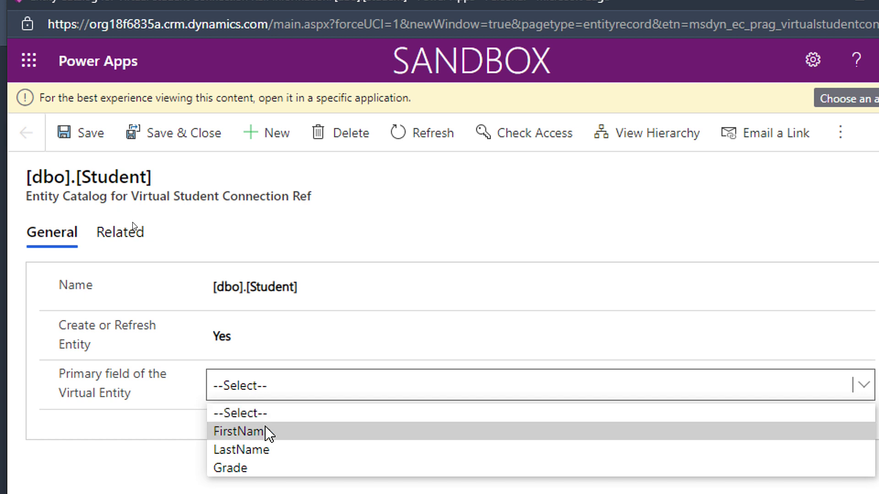
{"action": "left_click", "coordinate": [268, 450]}
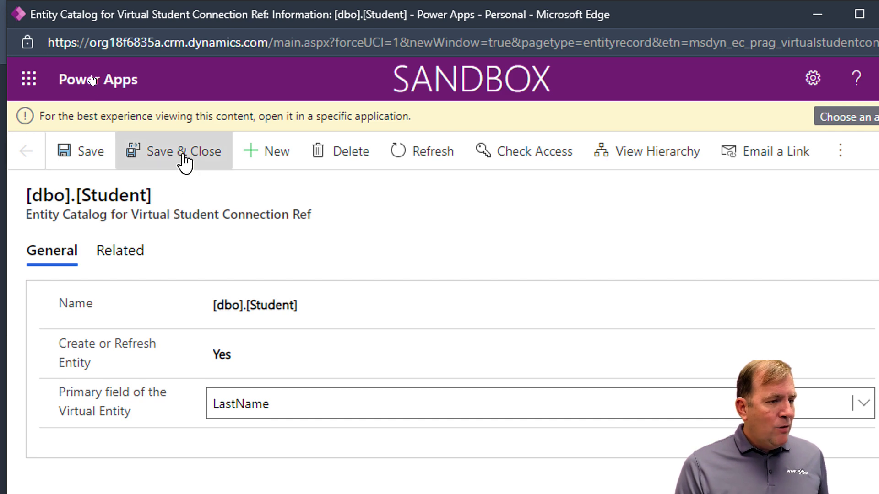
{"action": "left_click", "coordinate": [185, 161]}
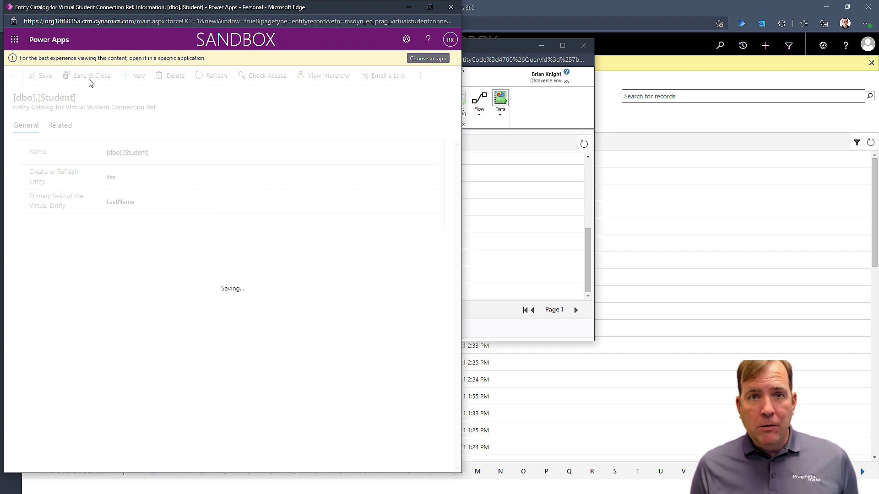
Close the [dbo].[Student] record window and the Advanced Find window
{"action": "left_click_drag", "start_coordinate": [182, 6], "coordinate": [427, 26]}
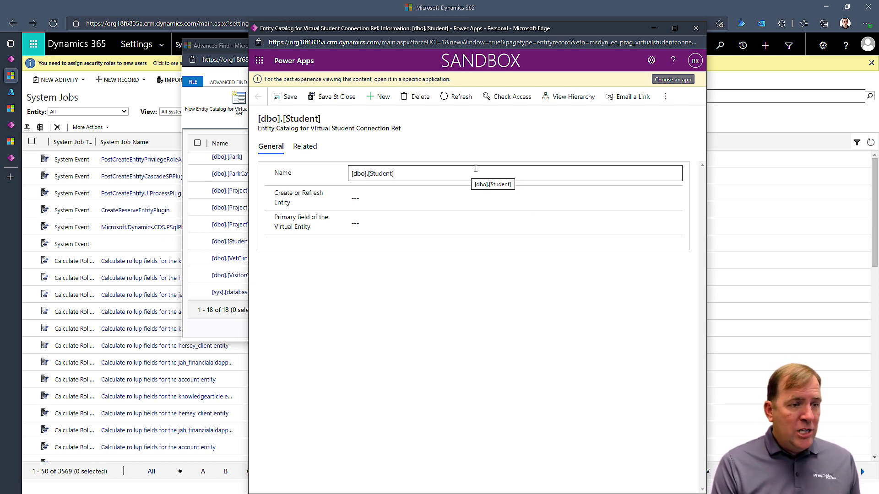
{"action": "left_click", "coordinate": [696, 27]}
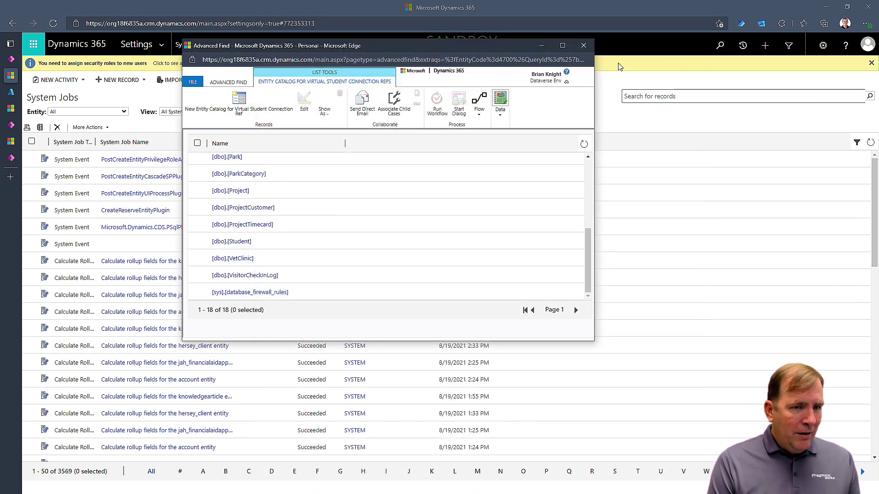
{"action": "left_click", "coordinate": [583, 45]}
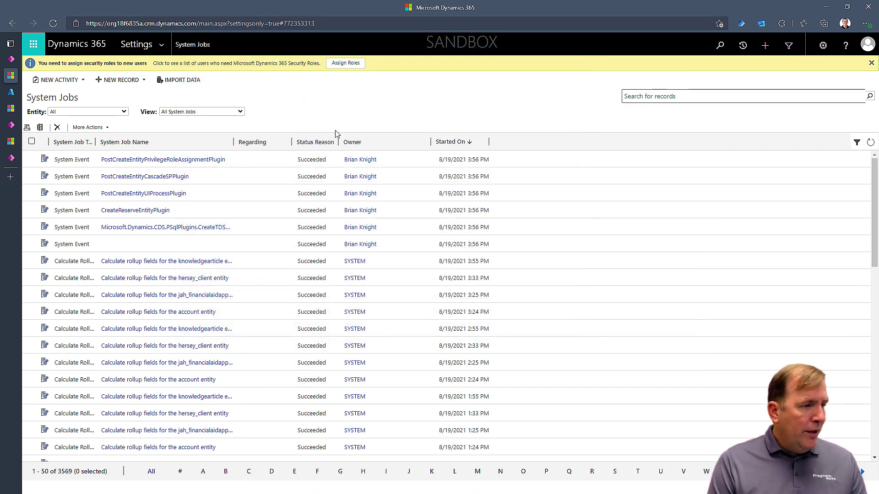
Switch to Power Apps and view the columns and data of the Custom Entity [dbo].[Student] table
{"action": "left_click", "coordinate": [11, 60]}
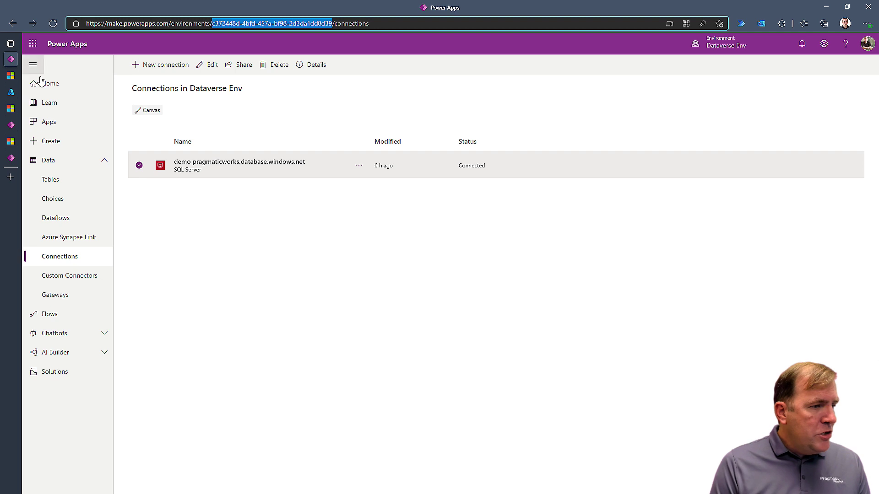
{"action": "left_click", "coordinate": [65, 189]}
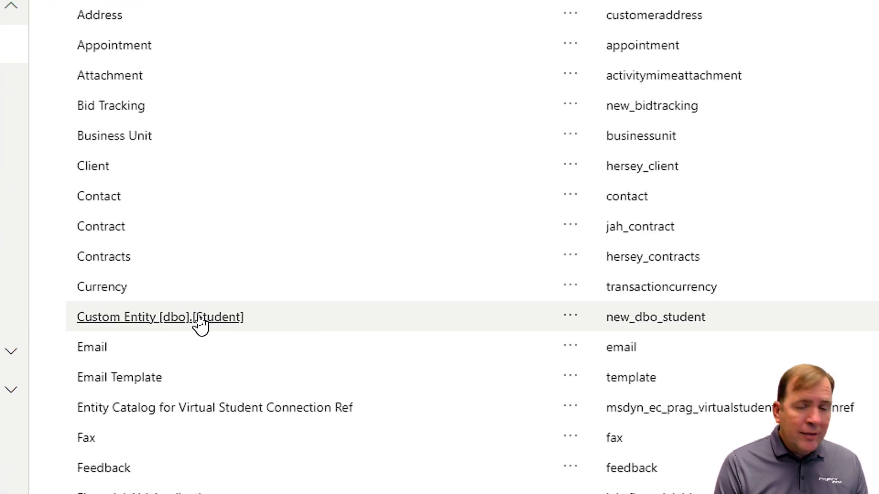
{"action": "left_click", "coordinate": [199, 317]}
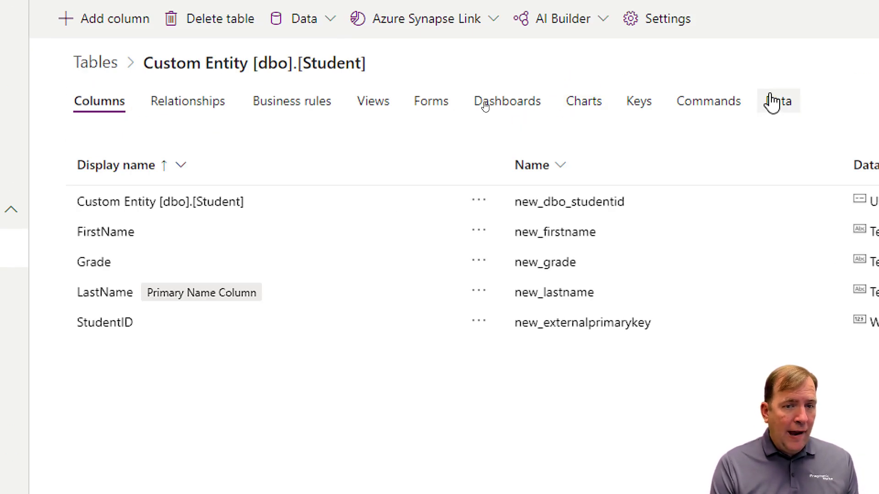
{"action": "left_click", "coordinate": [772, 101]}
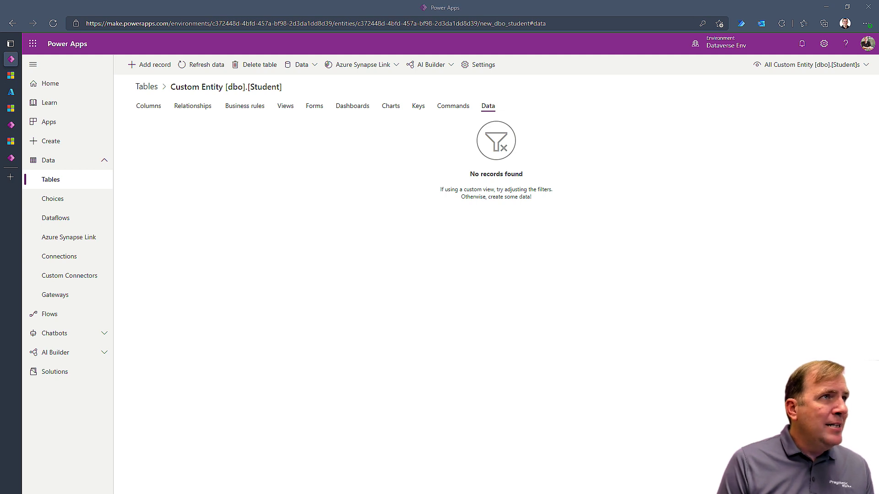
Switch to SQL Server Management Studio and open the dbo.Student table's top 200 rows for editing
{"action": "key", "text": "alt+Tab"}
{"action": "left_click_drag", "start_coordinate": [421, 4], "coordinate": [314, 133]}
{"action": "double_click", "coordinate": [319, 128]}
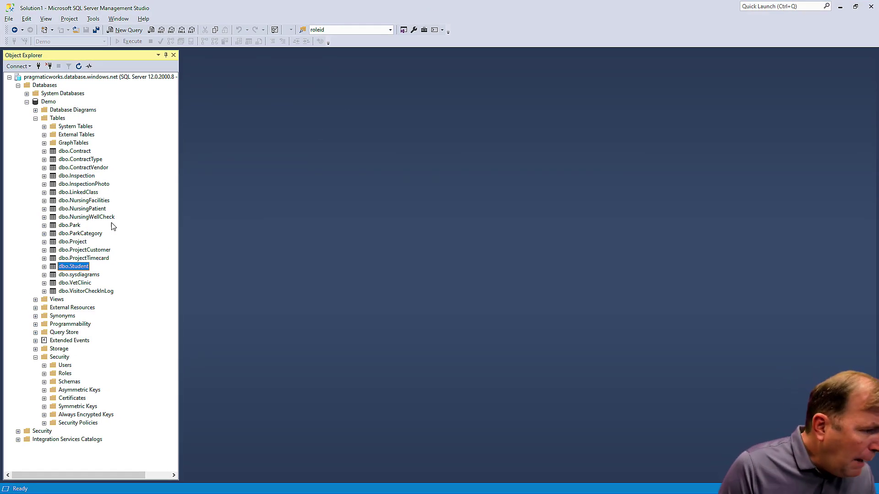
{"action": "right_click", "coordinate": [81, 268]}
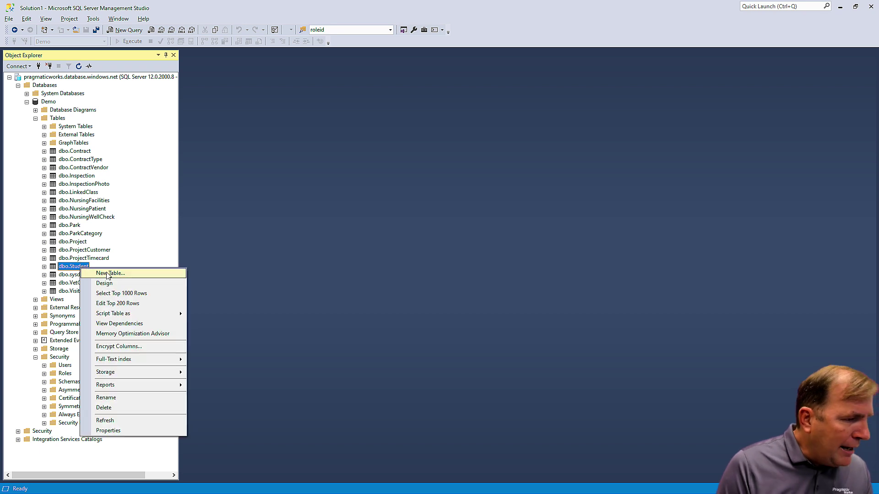
{"action": "left_click", "coordinate": [135, 304]}
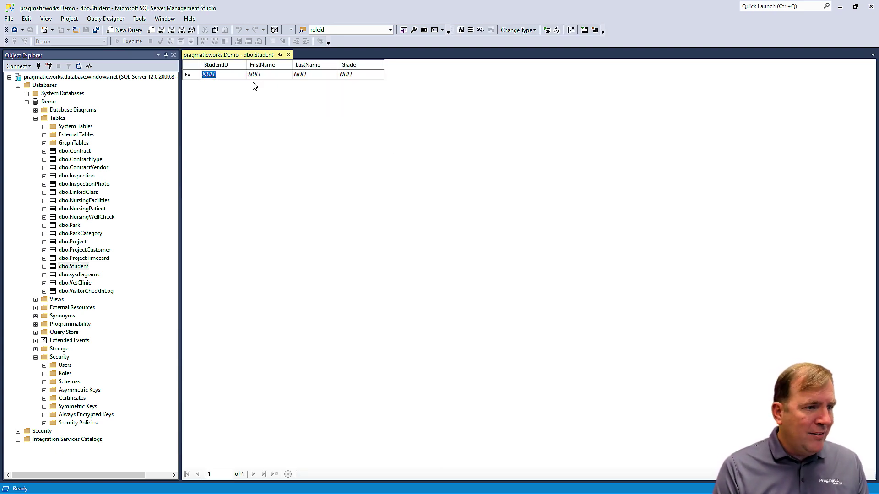
Add a student row to dbo.Student with first name Mickey, last name Mouse and grade 34
{"action": "left_click", "coordinate": [260, 75]}
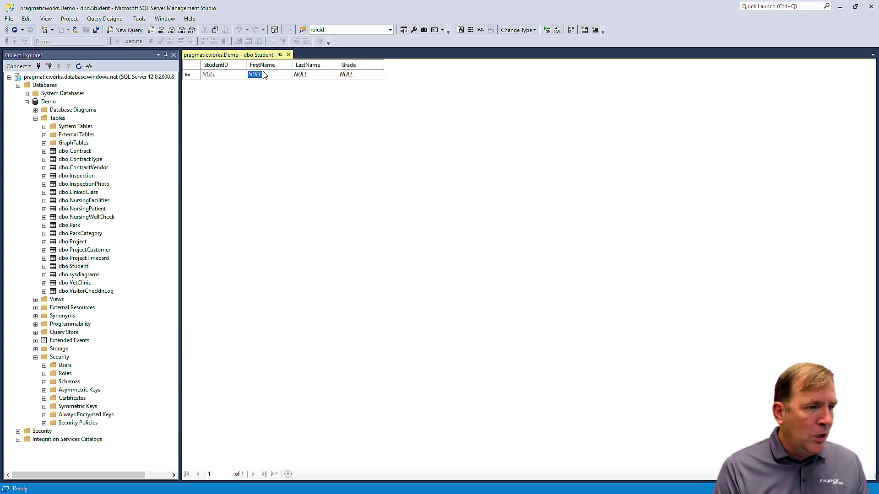
{"action": "type", "text": "B"}
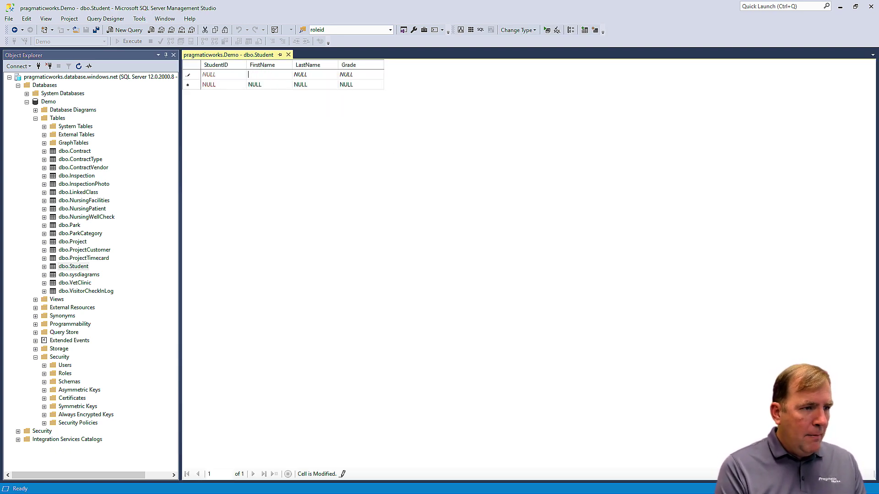
{"action": "key", "text": "Tab"}
{"action": "type", "text": "Mouse"}
{"action": "key", "text": "Tab"}
{"action": "type", "text": "34"}
{"action": "key", "text": "BackSpace"}
{"action": "key", "text": "BackSpace"}
{"action": "type", "text": "34"}
{"action": "key", "text": "Tab"}
{"action": "key", "text": "Tab"}
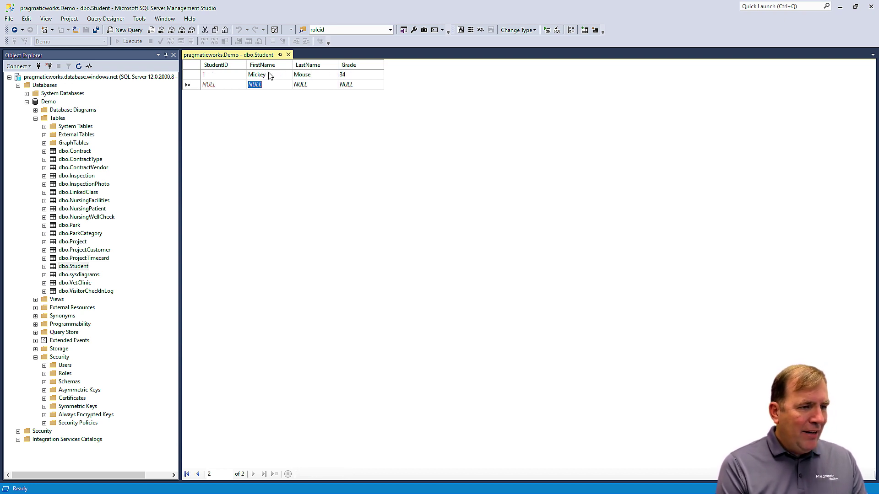
Add a second student row with first name Goofy, last name Whatever and grade 32
{"action": "type", "text": "Goofy"}
{"action": "key", "text": "Tab"}
{"action": "type", "text": "Whate"}
{"action": "key", "text": "Tab"}
{"action": "type", "text": "321"}
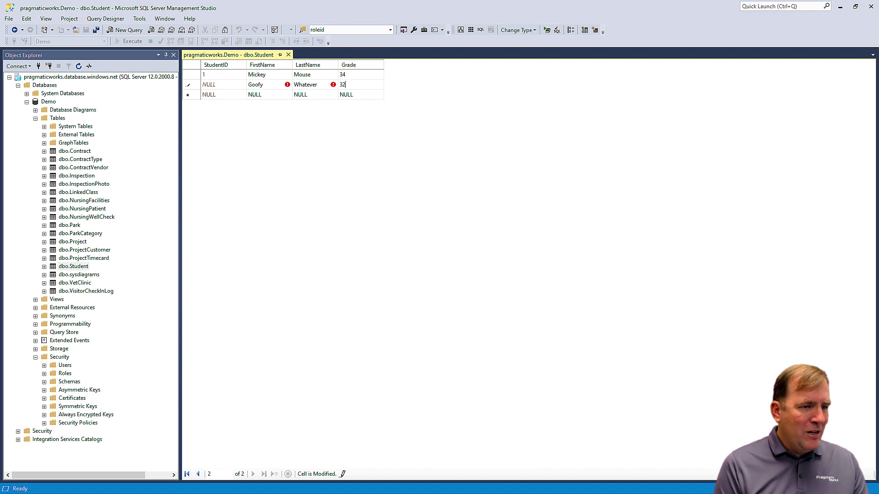
{"action": "key", "text": "Return"}
Add a third student row, entering the student's first and last name and grade 1
{"action": "left_click", "coordinate": [256, 95]}
{"action": "type", "text": "Devin"}
{"action": "key", "text": "Tab"}
{"action": "type", "text": "Knight"}
{"action": "key", "text": "Tab"}
{"action": "type", "text": "1"}
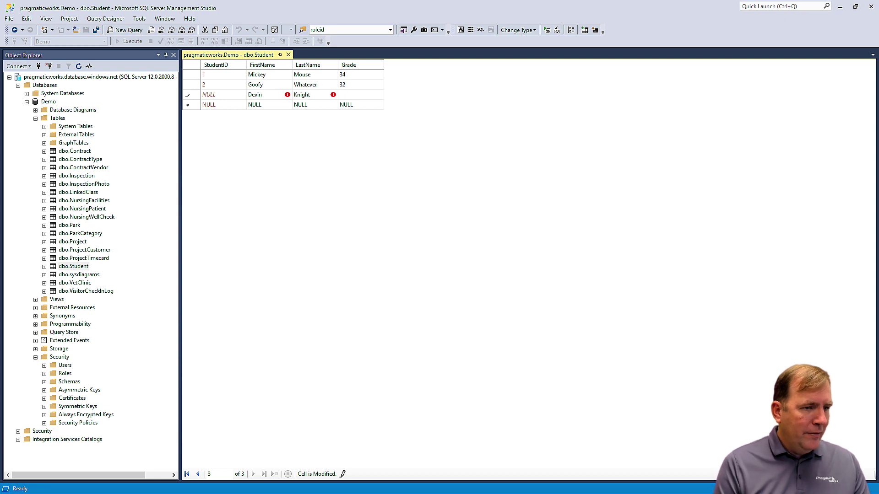
{"action": "key", "text": "Return"}
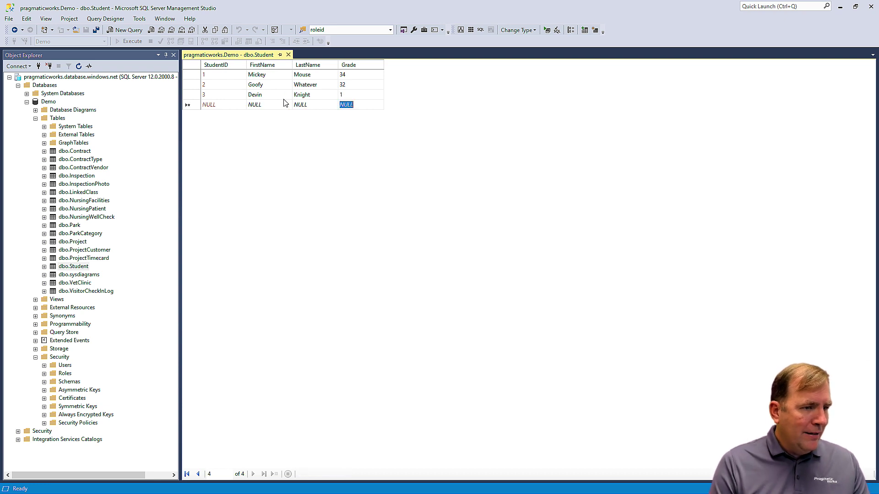
Close the dbo.Student editing grid, switch to Power Apps and refresh the Custom Entity [dbo].[Student] table's data
{"action": "left_click", "coordinate": [289, 55]}
{"action": "key", "text": "alt+Tab"}
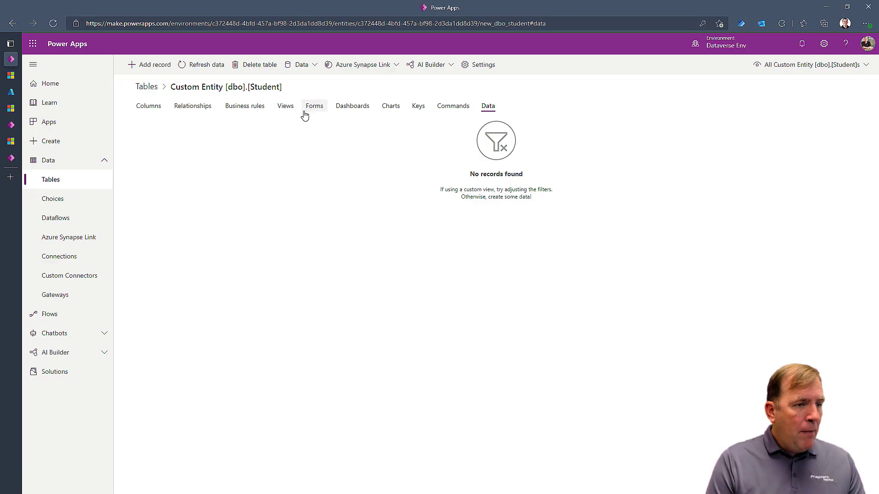
{"action": "left_click", "coordinate": [209, 67]}
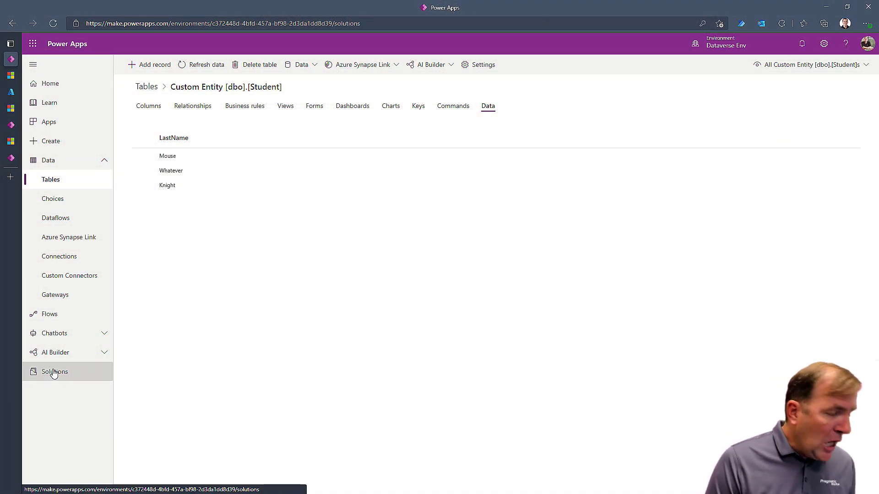
Open the Student Experience solution and start a new table with the display name Student Request
{"action": "left_click", "coordinate": [53, 370]}
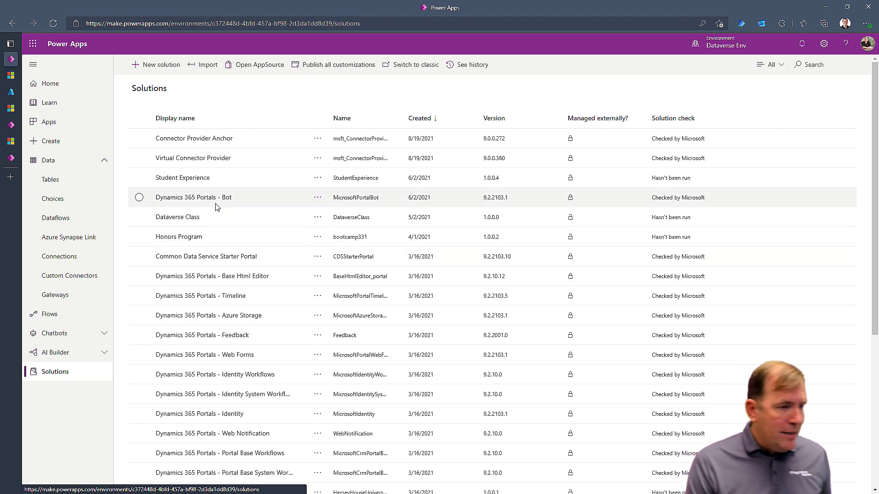
{"action": "left_click", "coordinate": [178, 178]}
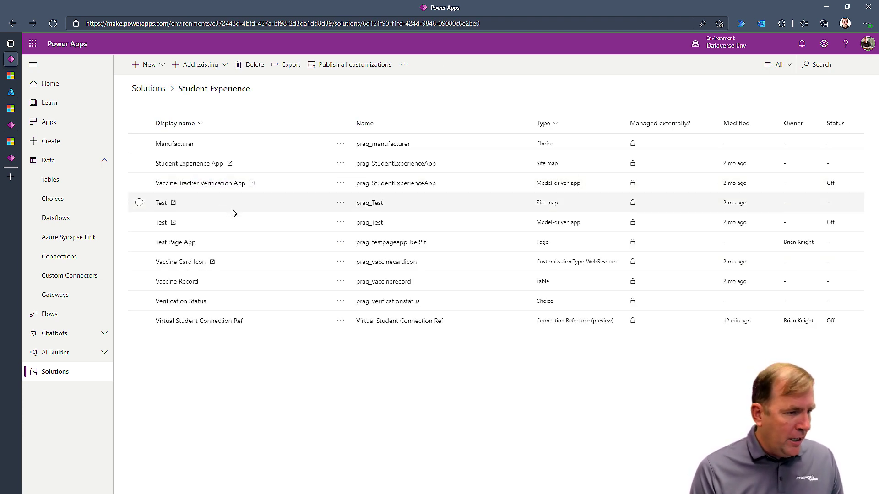
{"action": "left_click", "coordinate": [161, 69]}
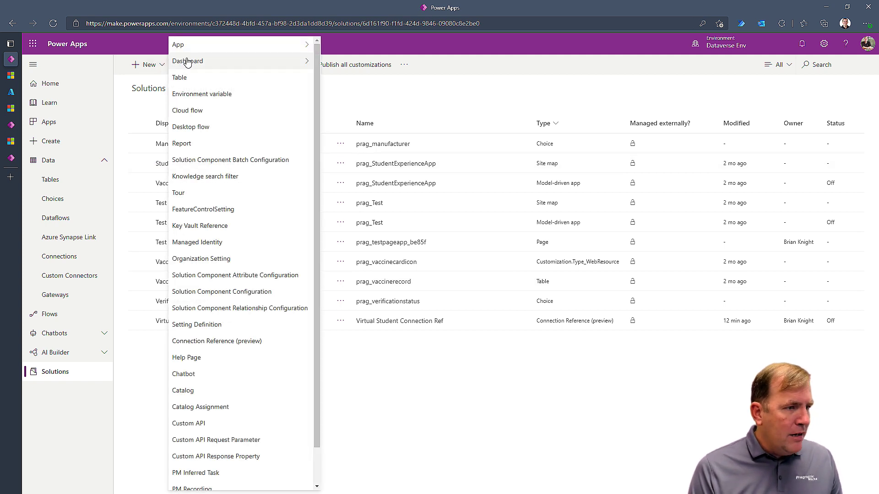
{"action": "left_click", "coordinate": [190, 78]}
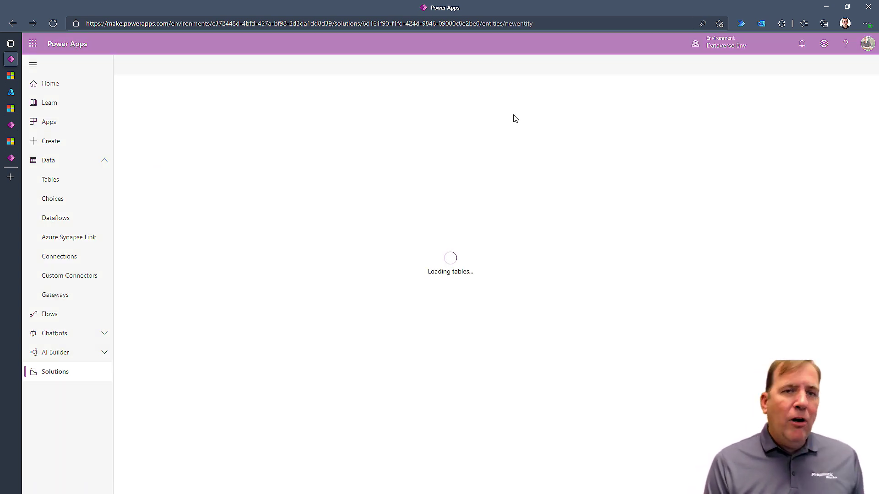
{"action": "left_click", "coordinate": [749, 77]}
{"action": "type", "text": "Student Rew"}
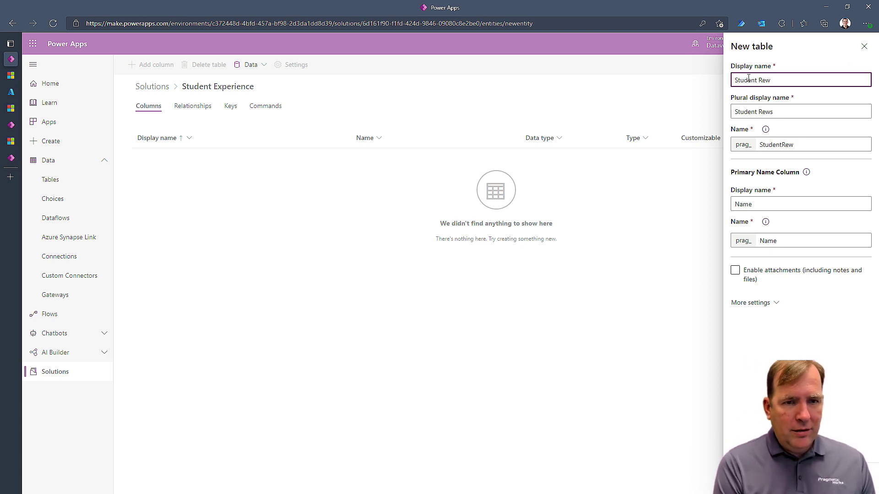
{"action": "key", "text": "BackSpace"}
{"action": "type", "text": "quest"}
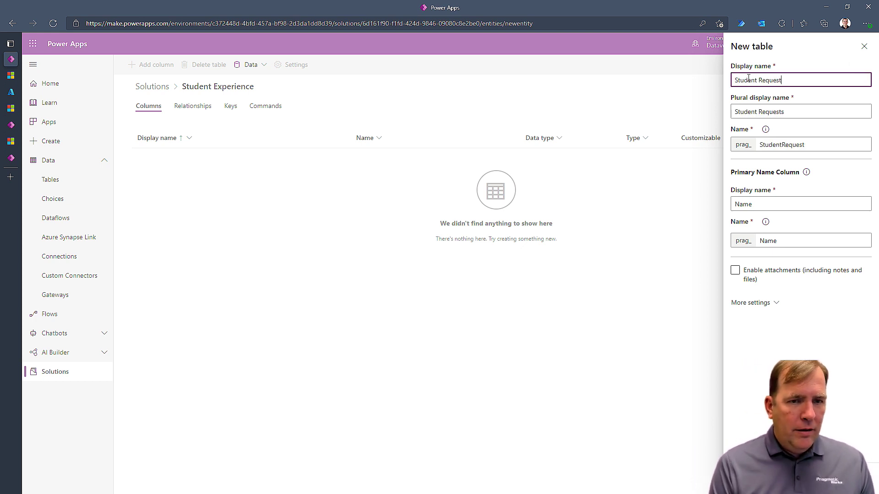
Set the primary name column's display name to Request Name and create the table
{"action": "double_click", "coordinate": [757, 204]}
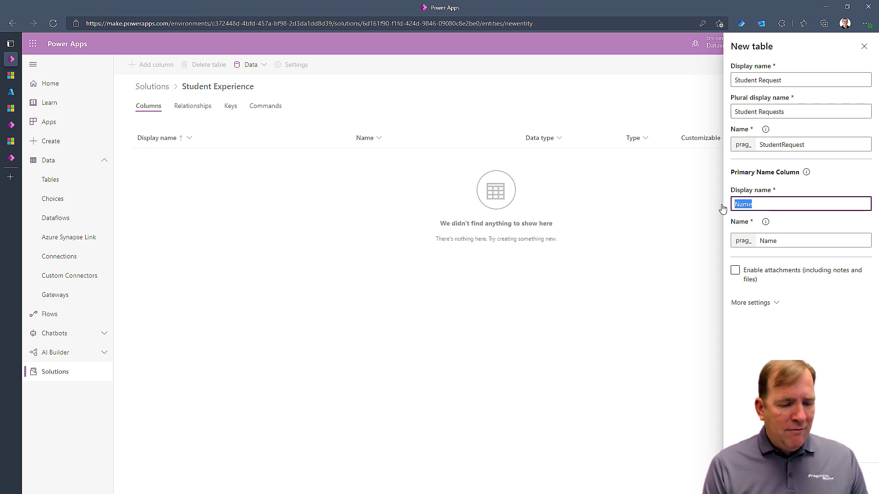
{"action": "type", "text": "REquest"}
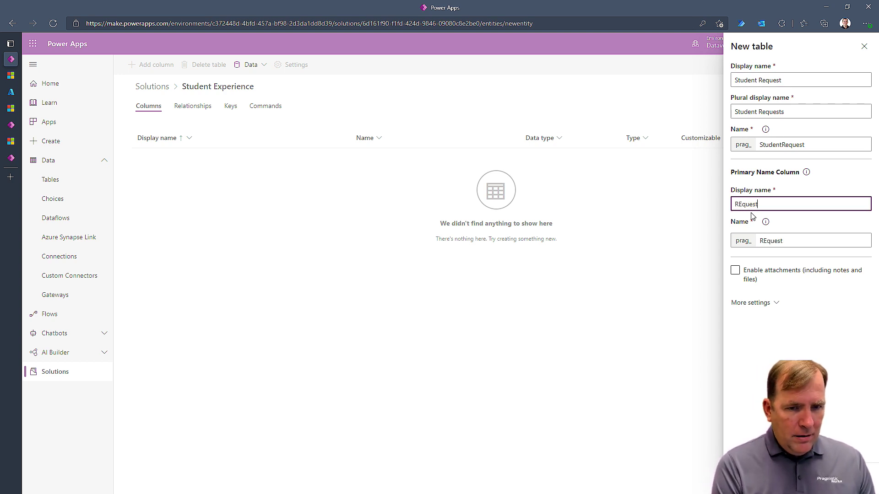
{"action": "key", "text": "BackSpace"}
{"action": "key", "text": "BackSpace"}
{"action": "key", "text": "BackSpace"}
{"action": "key", "text": "BackSpace"}
{"action": "type", "text": "equest Name"}
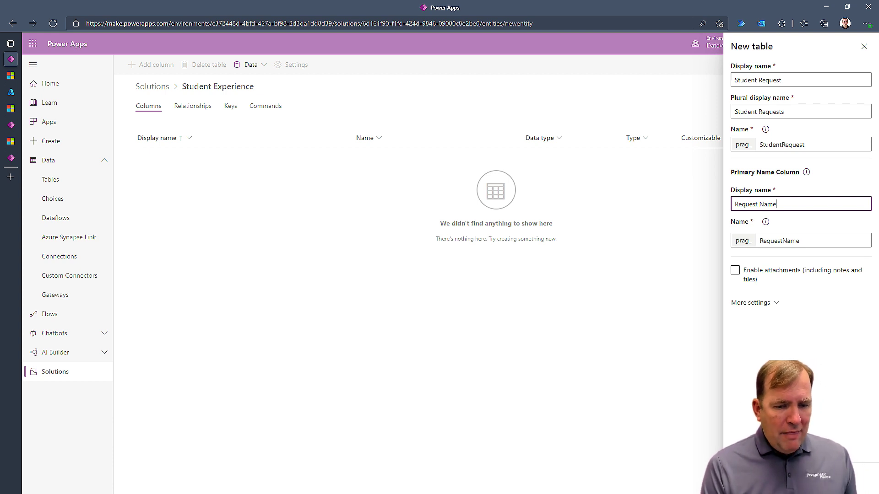
{"action": "left_click", "coordinate": [744, 478]}
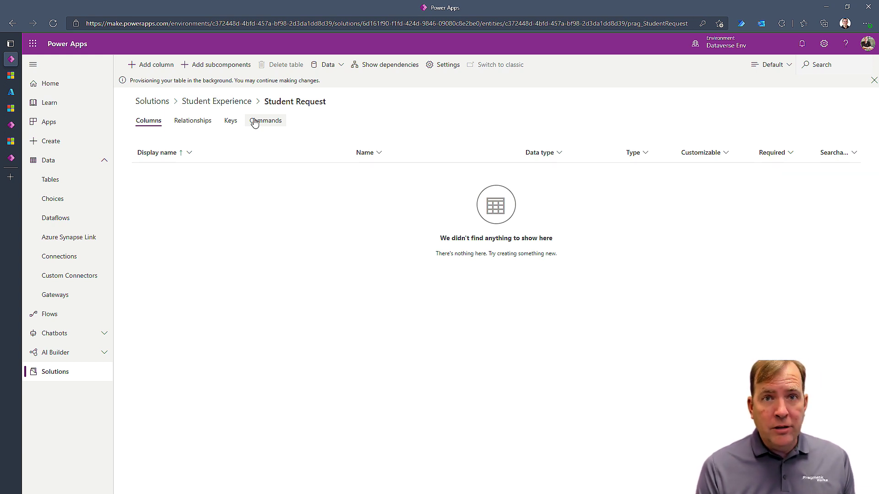
Add a Student column of data type Lookup, related to the Custom Entity [dbo].[Student] table
{"action": "left_click", "coordinate": [166, 66]}
{"action": "left_click", "coordinate": [741, 77]}
{"action": "type", "text": "Student"}
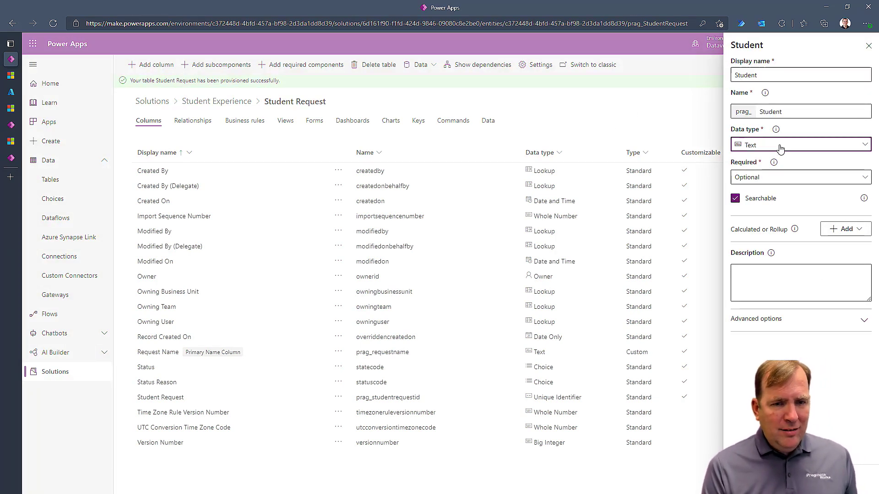
{"action": "left_click", "coordinate": [780, 149]}
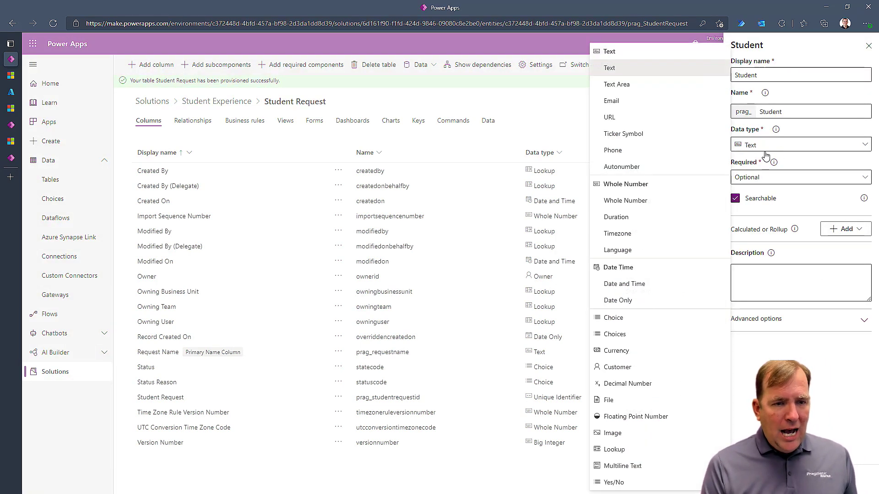
{"action": "left_click", "coordinate": [662, 448]}
{"action": "left_click", "coordinate": [777, 177]}
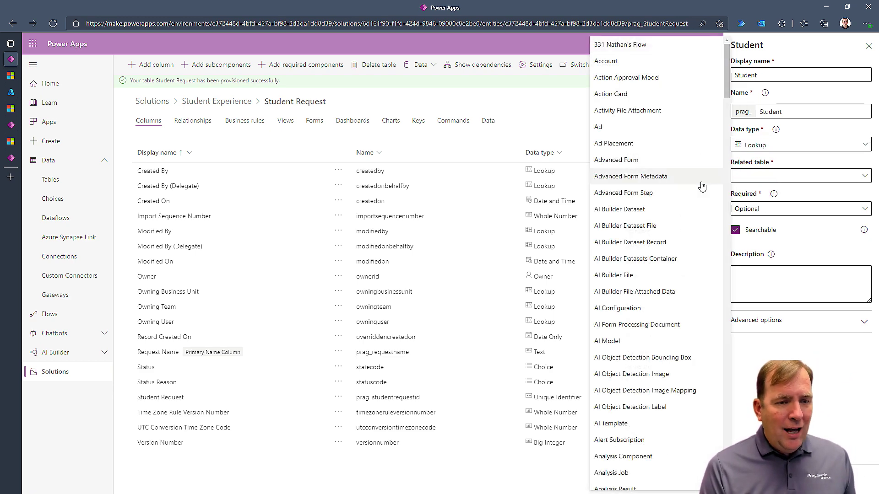
{"action": "scroll", "coordinate": [651, 304], "scroll_direction": "down", "scroll_amount": 12}
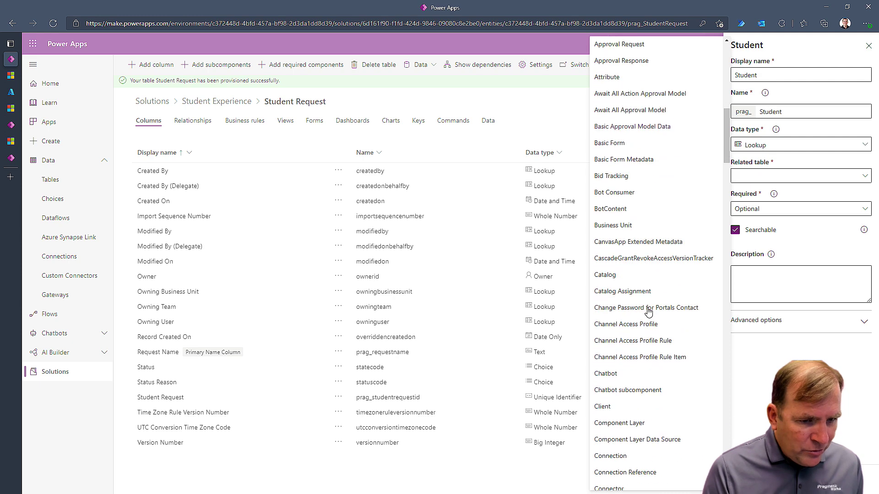
{"action": "scroll", "coordinate": [651, 299], "scroll_direction": "down", "scroll_amount": 9}
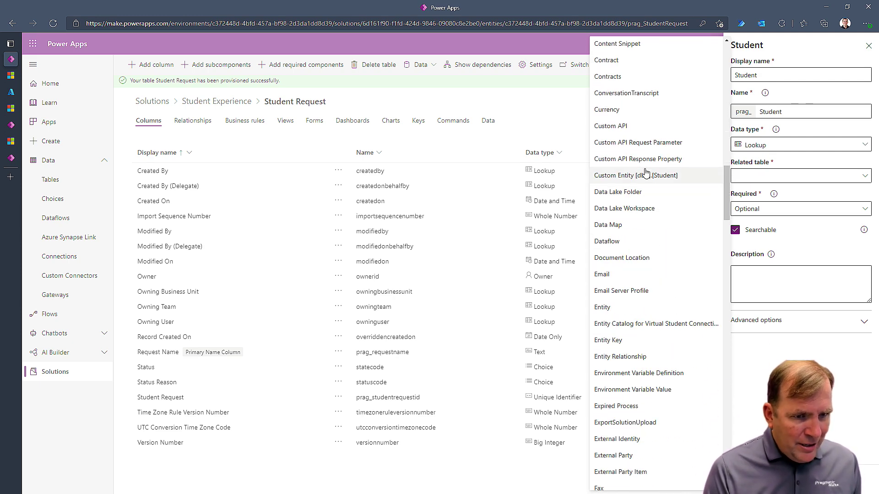
{"action": "left_click", "coordinate": [651, 176]}
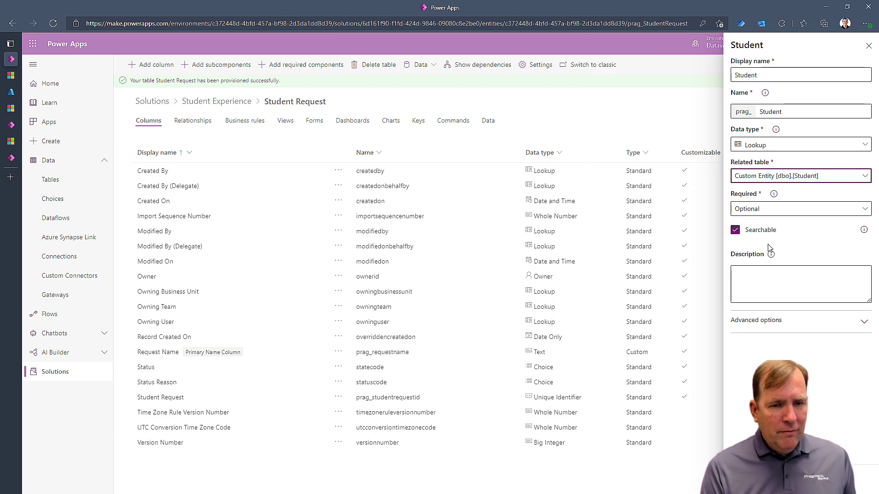
{"action": "left_click", "coordinate": [744, 479]}
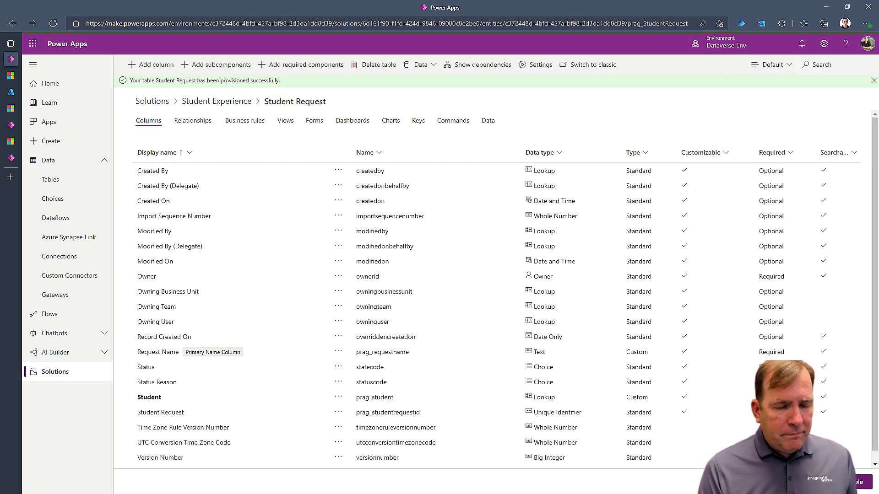
Add a Request Description column with the Text Area data type to the Student Request table
{"action": "left_click", "coordinate": [151, 64]}
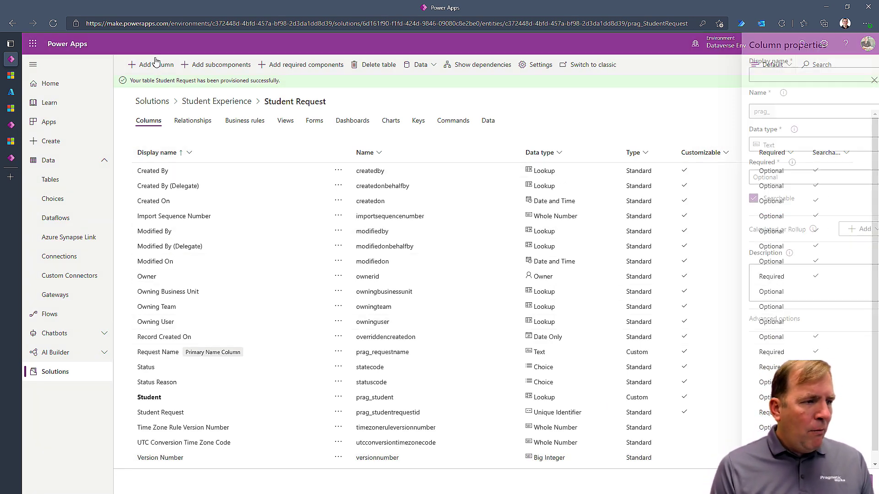
{"action": "left_click", "coordinate": [764, 73]}
{"action": "type", "text": "R"}
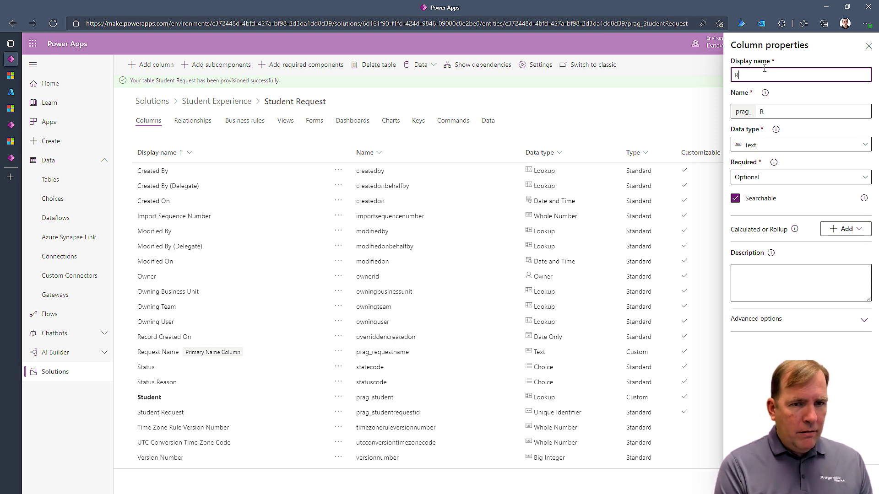
{"action": "type", "text": "equest Description"}
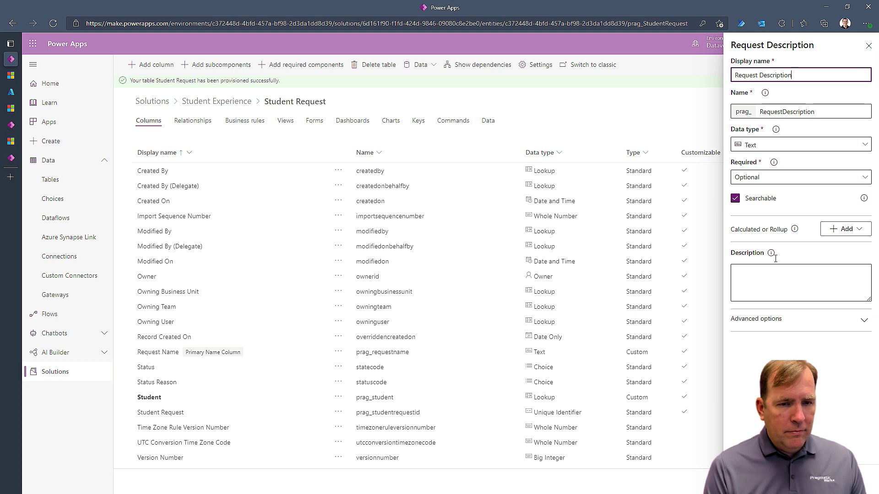
{"action": "left_click", "coordinate": [772, 148]}
{"action": "left_click", "coordinate": [641, 85]}
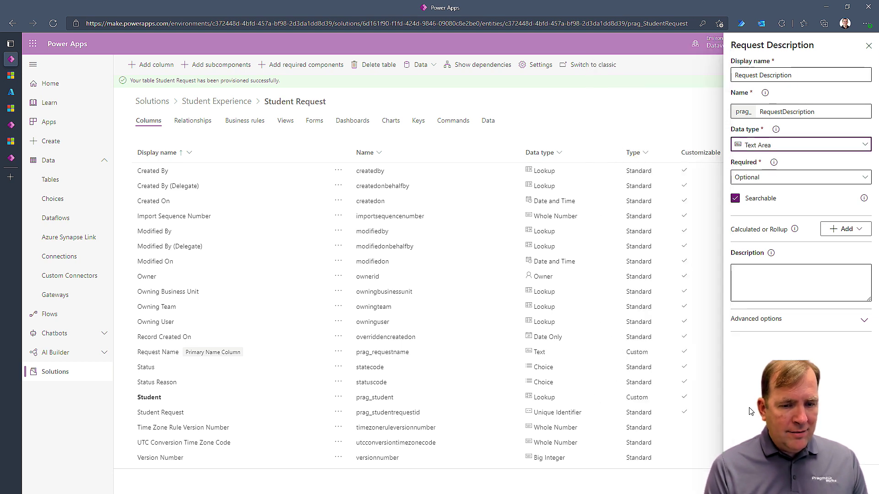
{"action": "left_click", "coordinate": [745, 478]}
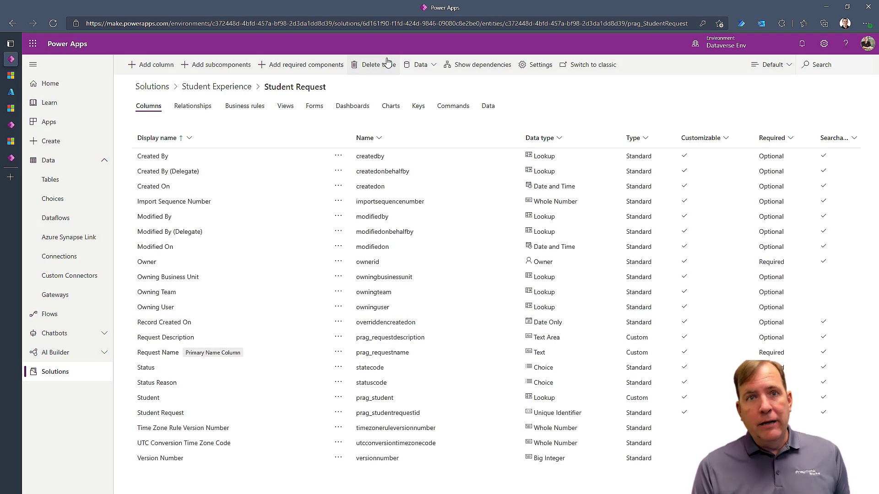
Open the Student Request table's main Information form and filter its table columns to show only unused custom ones
{"action": "left_click", "coordinate": [309, 108]}
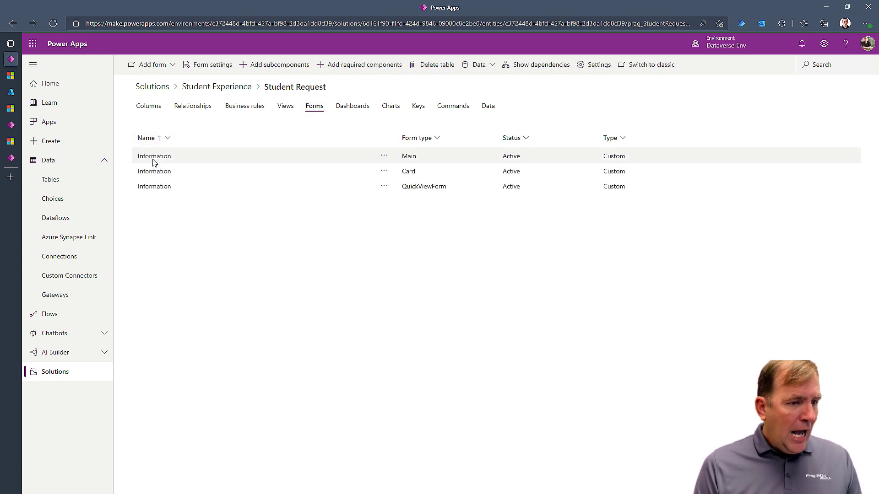
{"action": "left_click", "coordinate": [167, 157]}
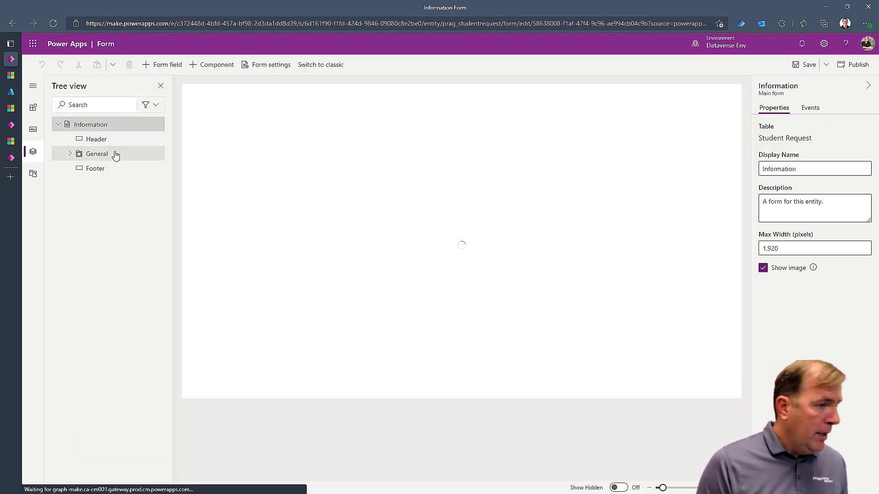
{"action": "left_click", "coordinate": [36, 135]}
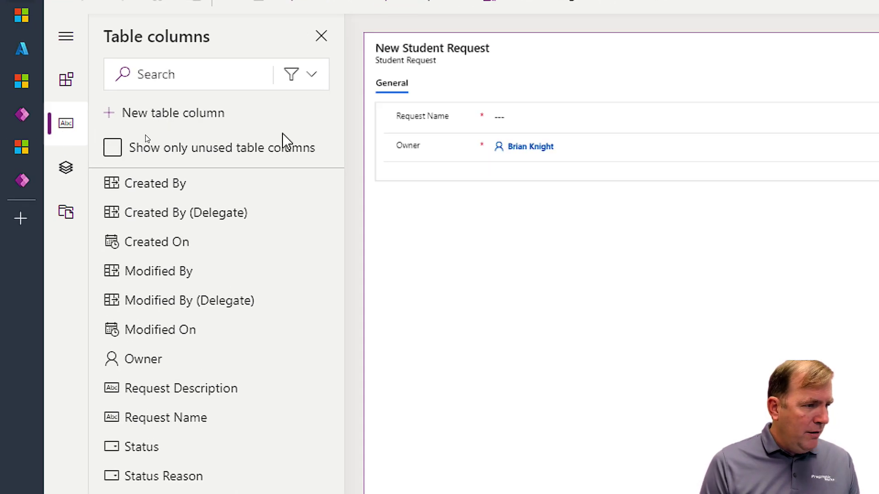
{"action": "left_click", "coordinate": [107, 142]}
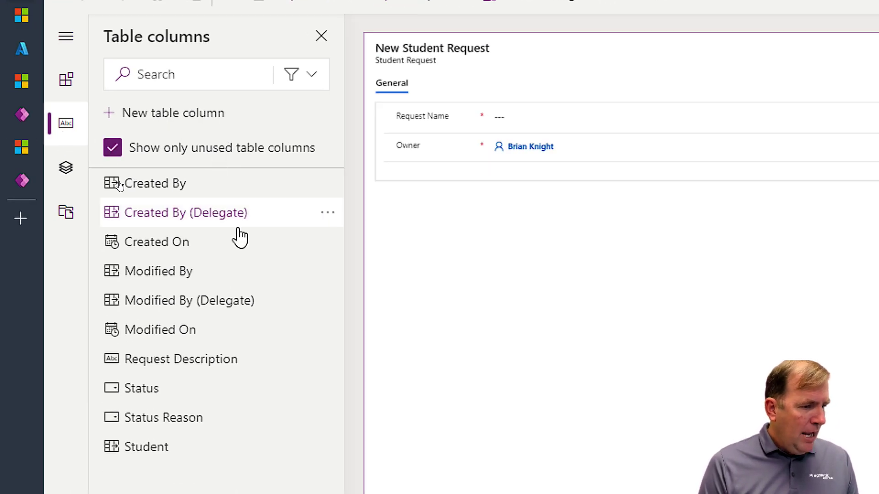
{"action": "left_click", "coordinate": [312, 76]}
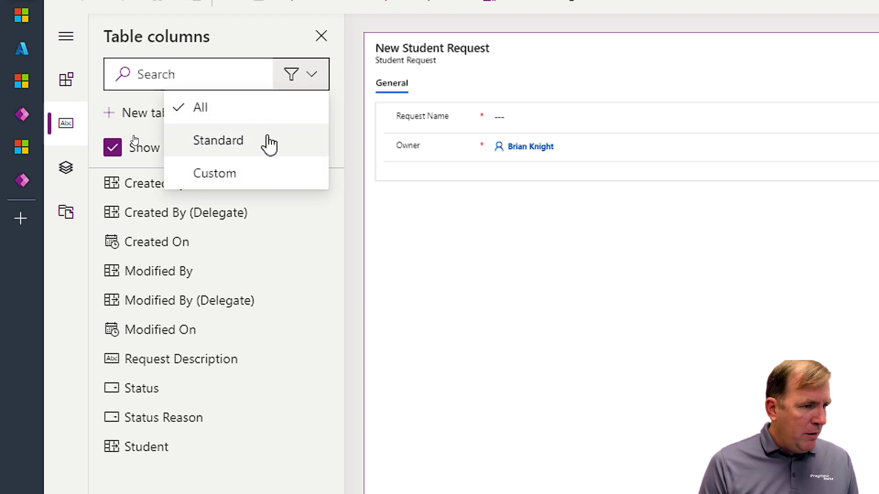
{"action": "left_click", "coordinate": [247, 172]}
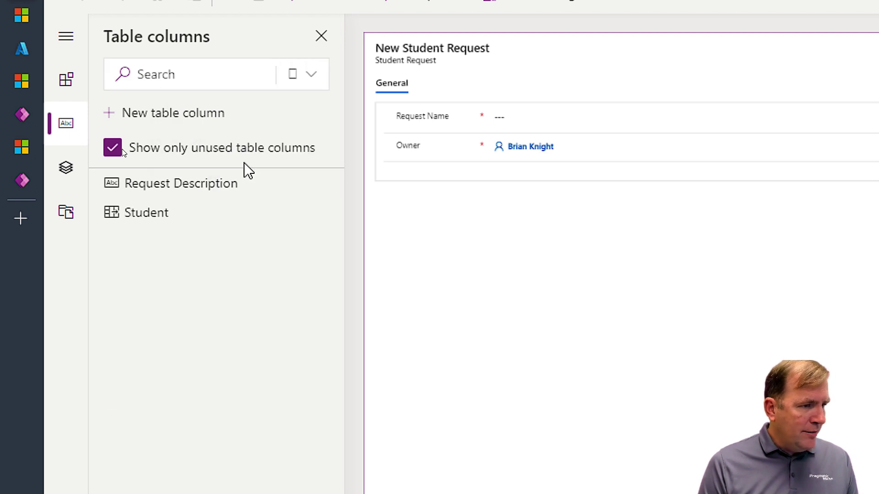
Add the Request Description and Student fields to the Student Request form, and save and publish it
{"action": "left_click", "coordinate": [178, 185]}
{"action": "left_click", "coordinate": [179, 189]}
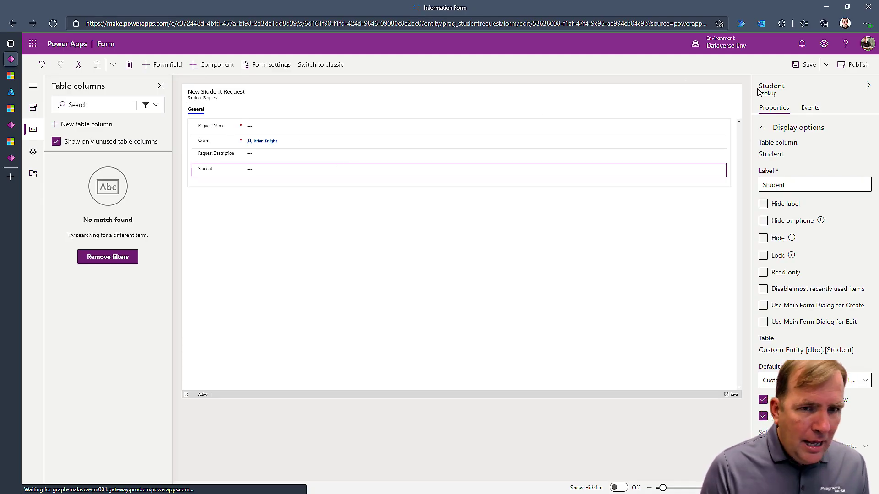
{"action": "left_click", "coordinate": [804, 64]}
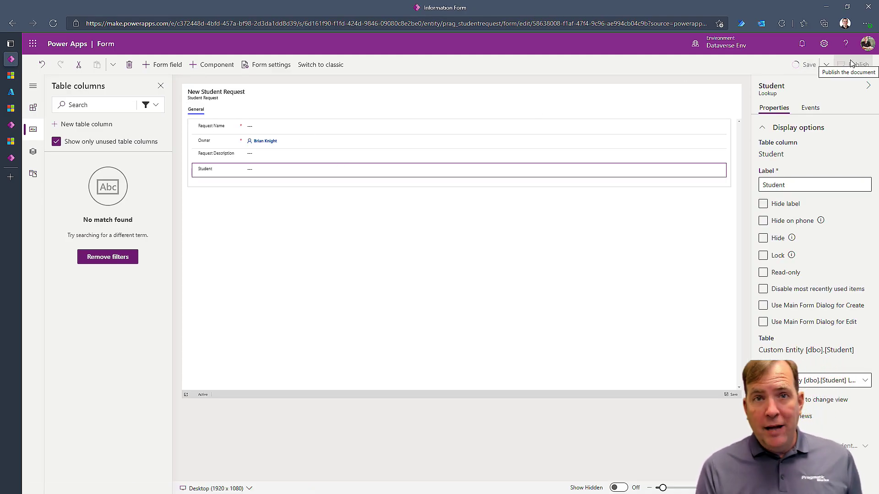
{"action": "left_click", "coordinate": [852, 64]}
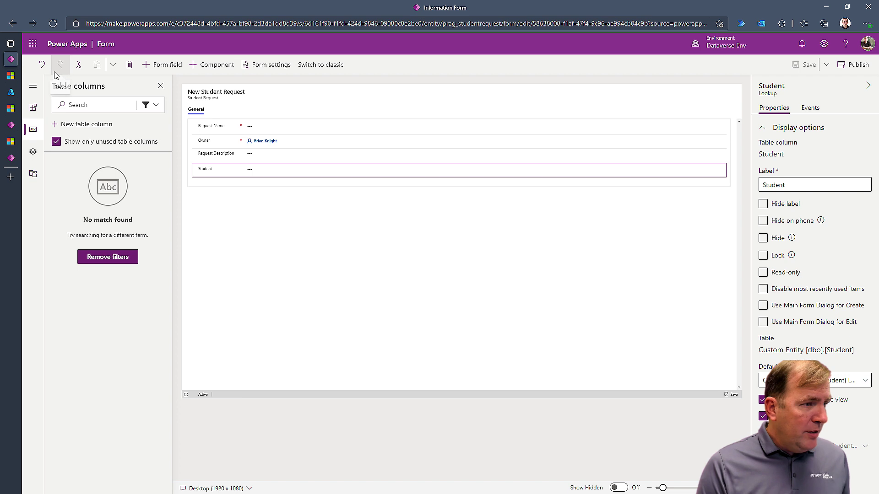
Add the custom columns Request Description and Student to the Active Student Requests view, and save and publish it
{"action": "left_click", "coordinate": [12, 23]}
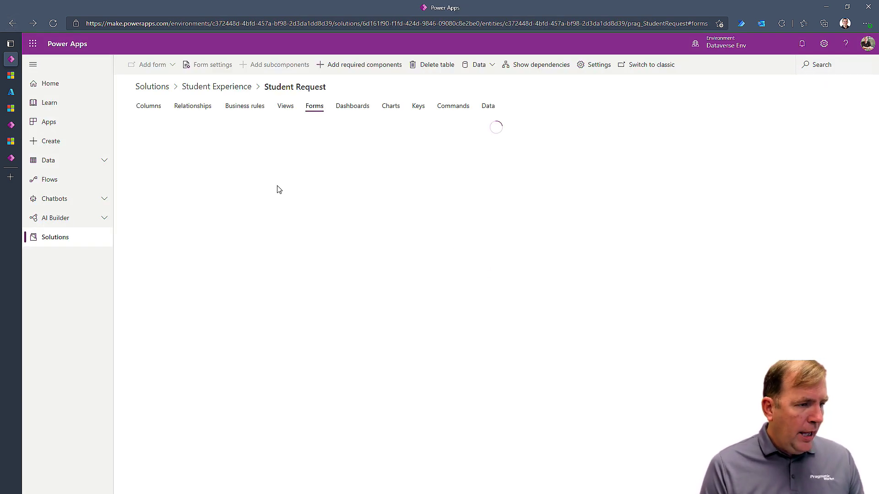
{"action": "left_click", "coordinate": [283, 114]}
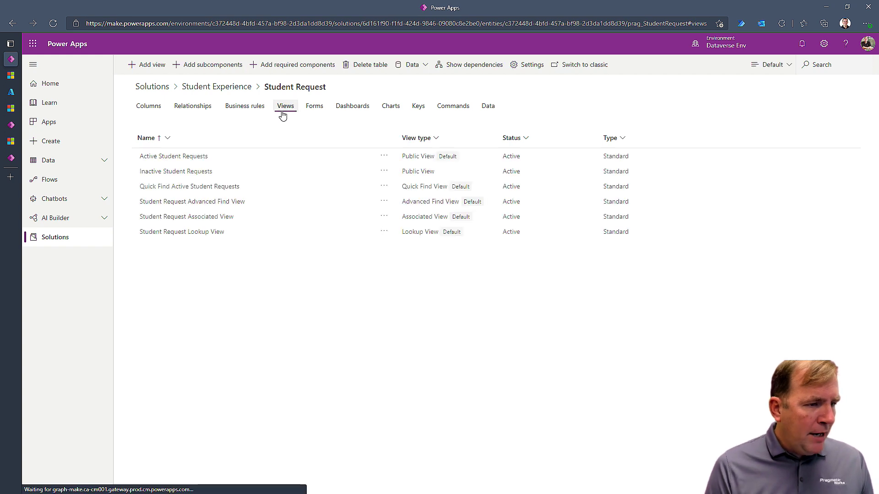
{"action": "left_click", "coordinate": [192, 164]}
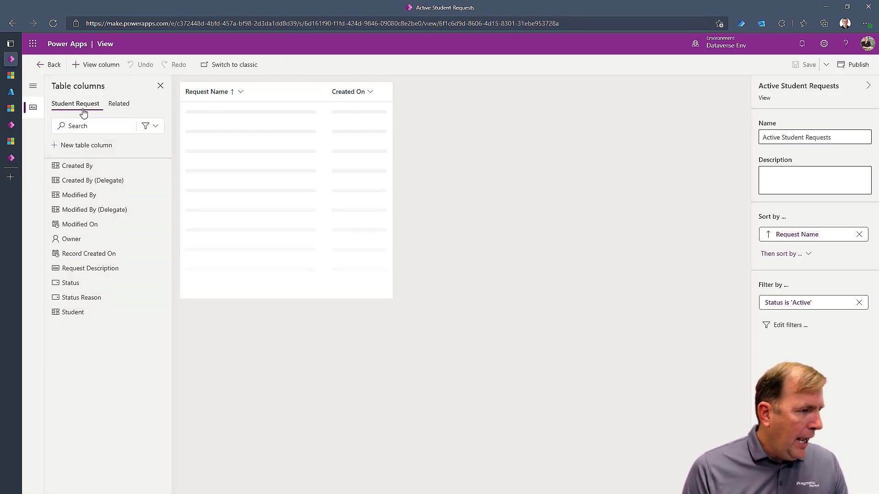
{"action": "left_click", "coordinate": [149, 125]}
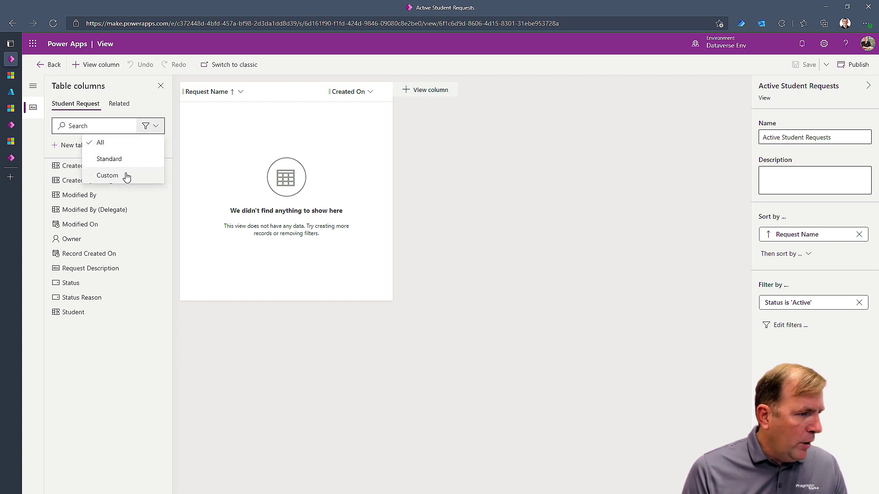
{"action": "left_click", "coordinate": [108, 175]}
{"action": "left_click", "coordinate": [89, 166]}
{"action": "left_click", "coordinate": [93, 167]}
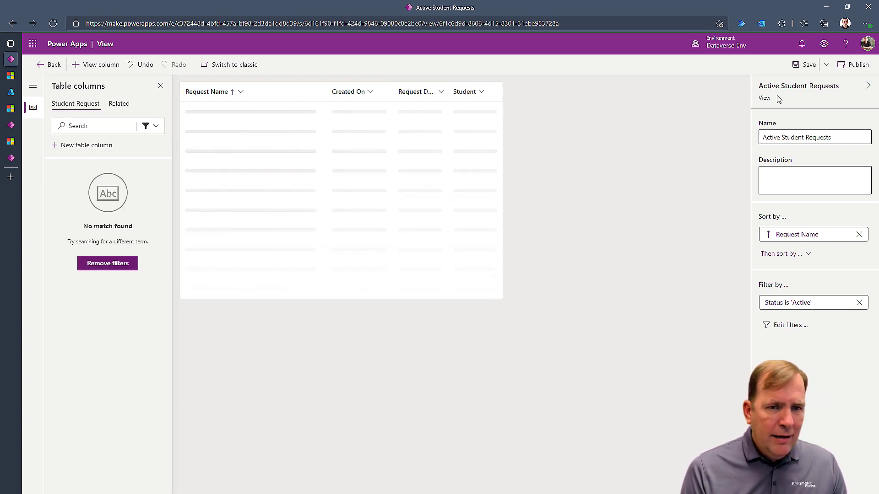
{"action": "left_click", "coordinate": [804, 64]}
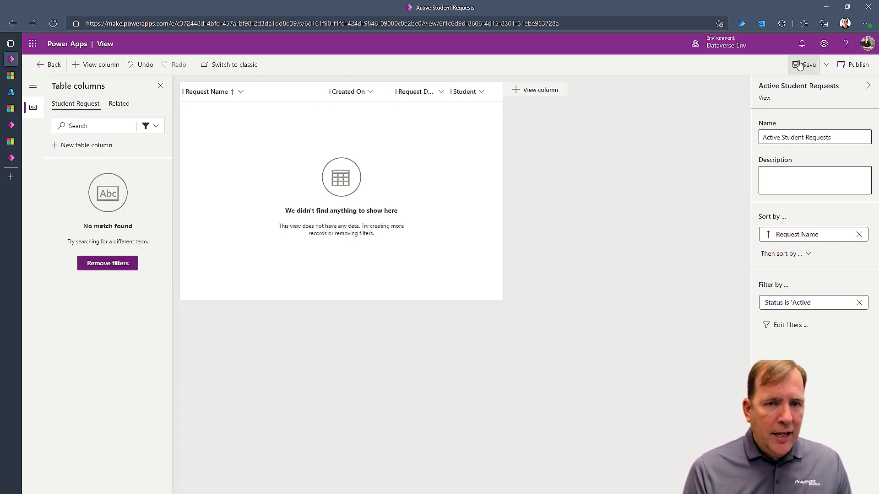
{"action": "left_click", "coordinate": [853, 71]}
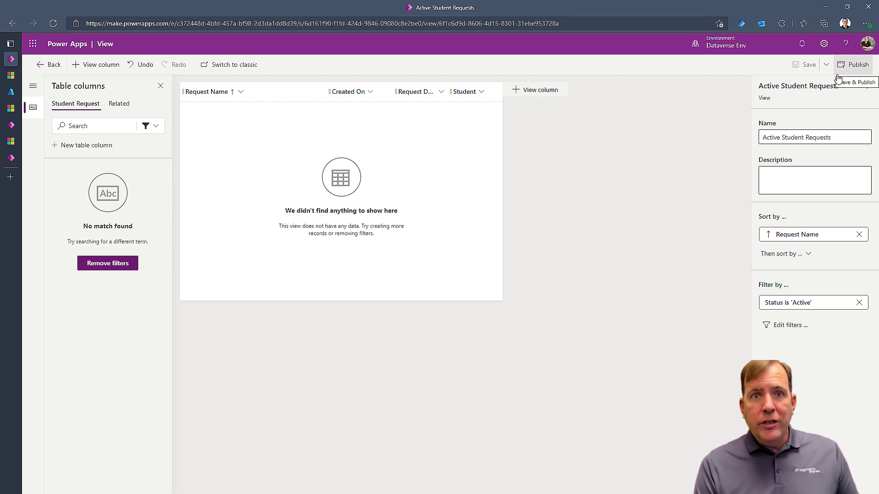
{"action": "left_click", "coordinate": [53, 64]}
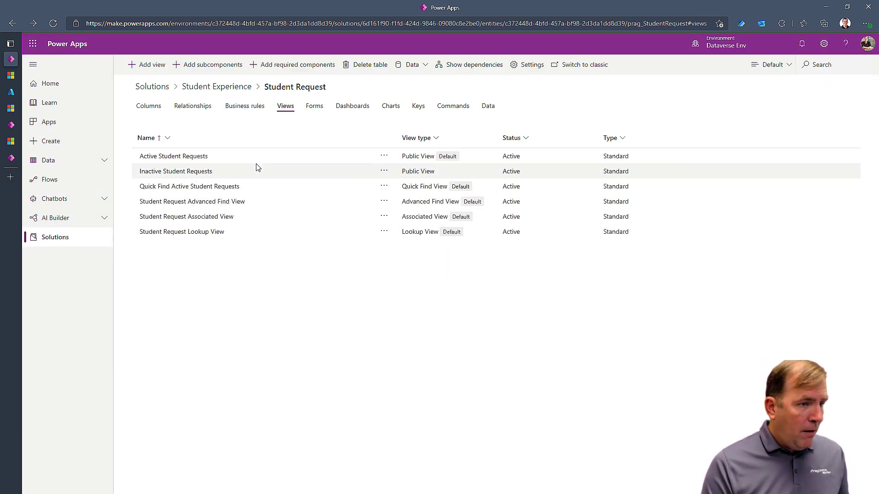
Return to the Student Experience solution and review its components and the existing component types that can be added
{"action": "left_click", "coordinate": [211, 88]}
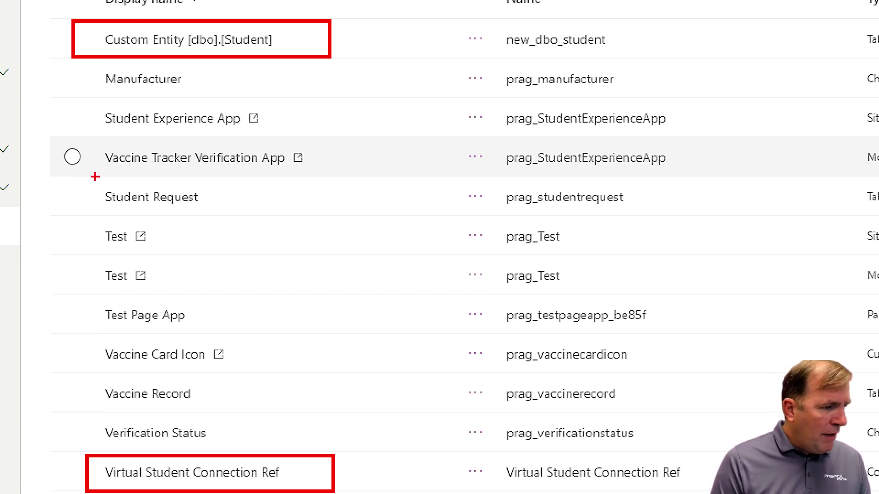
{"action": "left_click_drag", "start_coordinate": [90, 184], "coordinate": [256, 212]}
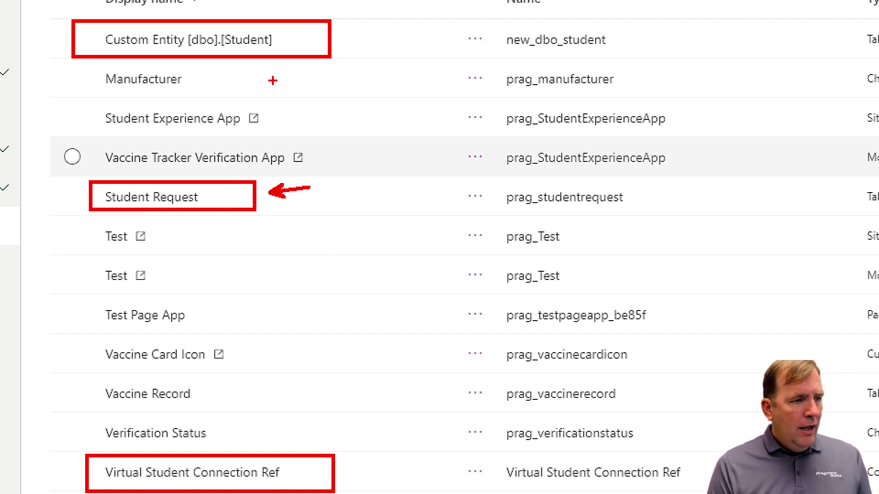
{"action": "left_click_drag", "start_coordinate": [340, 480], "coordinate": [405, 451]}
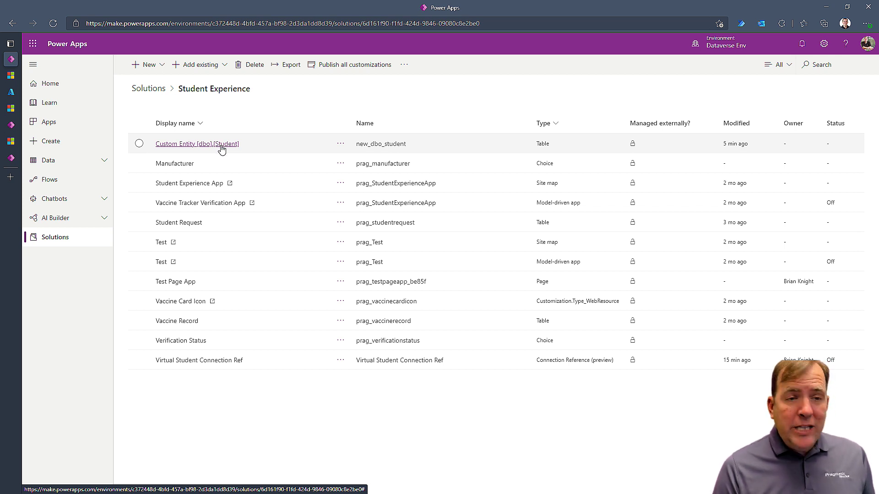
{"action": "left_click", "coordinate": [211, 69]}
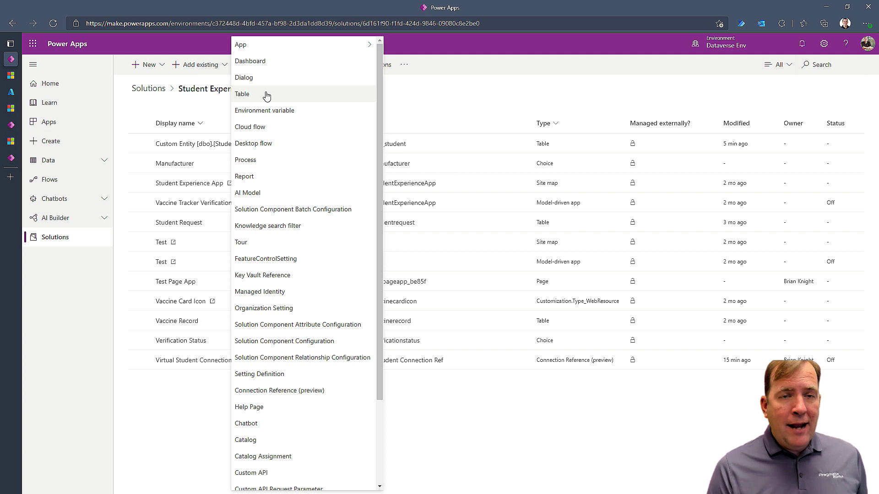
{"action": "left_click", "coordinate": [188, 115]}
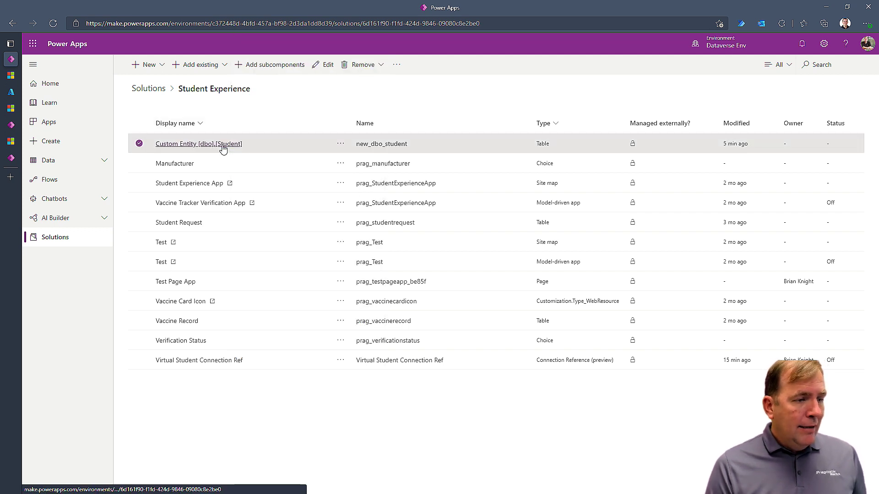
Add the FirstName, Grade and StudentID columns to the All Custom Entity [dbo].[Student]s view, and save and publish it
{"action": "left_click", "coordinate": [223, 144]}
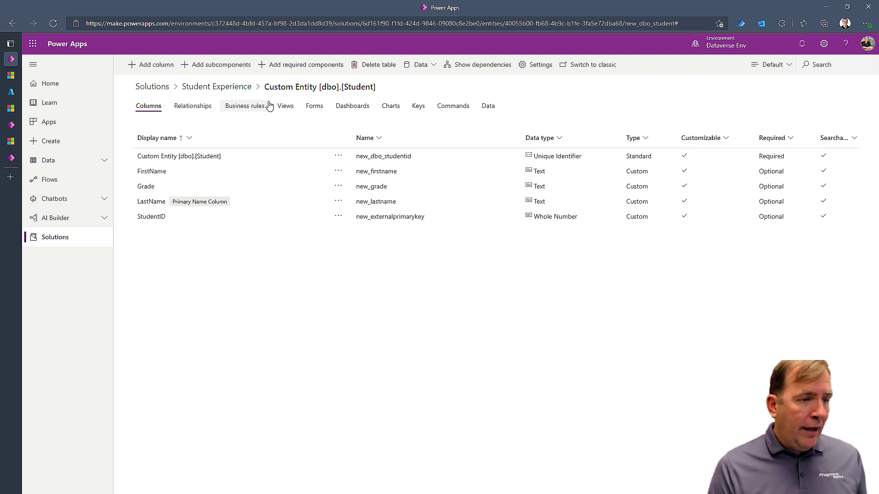
{"action": "left_click", "coordinate": [286, 109]}
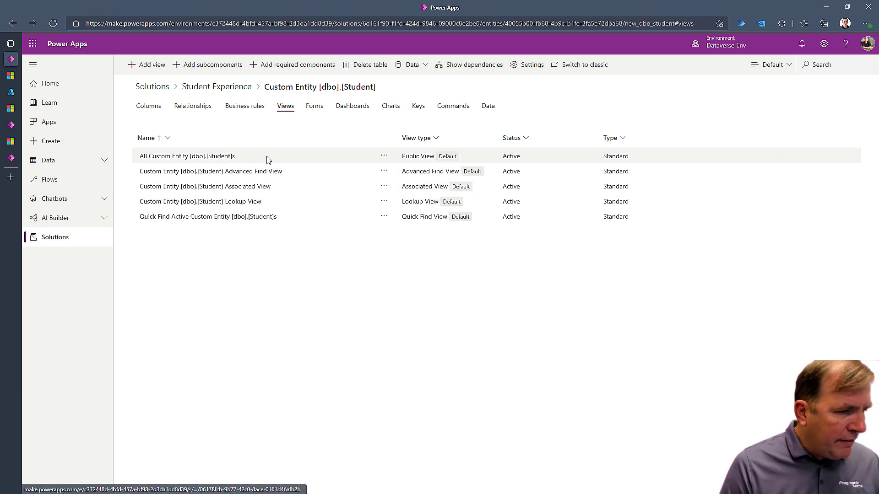
{"action": "left_click", "coordinate": [218, 158]}
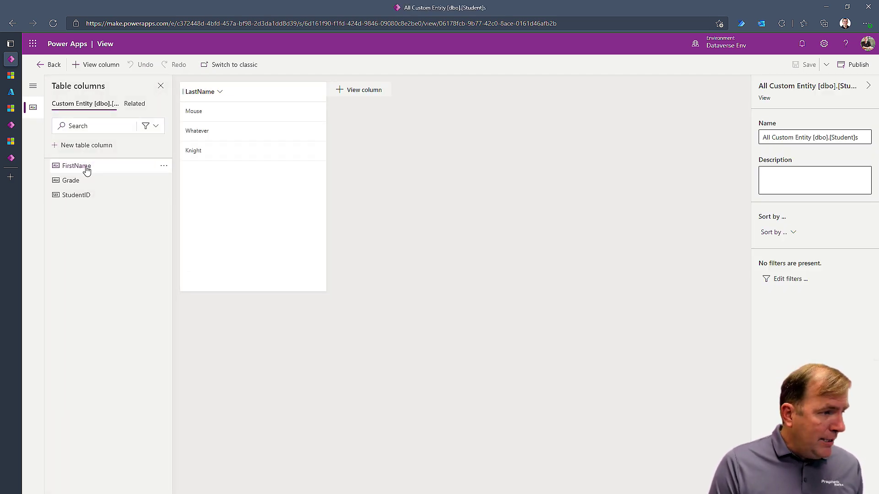
{"action": "left_click", "coordinate": [87, 170]}
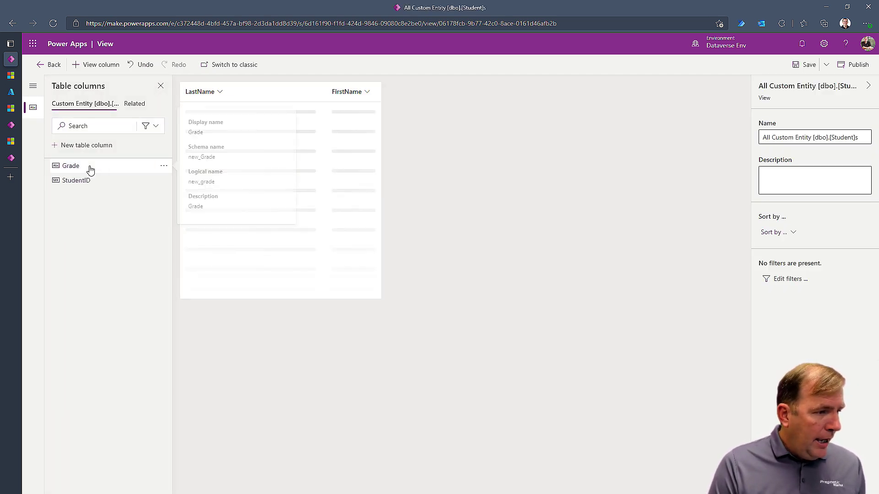
{"action": "left_click", "coordinate": [89, 168]}
{"action": "left_click", "coordinate": [89, 166]}
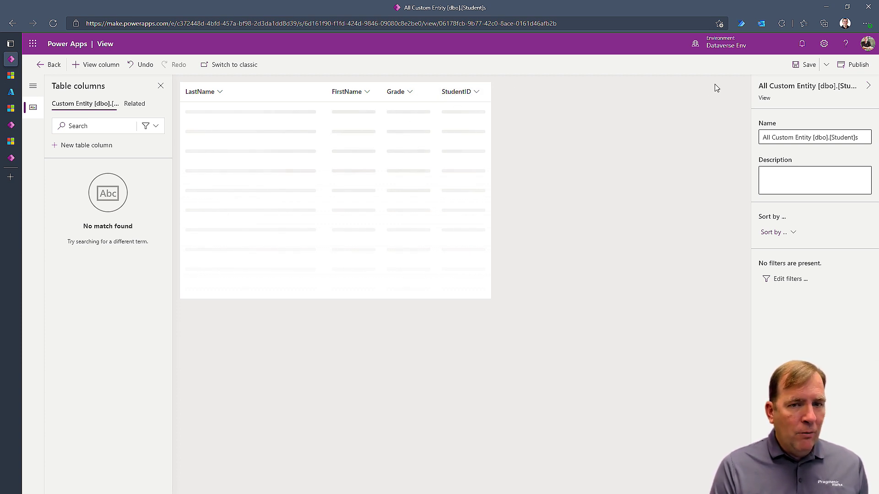
{"action": "left_click", "coordinate": [806, 65]}
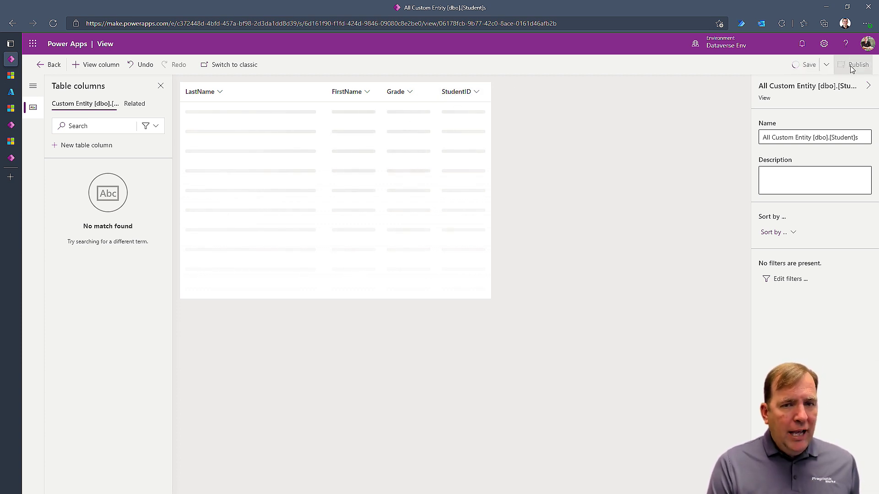
{"action": "left_click", "coordinate": [851, 68]}
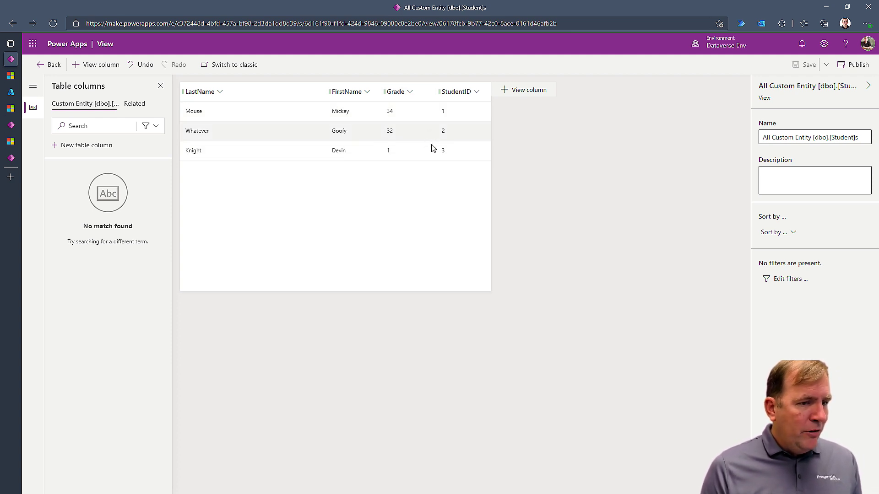
Remove the StudentID column from the All Custom Entity [dbo].[Student]s view, and save and publish the change
{"action": "left_click", "coordinate": [463, 95]}
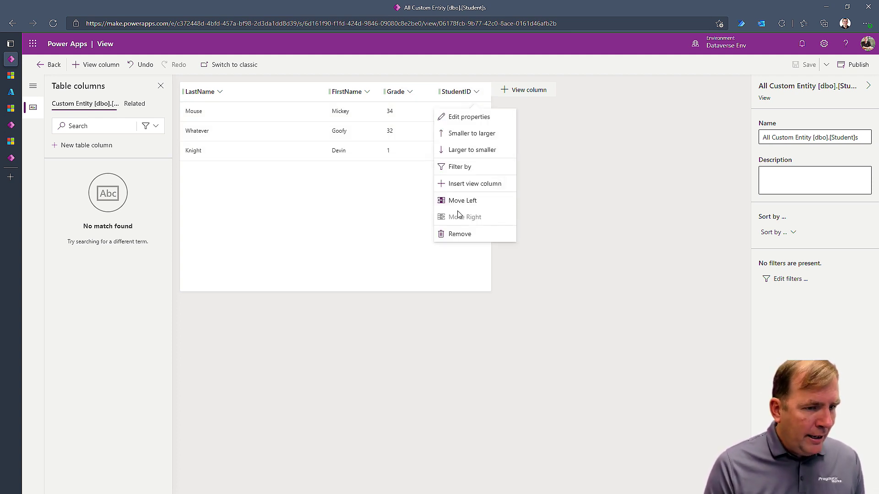
{"action": "left_click", "coordinate": [459, 233]}
{"action": "left_click", "coordinate": [806, 64]}
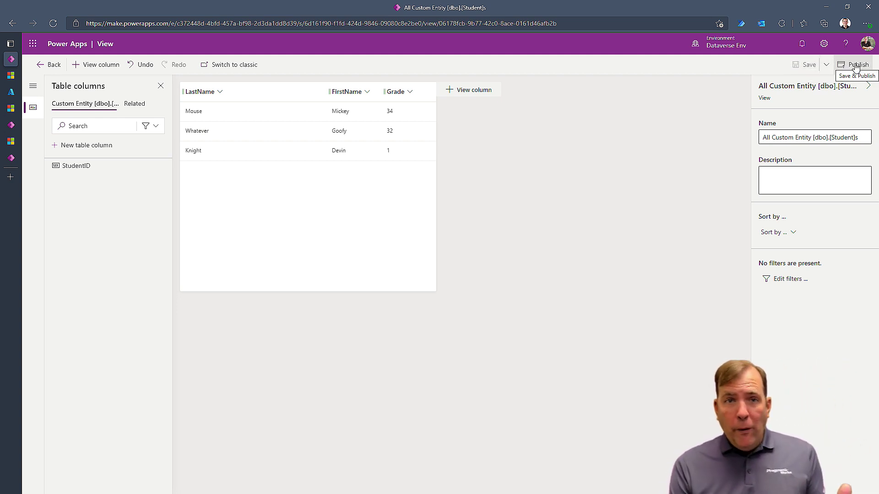
{"action": "left_click", "coordinate": [856, 66]}
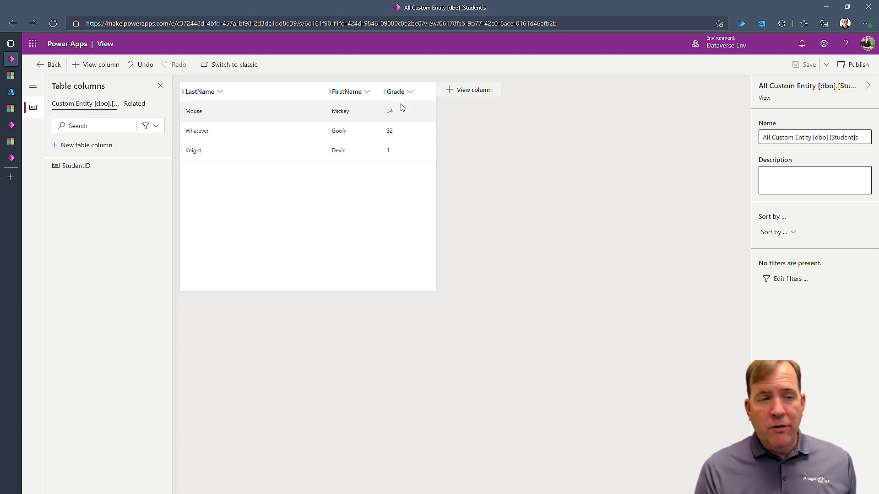
Add the FirstName, Grade and LastName columns to the Custom Entity [dbo].[Student] table's Main form, and save and publish it
{"action": "left_click", "coordinate": [49, 65]}
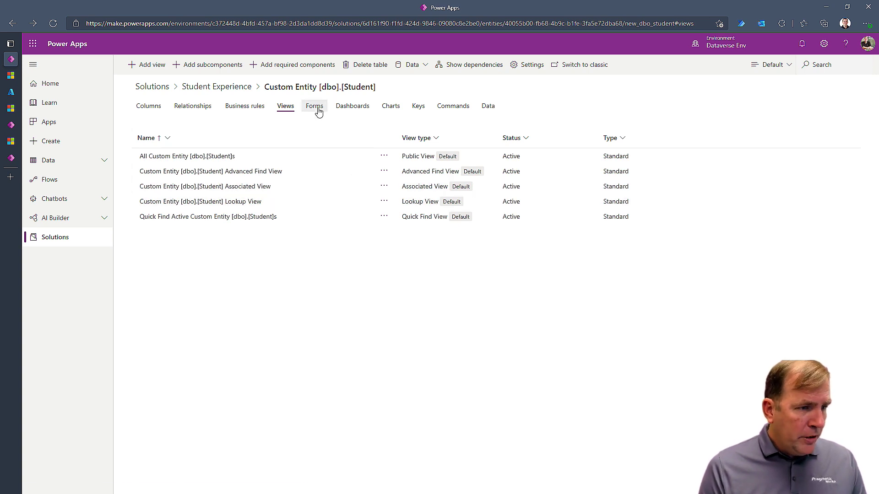
{"action": "left_click", "coordinate": [316, 108]}
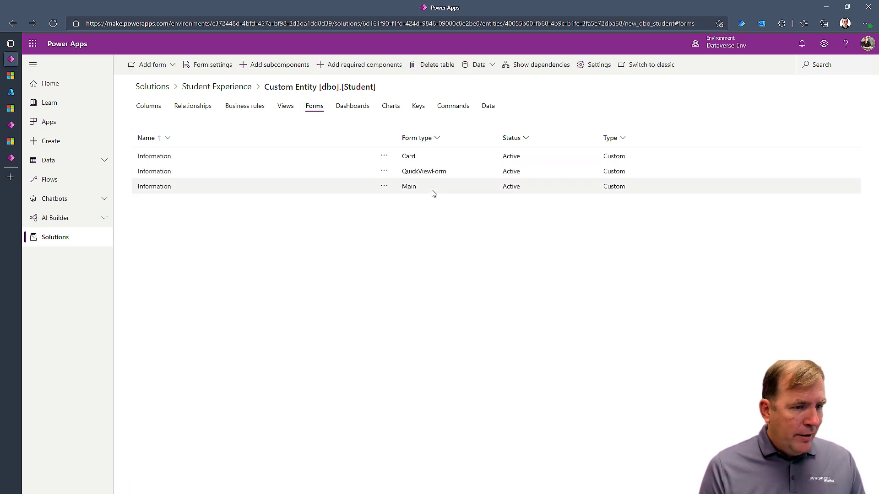
{"action": "left_click", "coordinate": [163, 187]}
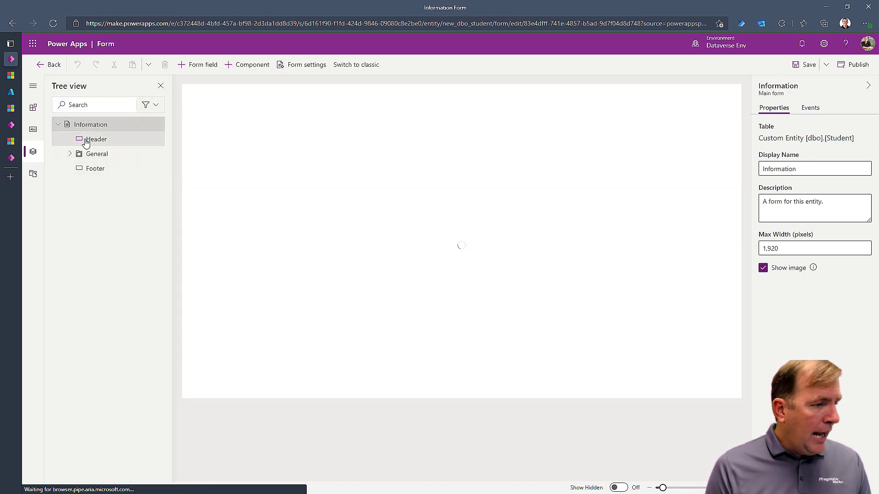
{"action": "left_click", "coordinate": [31, 131]}
{"action": "mouse_move", "coordinate": [76, 159]}
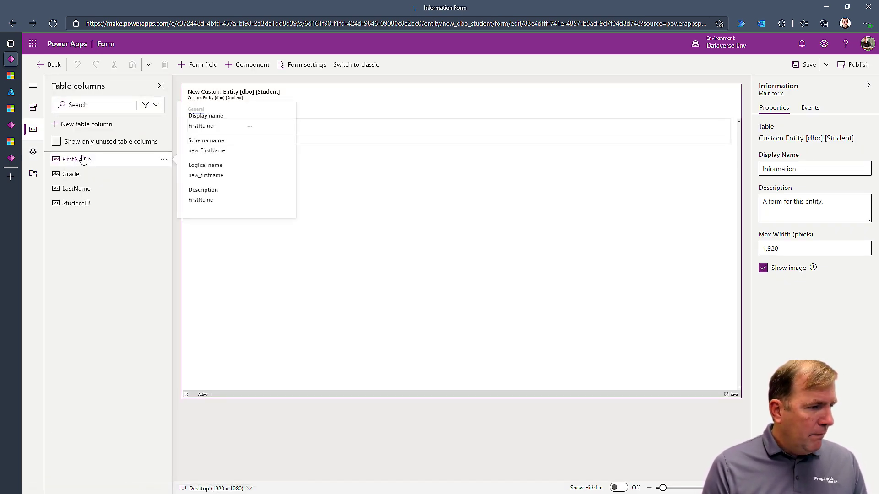
{"action": "left_click", "coordinate": [83, 159]}
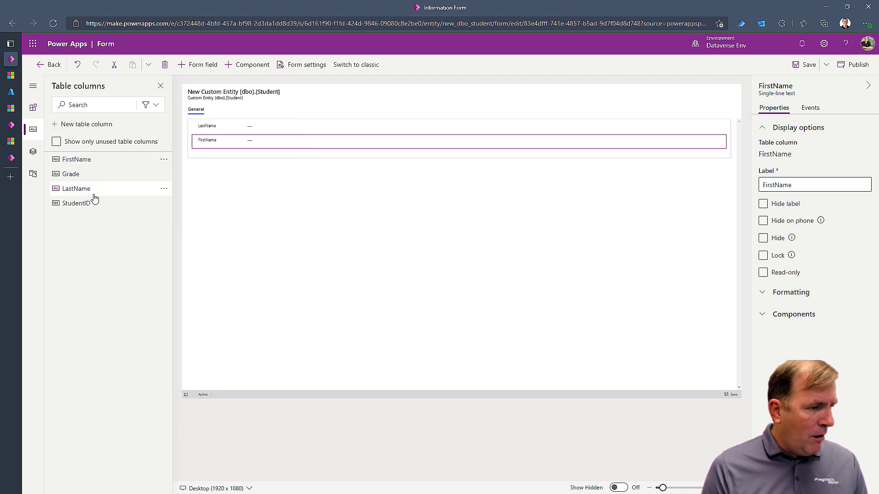
{"action": "left_click", "coordinate": [56, 178]}
{"action": "left_click", "coordinate": [72, 188]}
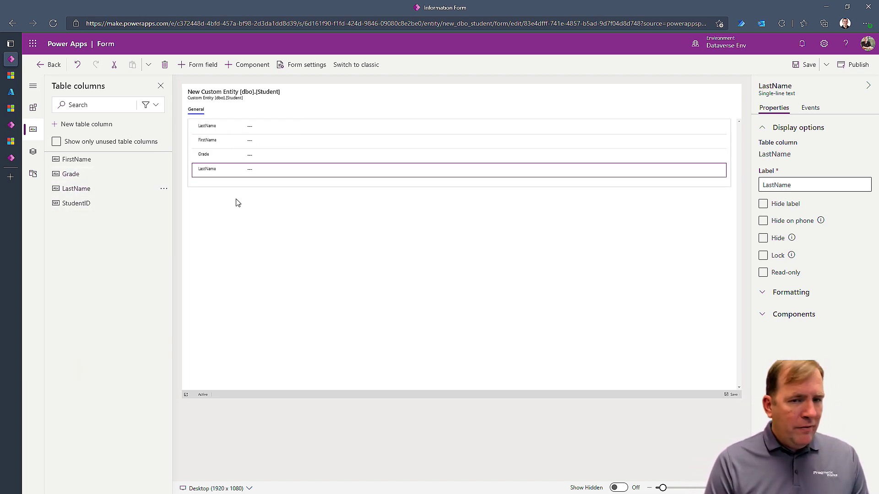
{"action": "left_click", "coordinate": [806, 64]}
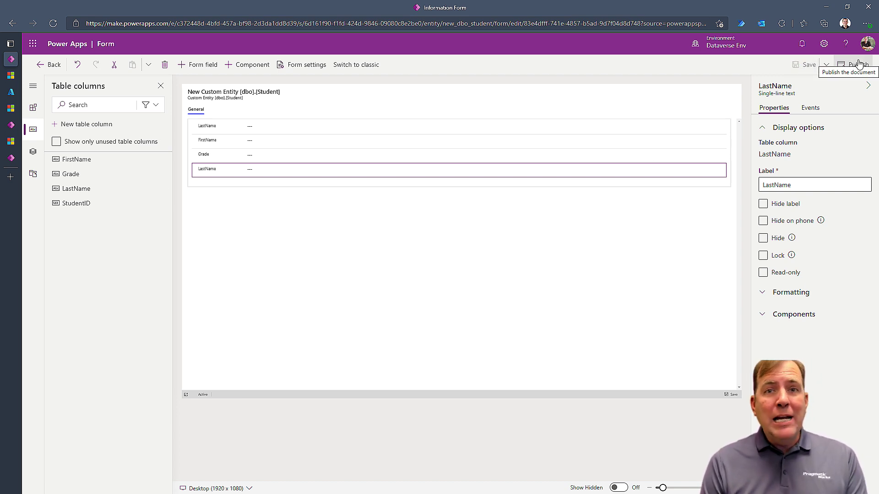
{"action": "left_click", "coordinate": [858, 65]}
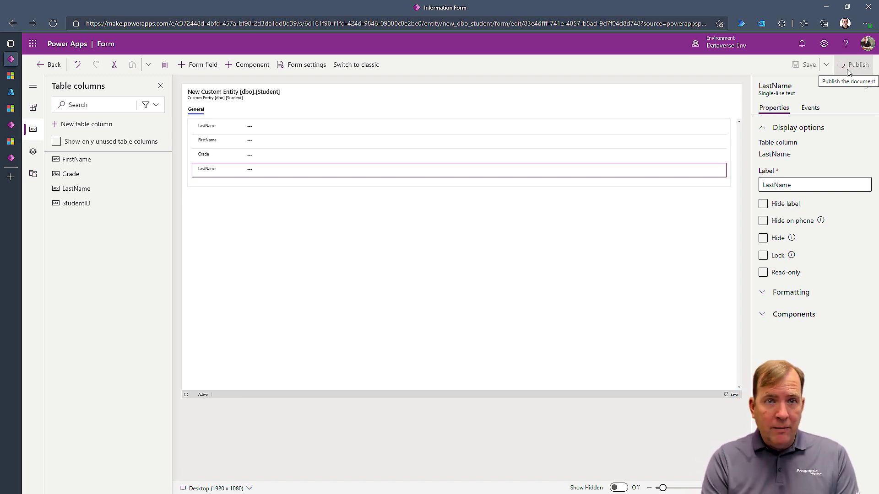
{"action": "left_click", "coordinate": [49, 65]}
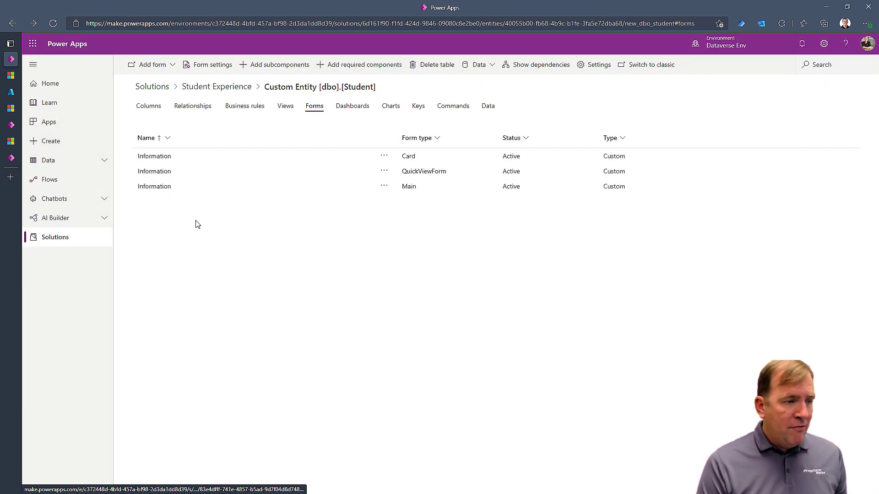
Create a blank model-driven app named Youtube in the Student Experience solution using the modern app designer
{"action": "left_click", "coordinate": [192, 87]}
{"action": "left_click", "coordinate": [163, 65]}
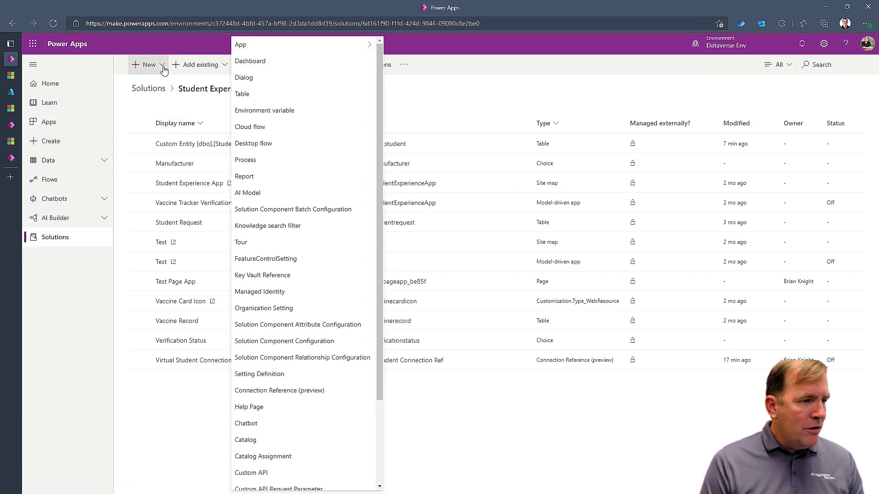
{"action": "mouse_move", "coordinate": [242, 45]}
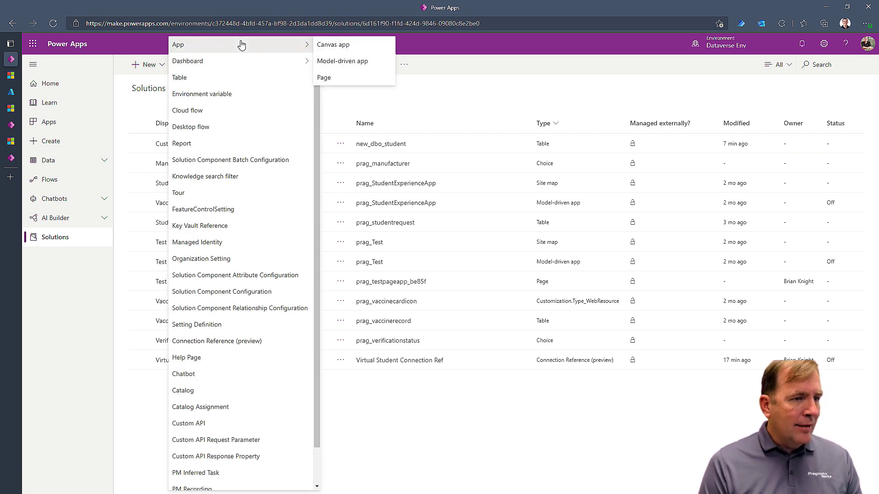
{"action": "left_click", "coordinate": [371, 65]}
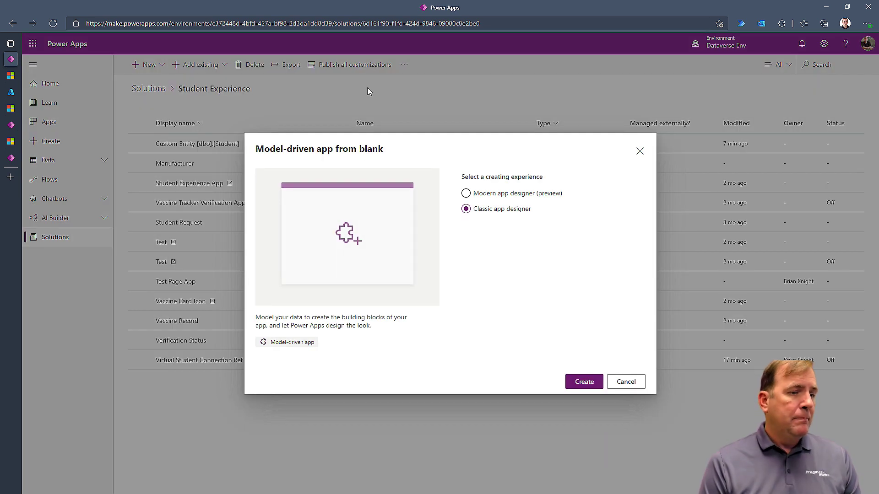
{"action": "left_click", "coordinate": [476, 194]}
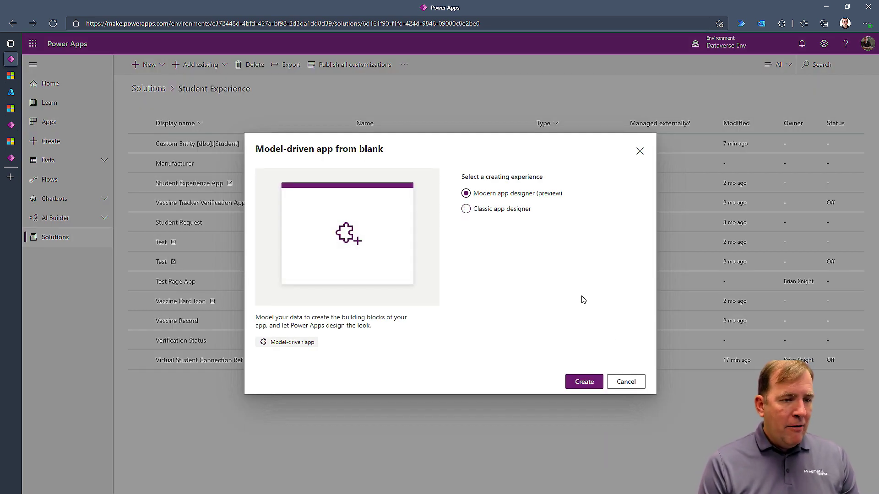
{"action": "left_click", "coordinate": [578, 386]}
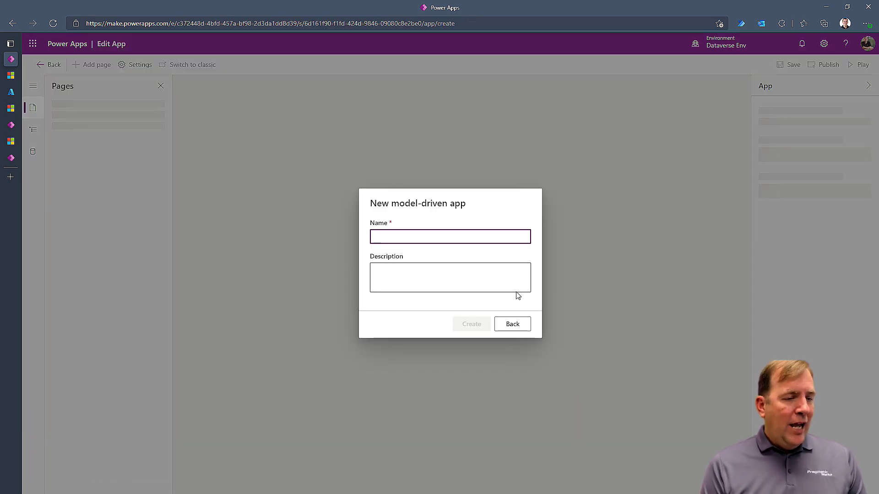
{"action": "left_click", "coordinate": [461, 243]}
{"action": "type", "text": "Youtube"}
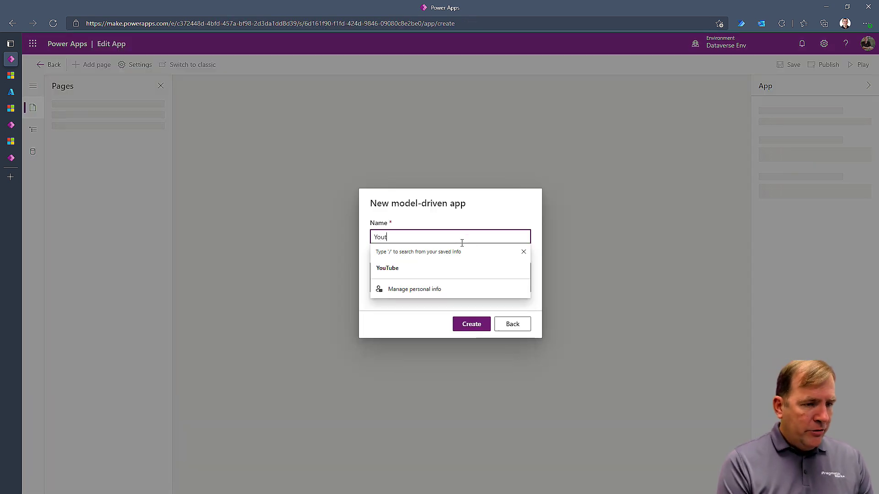
{"action": "left_click", "coordinate": [463, 327]}
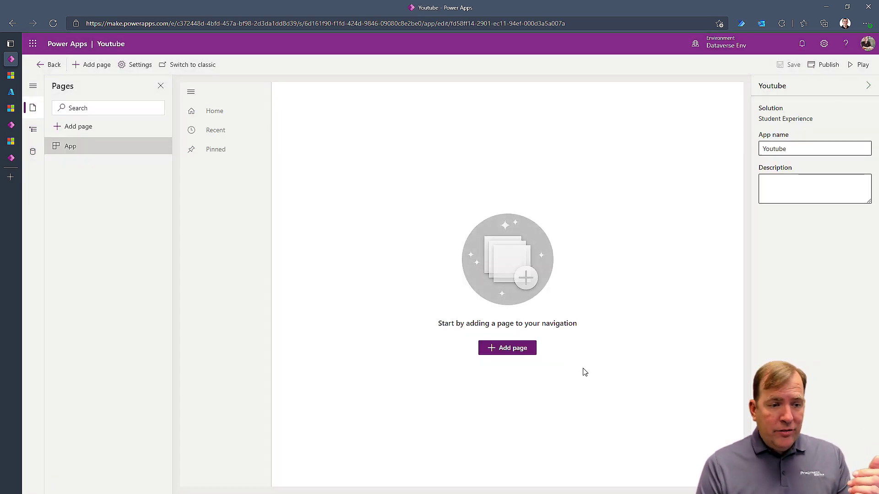
Add table-based view and form pages for Custom Entity [dbo].[Student] and Student Request to the app, shown in navigation
{"action": "left_click", "coordinate": [508, 349]}
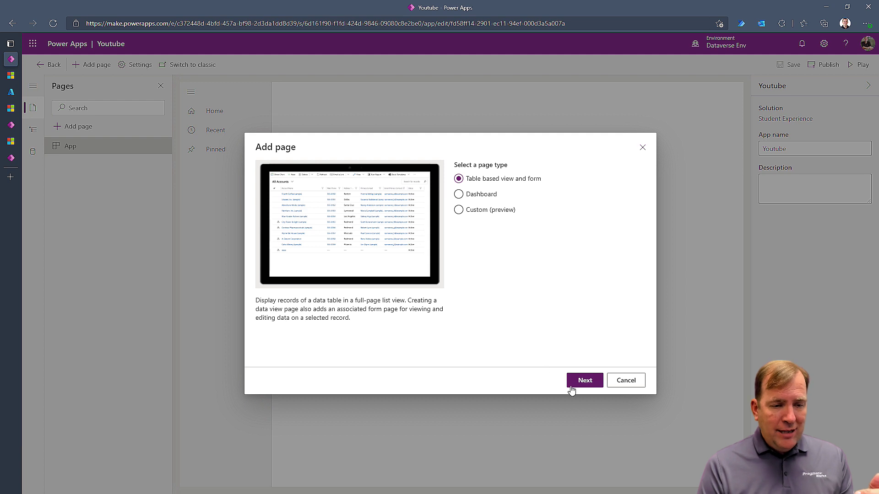
{"action": "left_click", "coordinate": [626, 380]}
{"action": "left_click", "coordinate": [508, 348]}
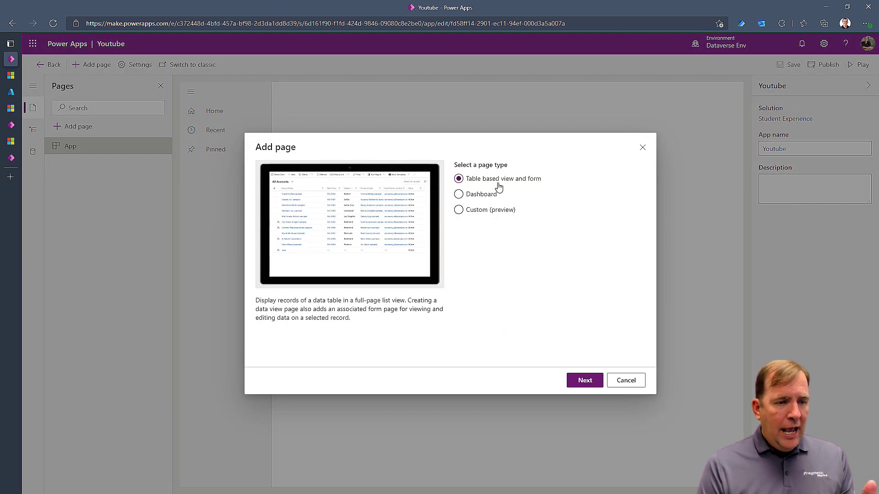
{"action": "left_click", "coordinate": [581, 379]}
{"action": "left_click", "coordinate": [498, 205]}
{"action": "left_click", "coordinate": [498, 179]}
{"action": "type", "text": "student"}
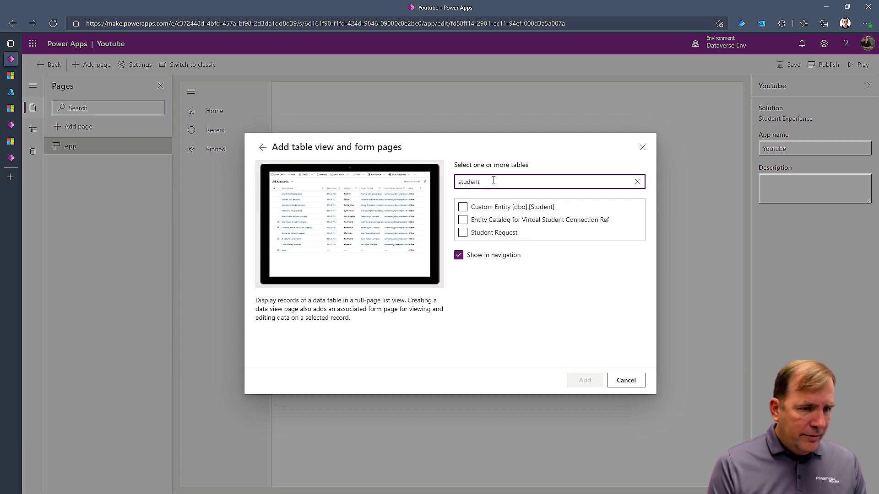
{"action": "left_click", "coordinate": [481, 209]}
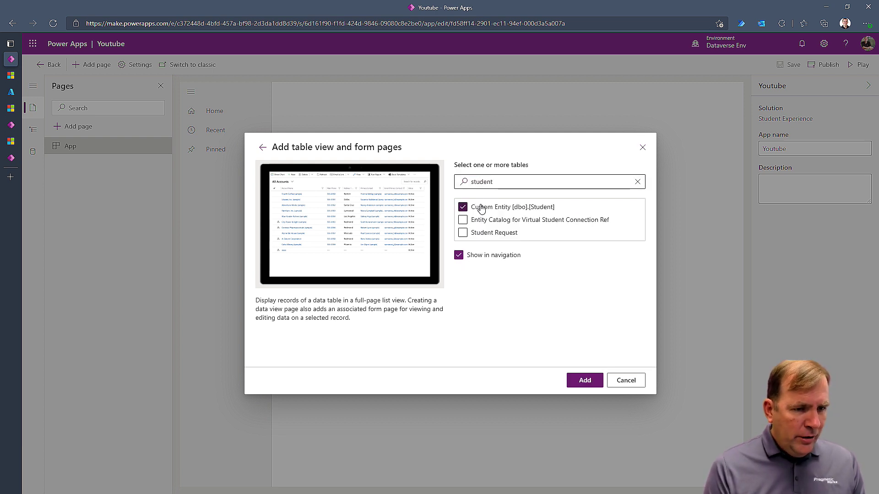
{"action": "left_click_drag", "start_coordinate": [520, 182], "coordinate": [457, 182]}
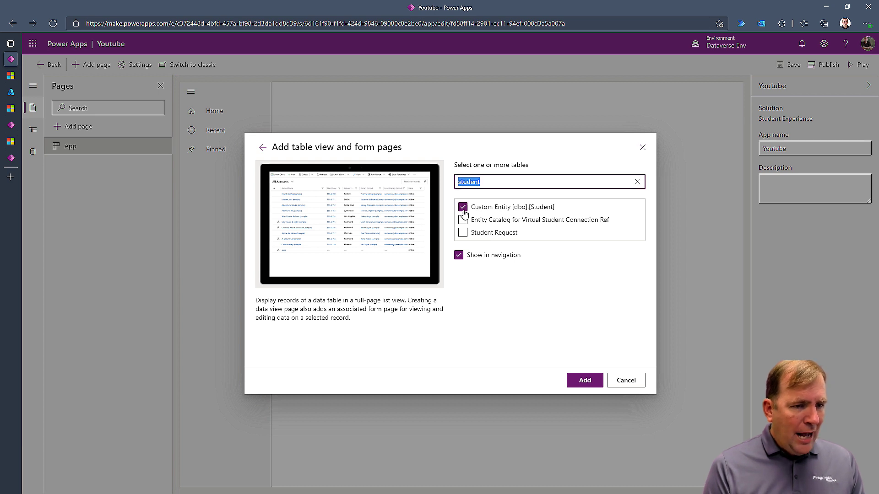
{"action": "left_click", "coordinate": [463, 233]}
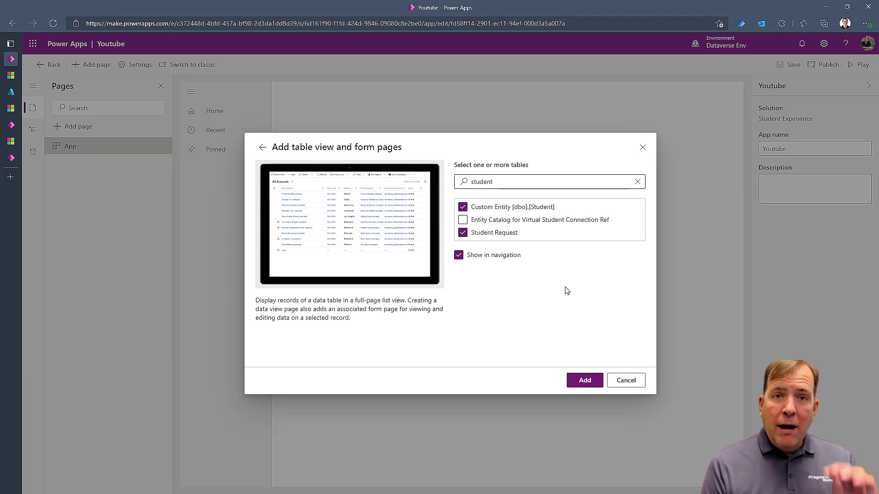
{"action": "left_click", "coordinate": [581, 381]}
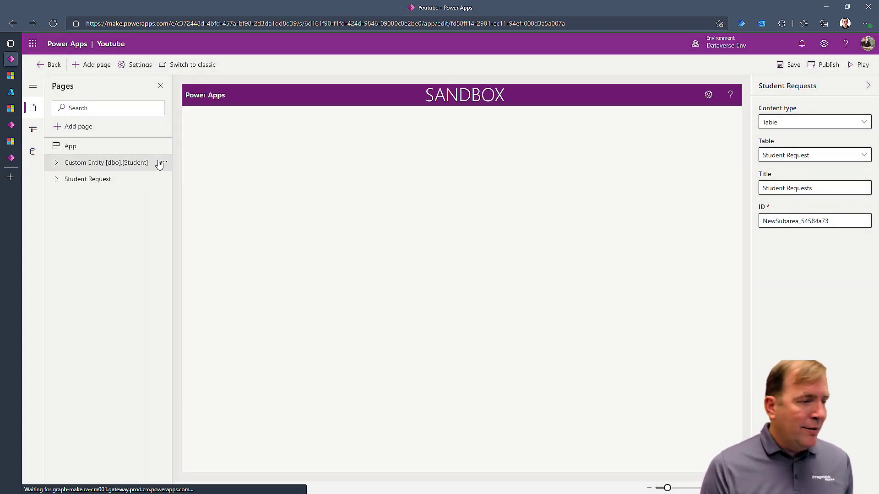
Set the title of the Custom Entity [dbo].[Student]s navigation item to Students, and select the Student Requests item
{"action": "left_click", "coordinate": [159, 163]}
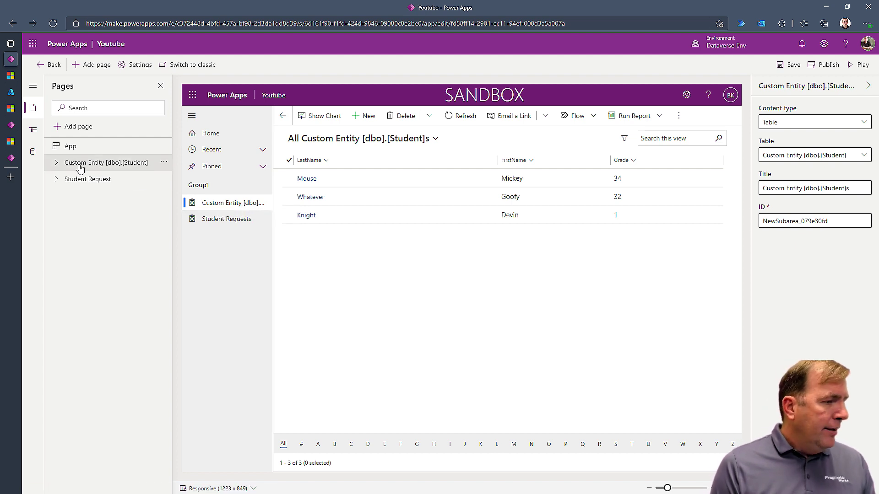
{"action": "left_click", "coordinate": [225, 209]}
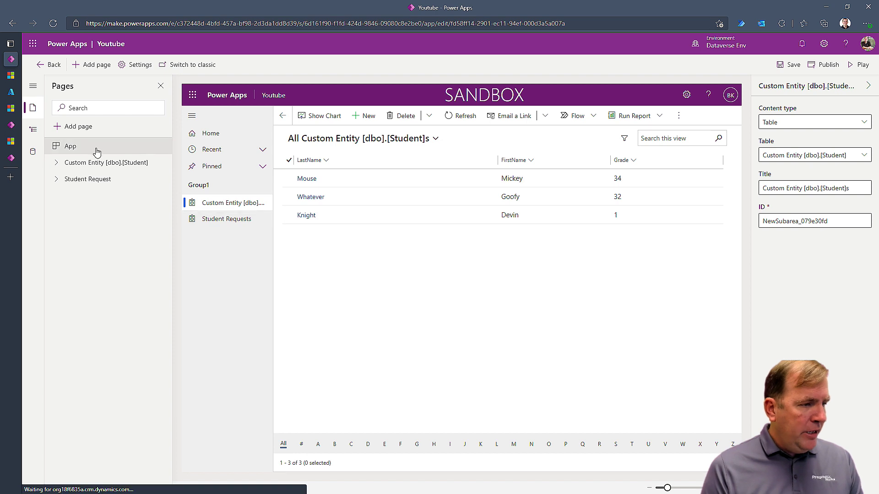
{"action": "left_click", "coordinate": [34, 129]}
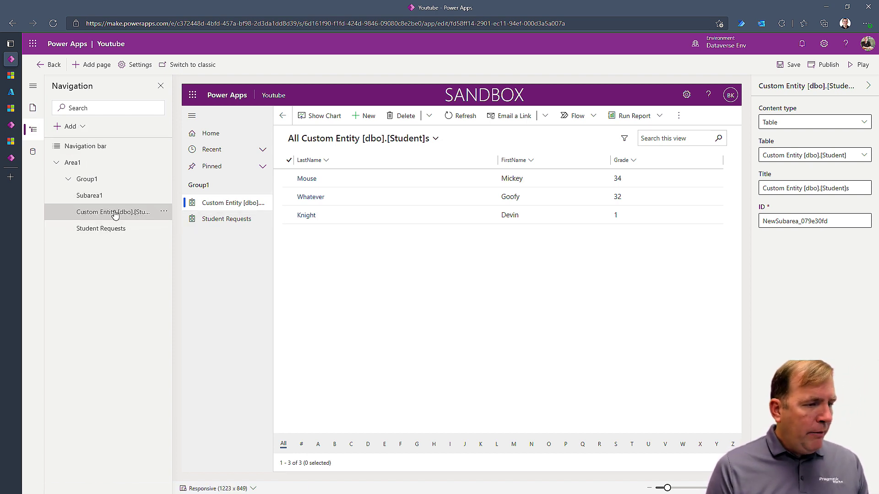
{"action": "left_click", "coordinate": [209, 224]}
{"action": "left_click", "coordinate": [210, 205]}
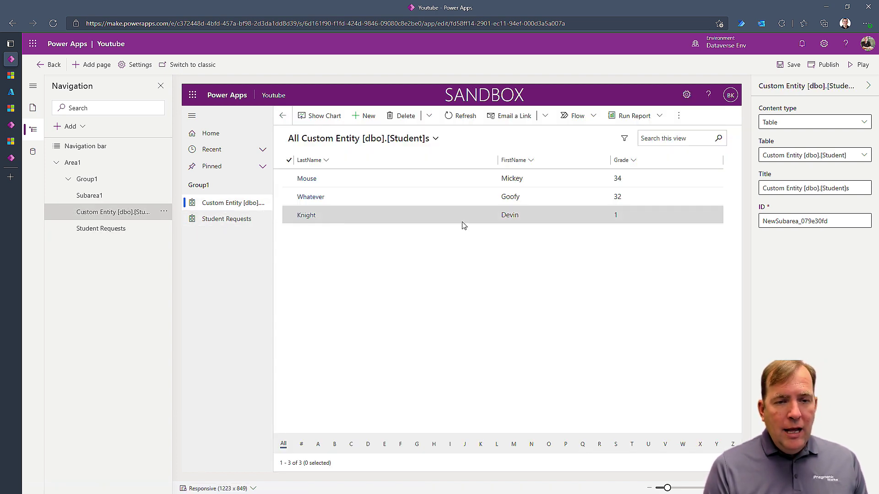
{"action": "left_click", "coordinate": [808, 188]}
{"action": "left_click_drag", "start_coordinate": [823, 187], "coordinate": [643, 169]}
{"action": "key", "text": "BackSpace"}
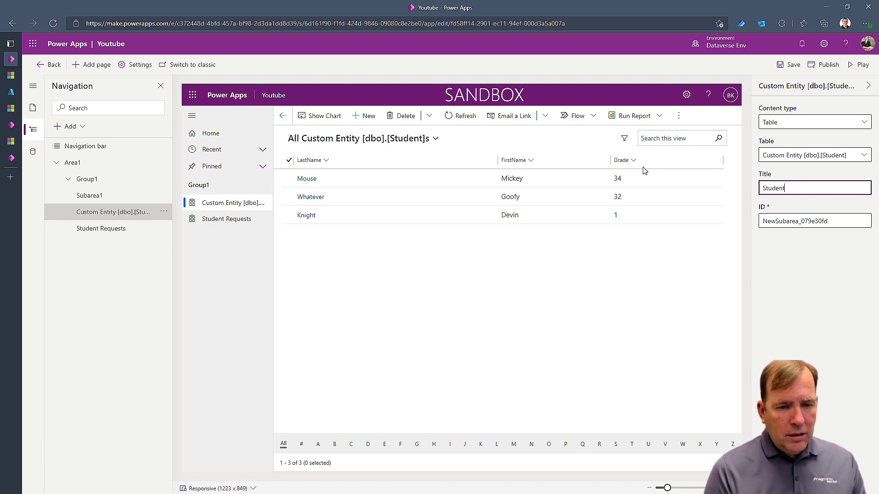
{"action": "type", "text": "s"}
{"action": "left_click", "coordinate": [832, 271]}
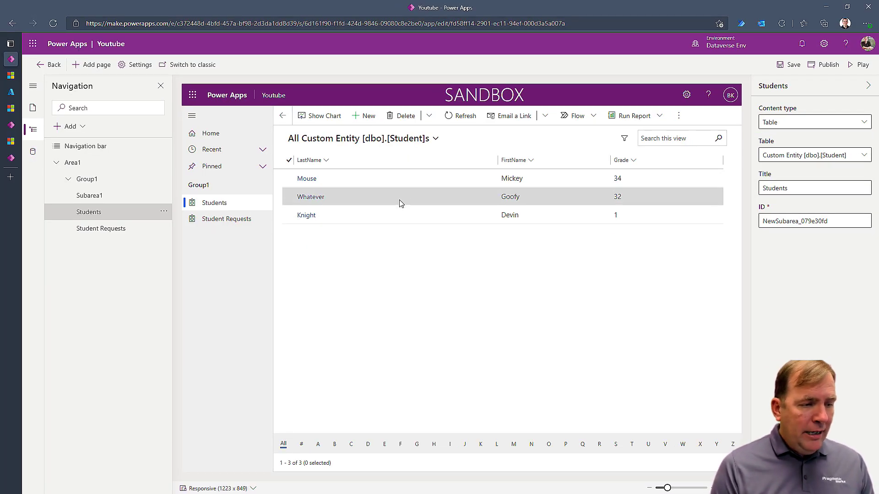
{"action": "left_click", "coordinate": [221, 223]}
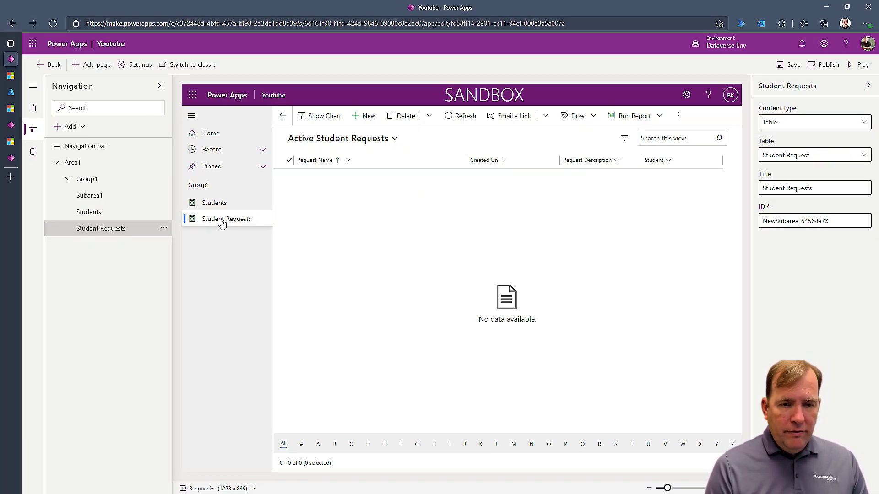
{"action": "left_click", "coordinate": [773, 155]}
{"action": "type", "text": "Recurring Appointment"}
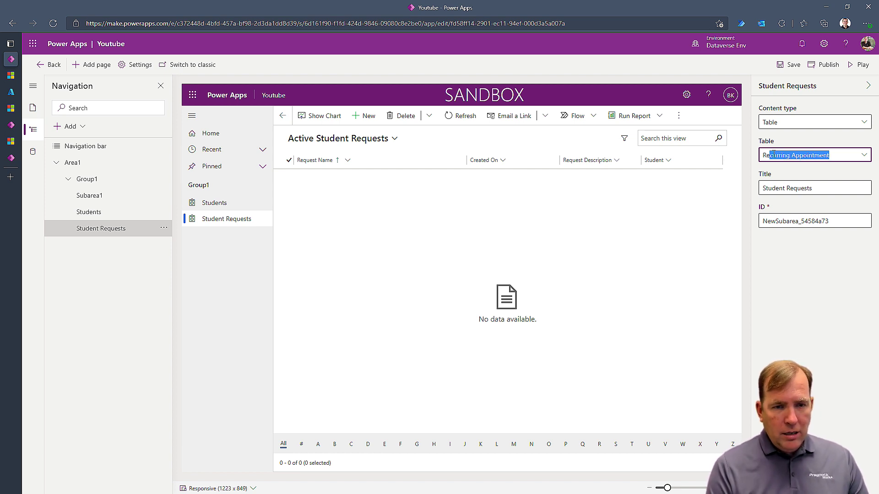
{"action": "left_click", "coordinate": [864, 155]}
{"action": "type", "text": "St"}
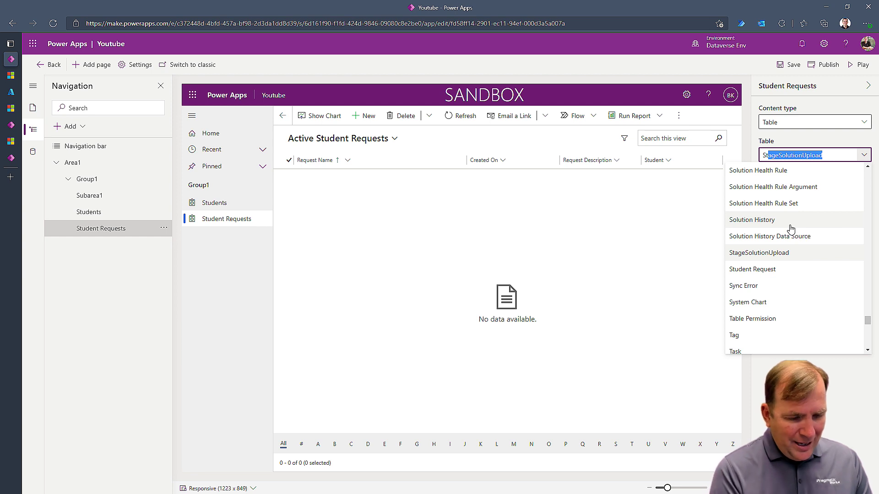
{"action": "type", "text": "URL History"}
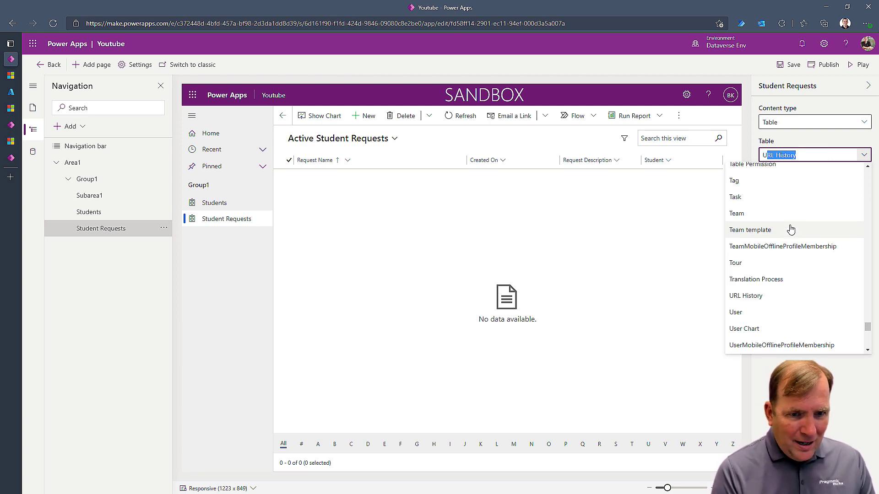
{"action": "scroll", "coordinate": [767, 253], "scroll_direction": "down", "scroll_amount": 5}
{"action": "key", "text": "Escape"}
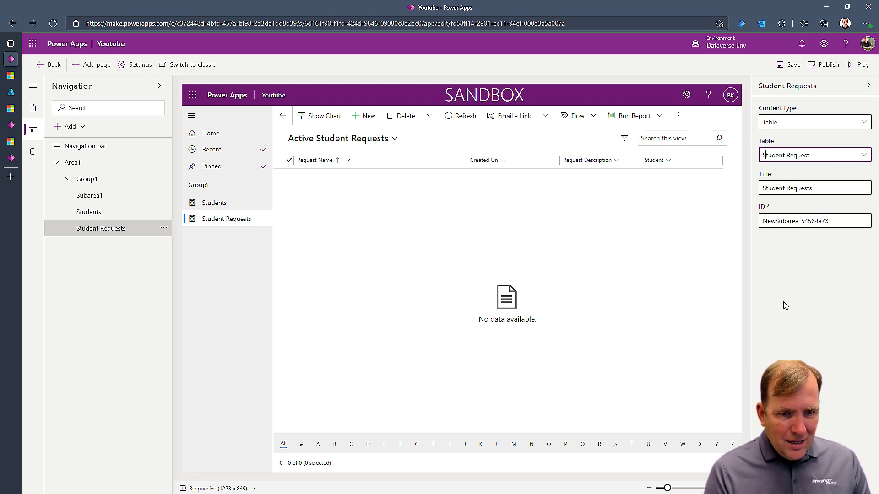
Set the title of the Student Requests navigation item to Requests
{"action": "left_click", "coordinate": [819, 188]}
{"action": "double_click", "coordinate": [818, 188]}
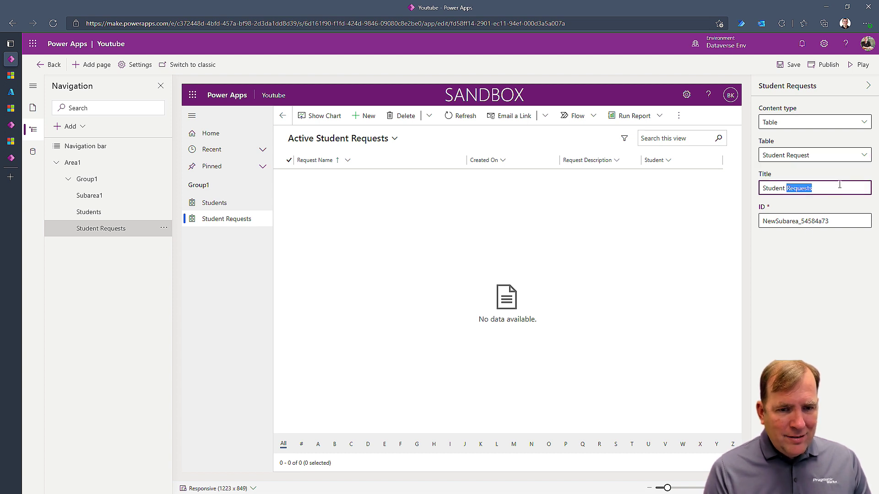
{"action": "left_click_drag", "start_coordinate": [835, 187], "coordinate": [751, 188]}
{"action": "type", "text": "Re"}
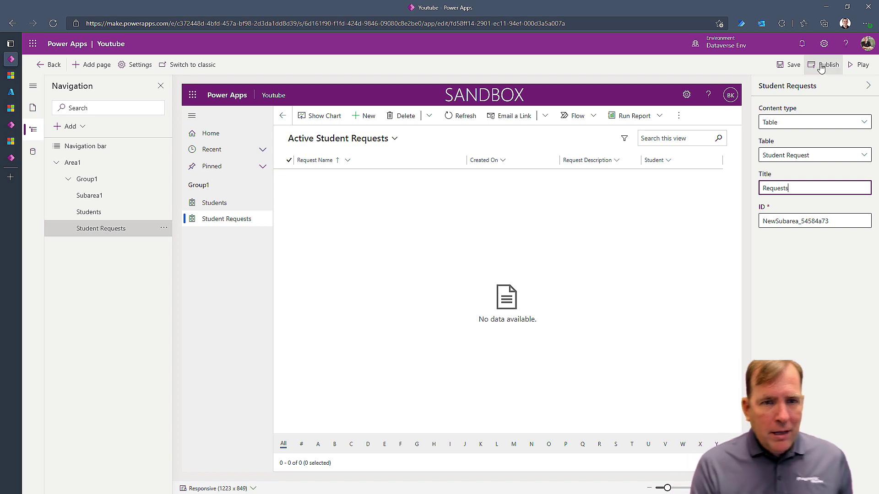
Save and publish the Youtube app, and launch it in play mode
{"action": "left_click", "coordinate": [791, 65]}
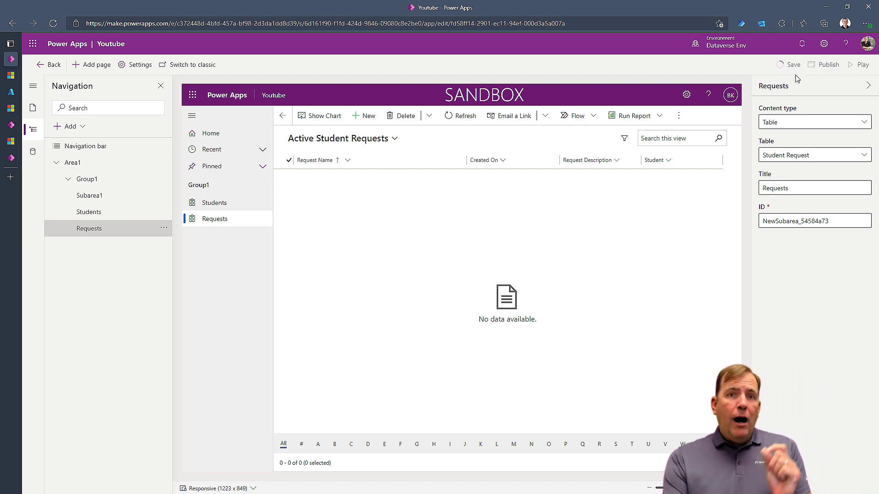
{"action": "left_click", "coordinate": [822, 65]}
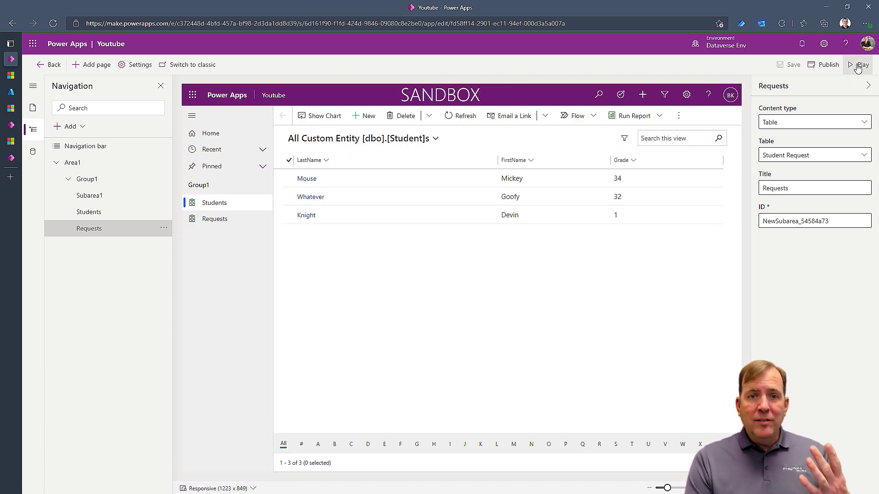
{"action": "left_click", "coordinate": [860, 65]}
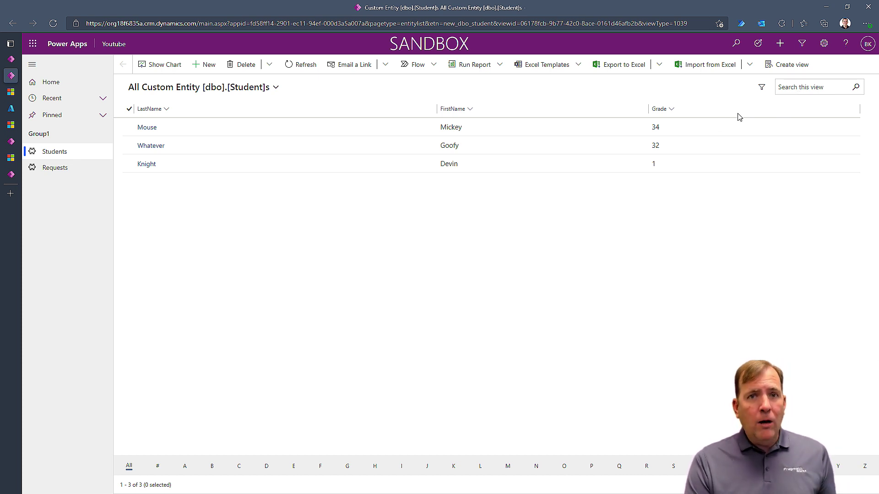
Start a new student record with LastName Ronald and FirstName Mcdonald
{"action": "left_click", "coordinate": [204, 65]}
{"action": "left_click", "coordinate": [251, 132]}
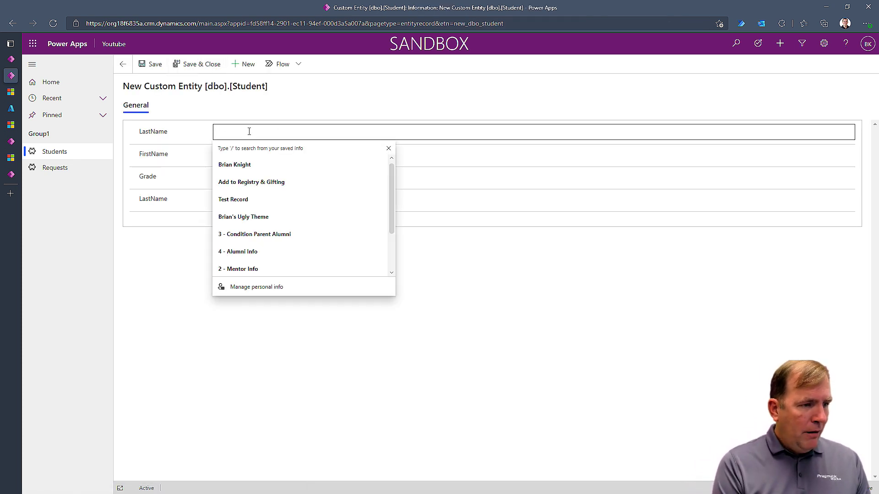
{"action": "type", "text": "Brian"}
{"action": "key", "text": "Tab"}
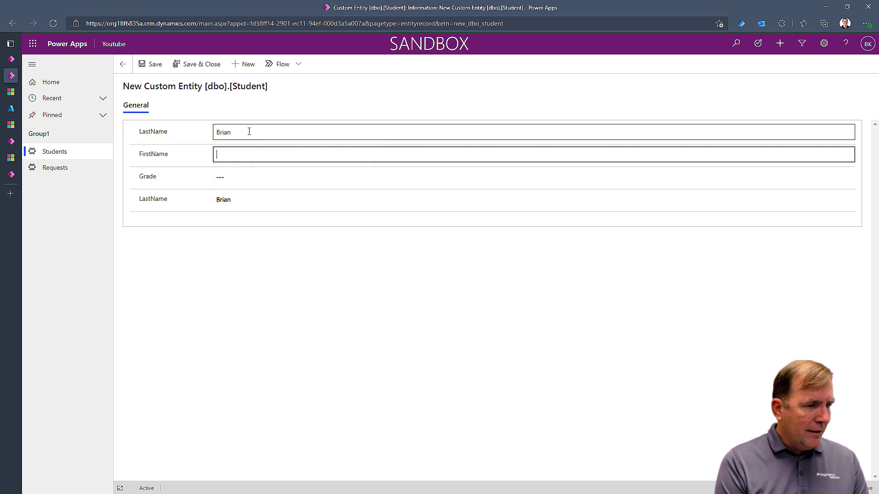
{"action": "type", "text": "Knig"}
{"action": "key", "text": "shift+Tab"}
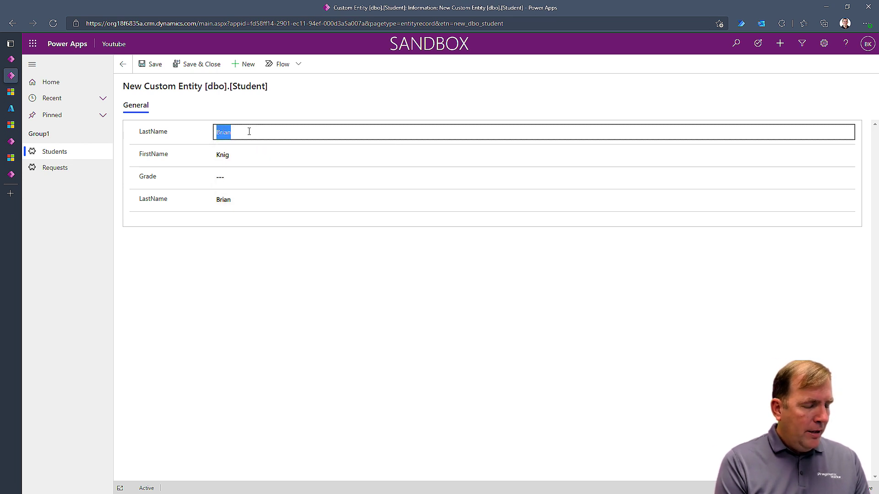
{"action": "type", "text": "Ronald"}
{"action": "key", "text": "Tab"}
{"action": "type", "text": "Mcd"}
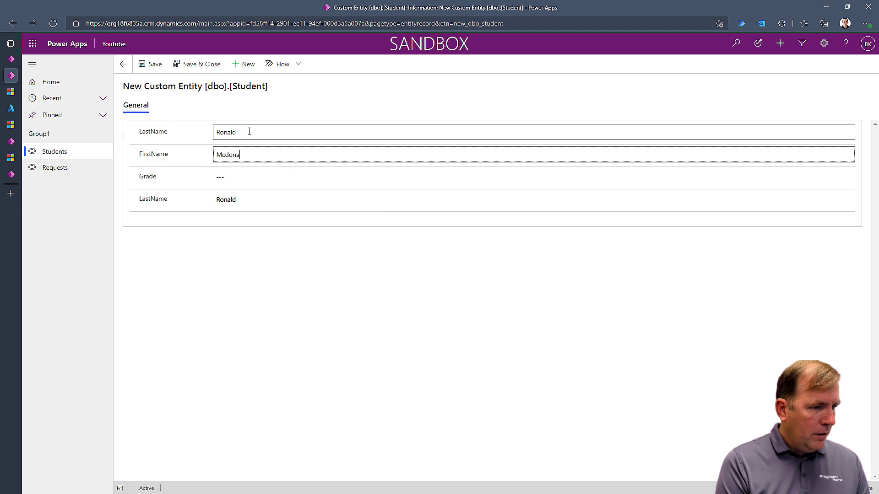
Set the new student's grade to 3 and try to save and close the record, checking any error details
{"action": "left_click", "coordinate": [258, 179]}
{"action": "type", "text": "3"}
{"action": "left_click", "coordinate": [266, 293]}
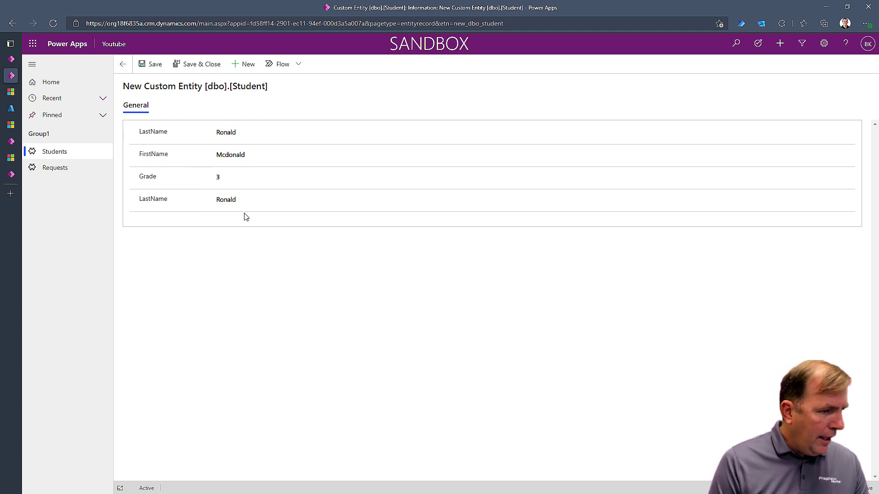
{"action": "left_click", "coordinate": [192, 64]}
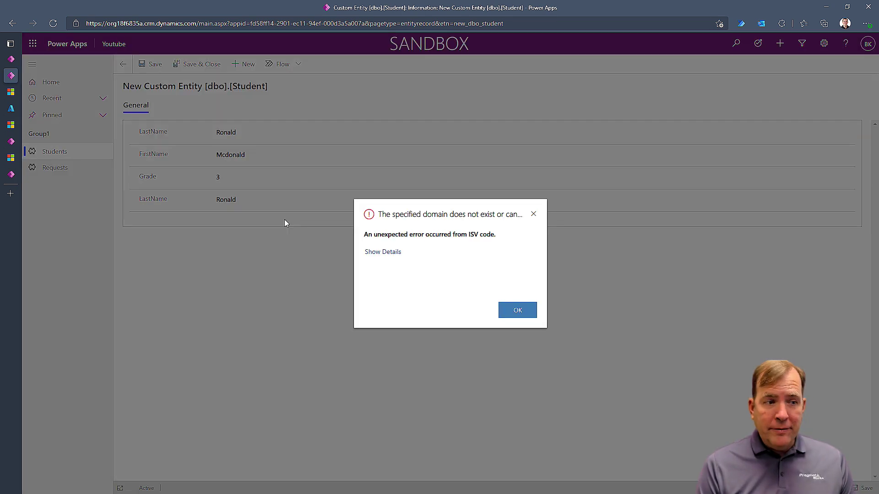
{"action": "left_click", "coordinate": [391, 252]}
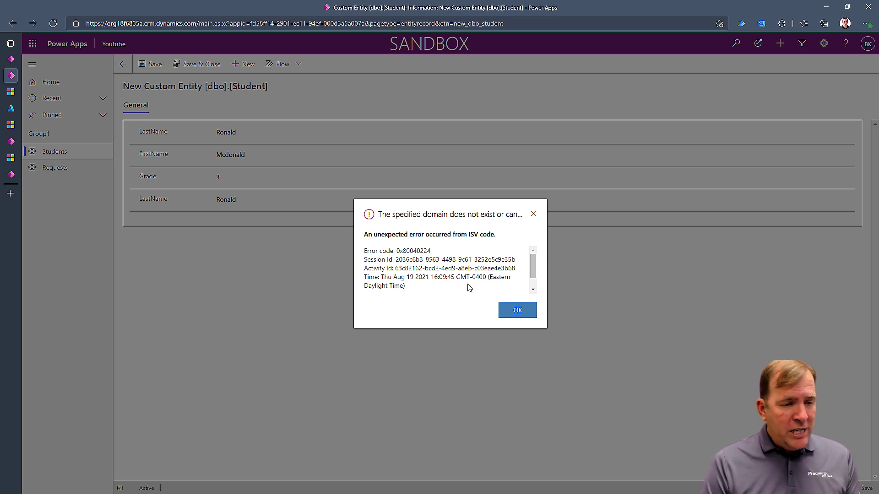
{"action": "left_click", "coordinate": [516, 311]}
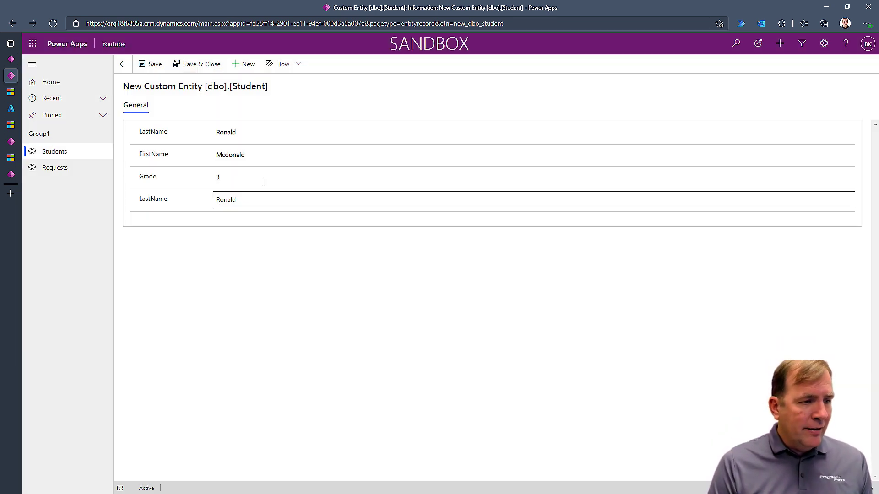
Discard the unsaved student record and refresh the Students list, checking the Requests list too
{"action": "left_click", "coordinate": [61, 152]}
{"action": "left_click", "coordinate": [506, 310]}
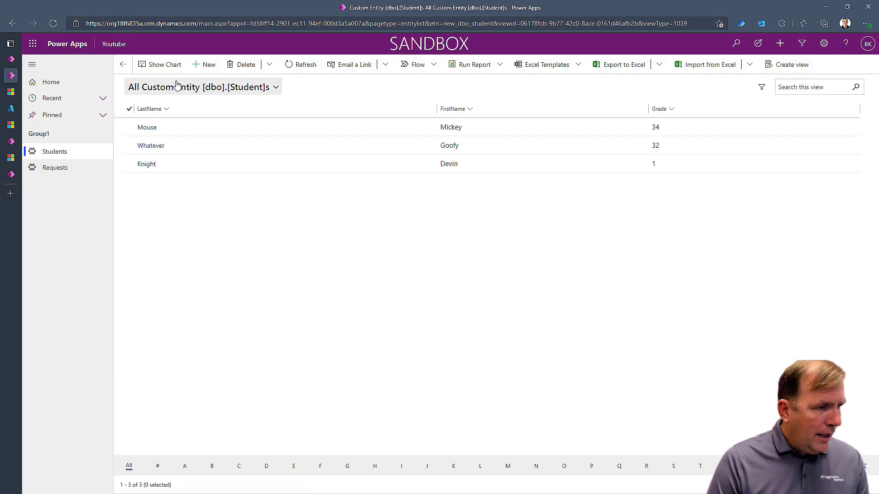
{"action": "left_click", "coordinate": [289, 69]}
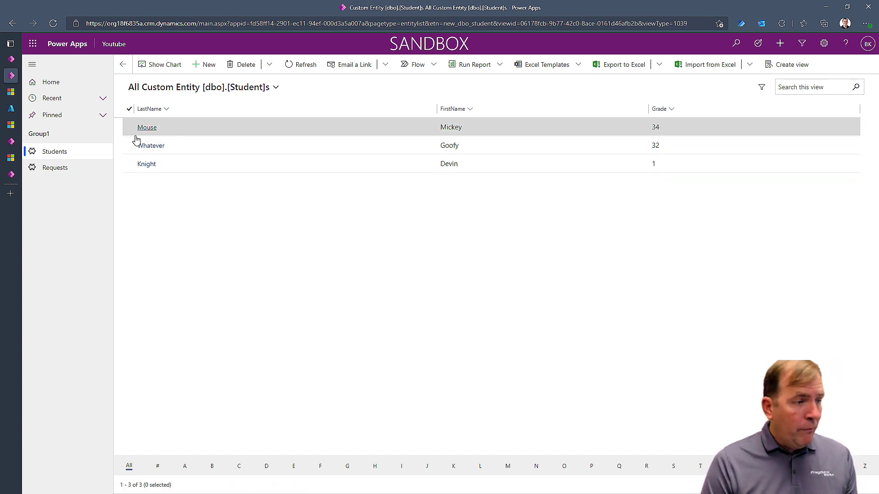
{"action": "left_click", "coordinate": [51, 153]}
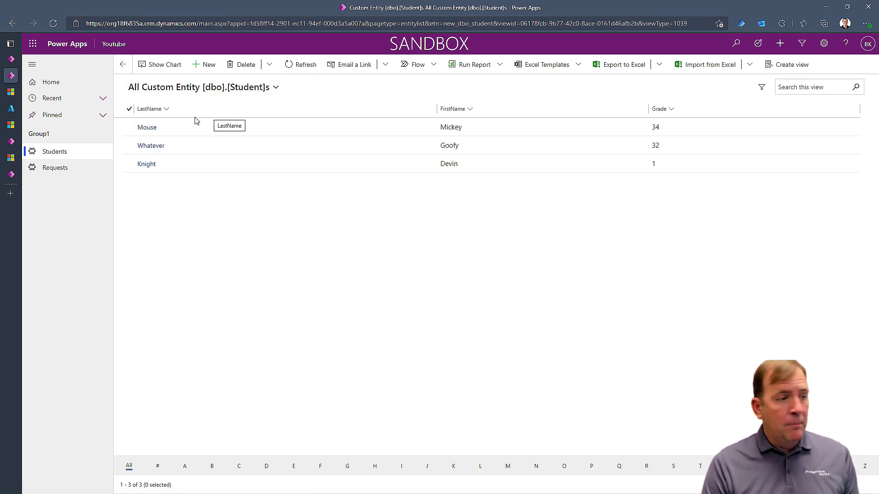
{"action": "left_click", "coordinate": [68, 169]}
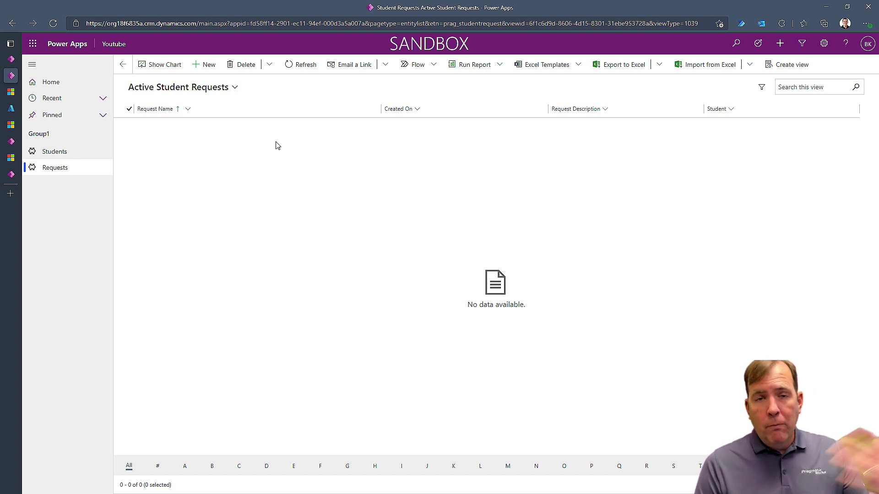
Delete the student with grade 1 from the Students list
{"action": "left_click", "coordinate": [69, 151]}
{"action": "left_click", "coordinate": [130, 167]}
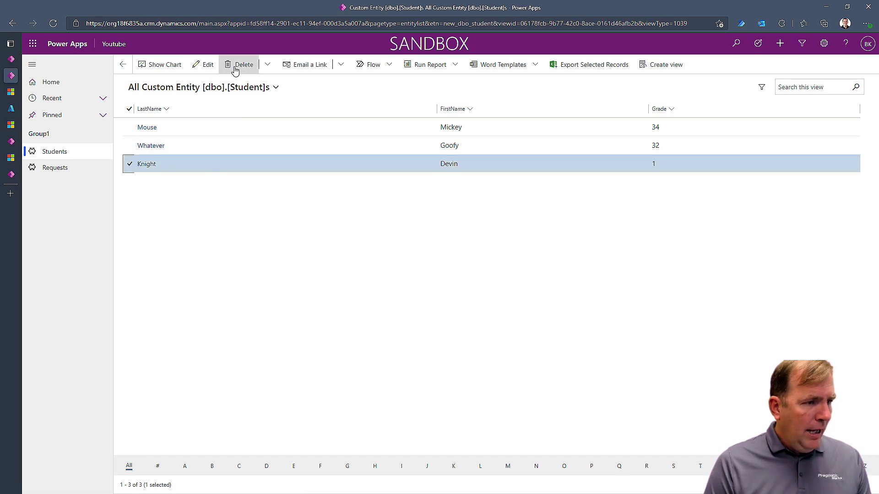
{"action": "left_click", "coordinate": [233, 65]}
{"action": "left_click", "coordinate": [472, 311]}
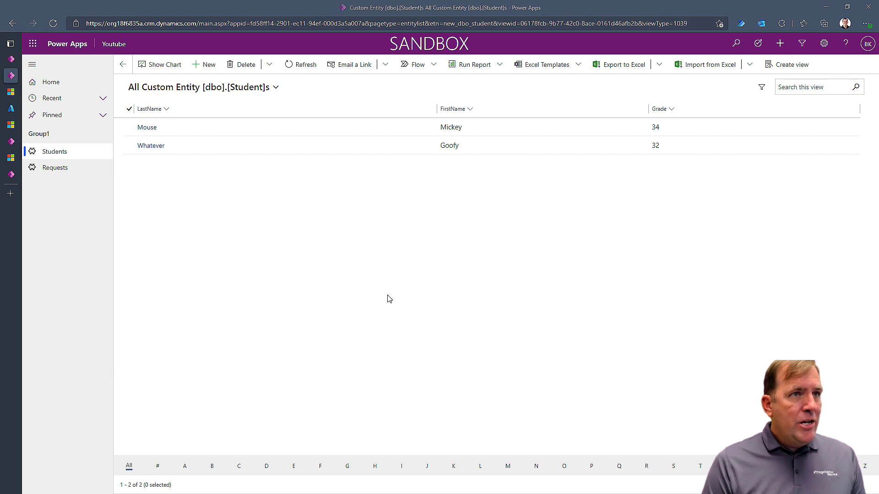
Switch to SQL Server Management Studio and select the top 1000 rows of dbo.Student to check its records
{"action": "key", "text": "alt+Tab"}
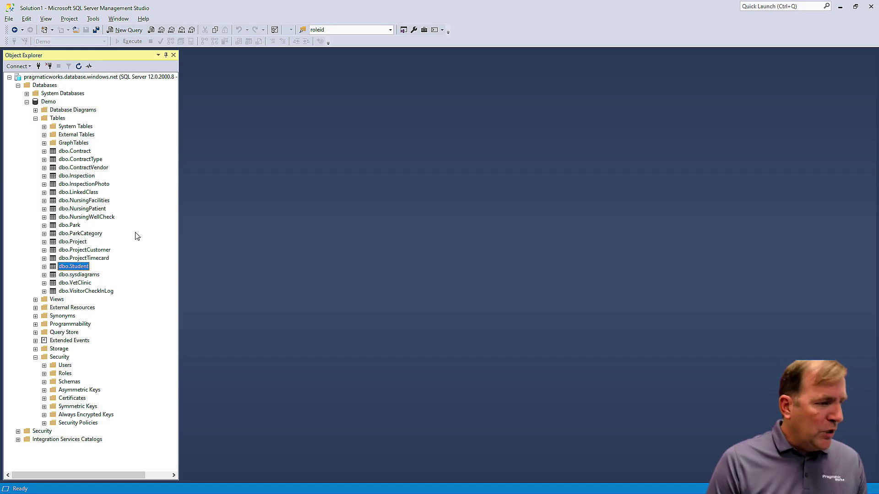
{"action": "right_click", "coordinate": [81, 267]}
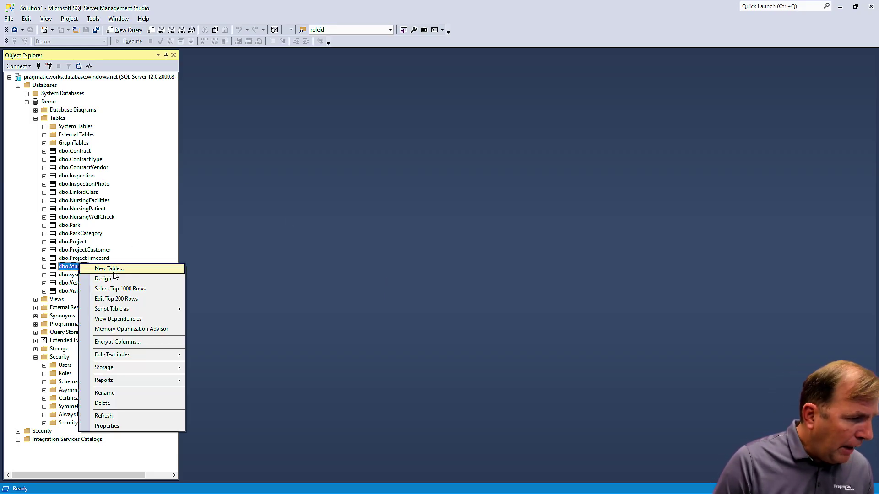
{"action": "left_click", "coordinate": [132, 287]}
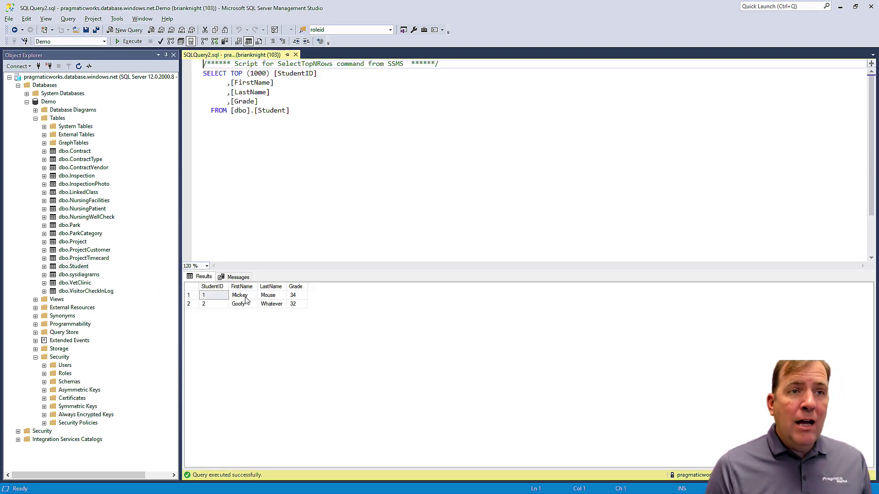
Switch back to the Youtube app in Power Apps, set the Mouse student's LastName to Minnie, and save and close the record
{"action": "key", "text": "alt+Tab"}
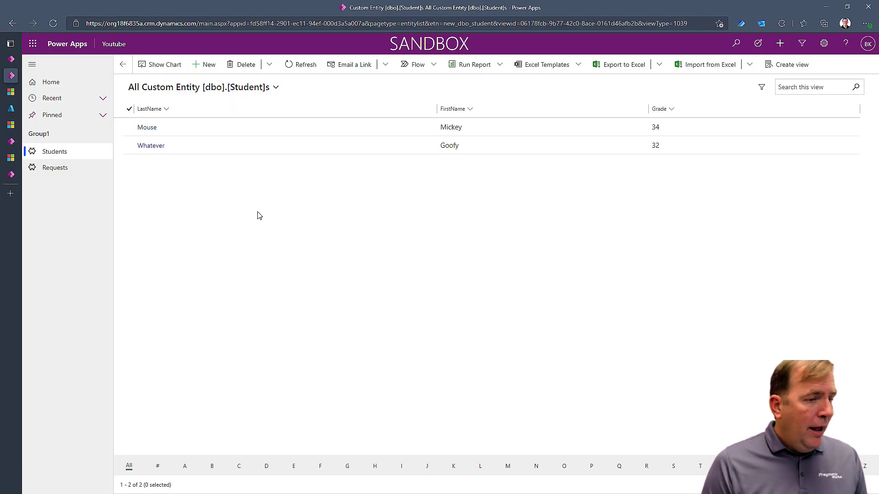
{"action": "left_click", "coordinate": [147, 129]}
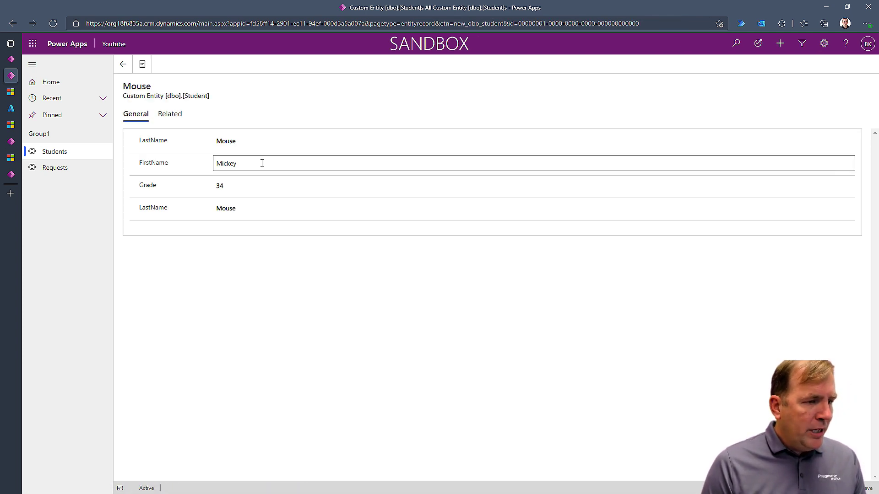
{"action": "left_click", "coordinate": [248, 143]}
{"action": "left_click_drag", "start_coordinate": [248, 142], "coordinate": [190, 141]}
{"action": "type", "text": "Minnie"}
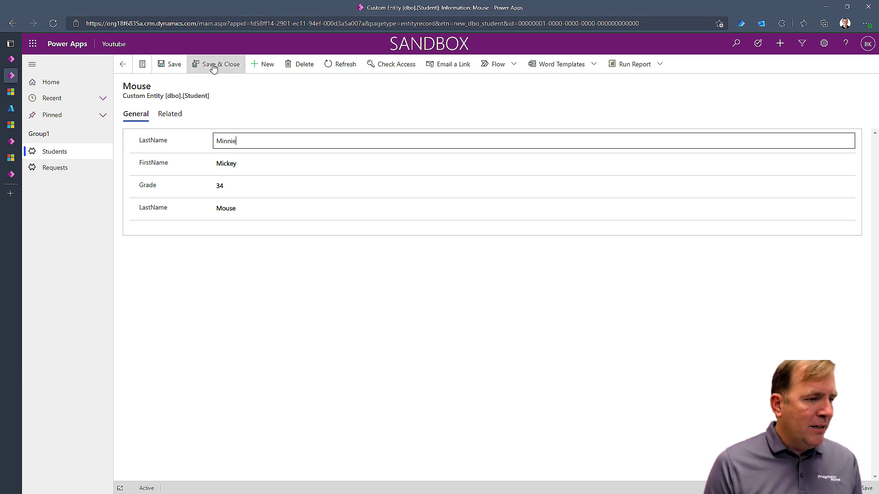
{"action": "left_click", "coordinate": [193, 72]}
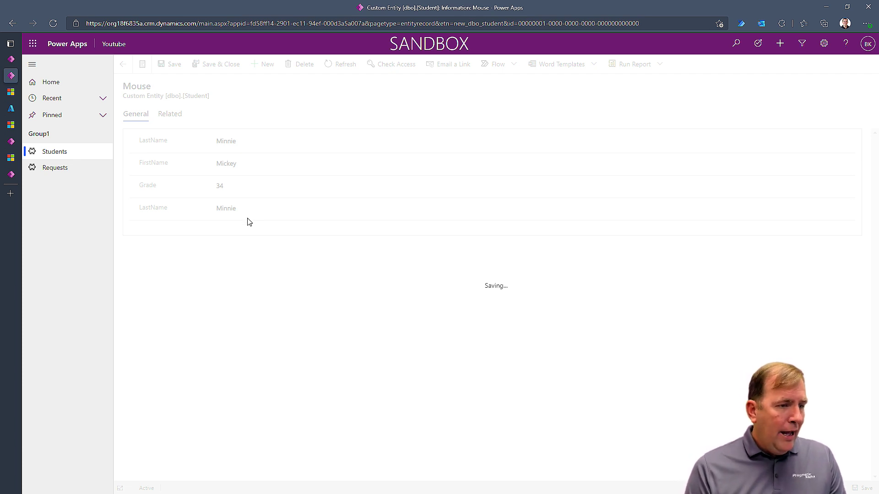
Rerun the dbo.Student query in SQL Server Management Studio and examine the first student's row
{"action": "key", "text": "alt+Tab"}
{"action": "left_click", "coordinate": [301, 114]}
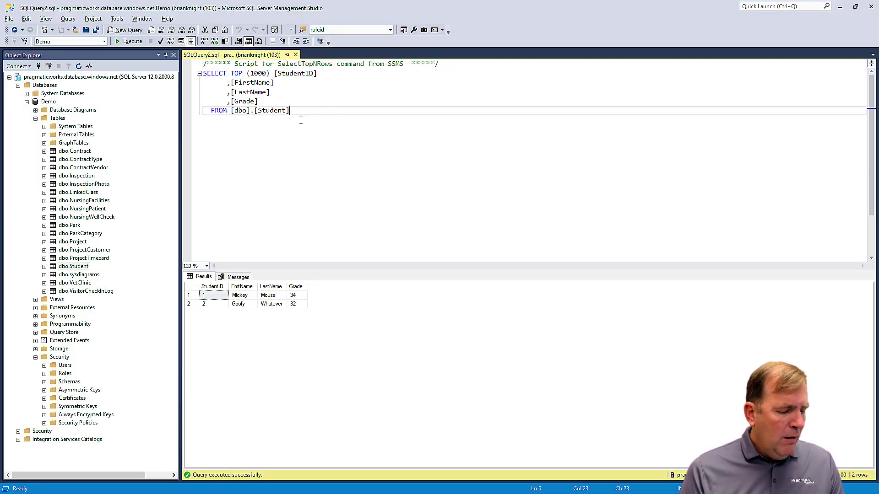
{"action": "left_click_drag", "start_coordinate": [274, 296], "coordinate": [224, 316]}
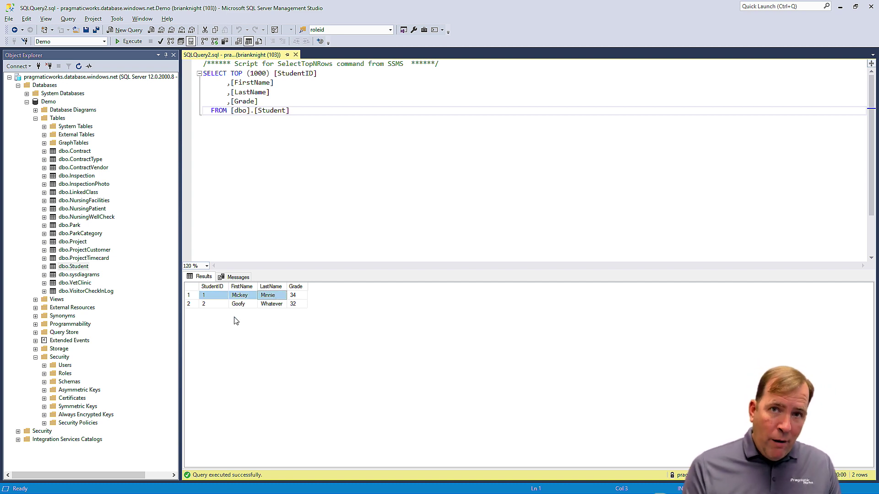
Switch back to the Youtube app in Power Apps, review the Minnie student record, and return to the list
{"action": "key", "text": "alt+Tab"}
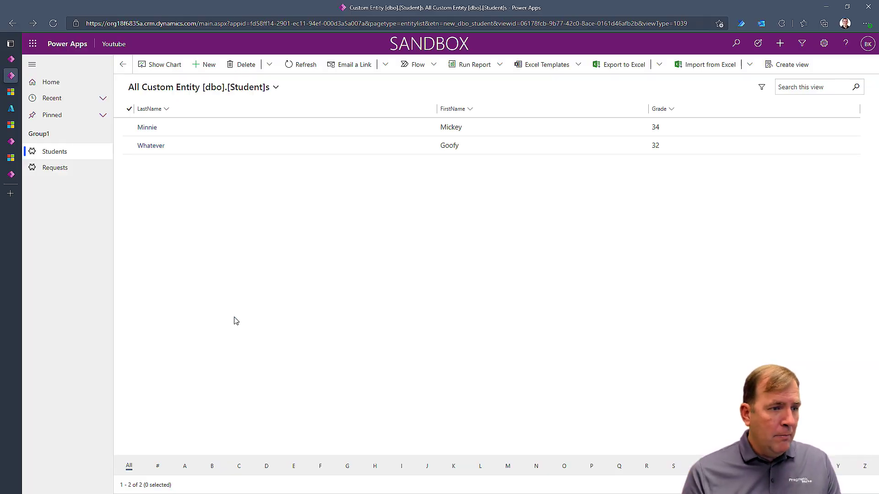
{"action": "left_click", "coordinate": [145, 128]}
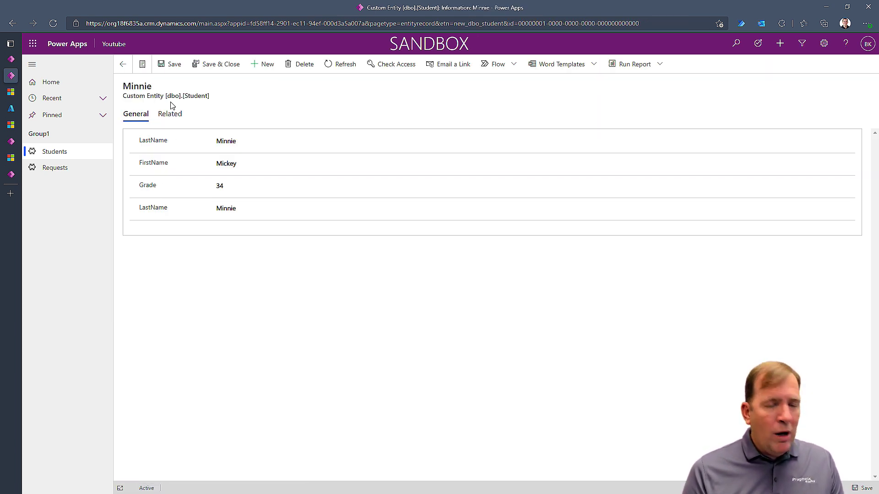
{"action": "left_click", "coordinate": [12, 23]}
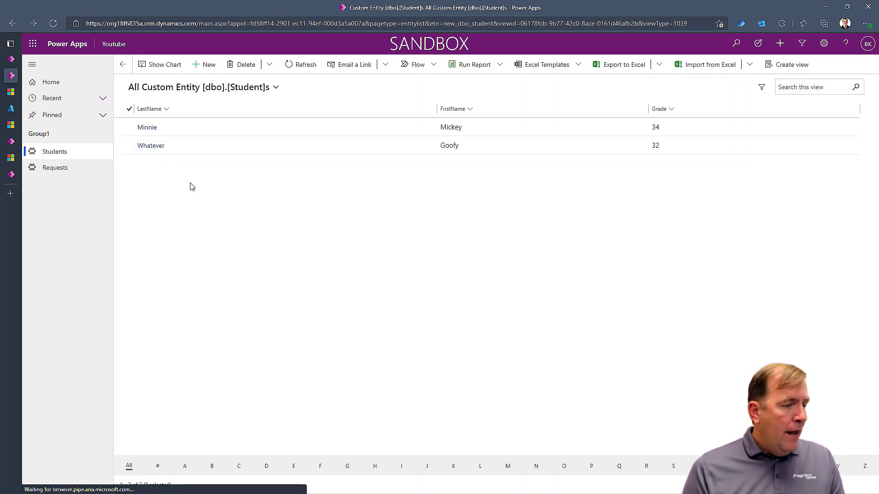
Start a new student request named Blah Blah with the request description "Toilet Broken in dorm 1"
{"action": "left_click", "coordinate": [54, 167]}
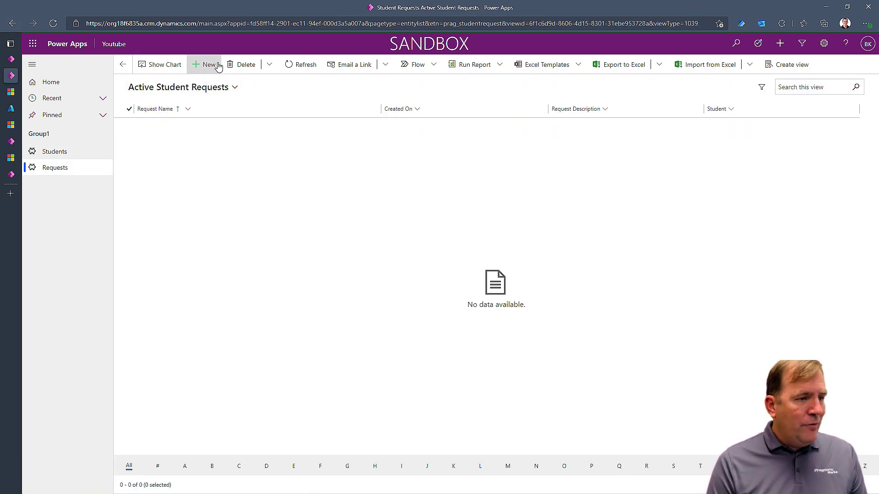
{"action": "left_click", "coordinate": [211, 65]}
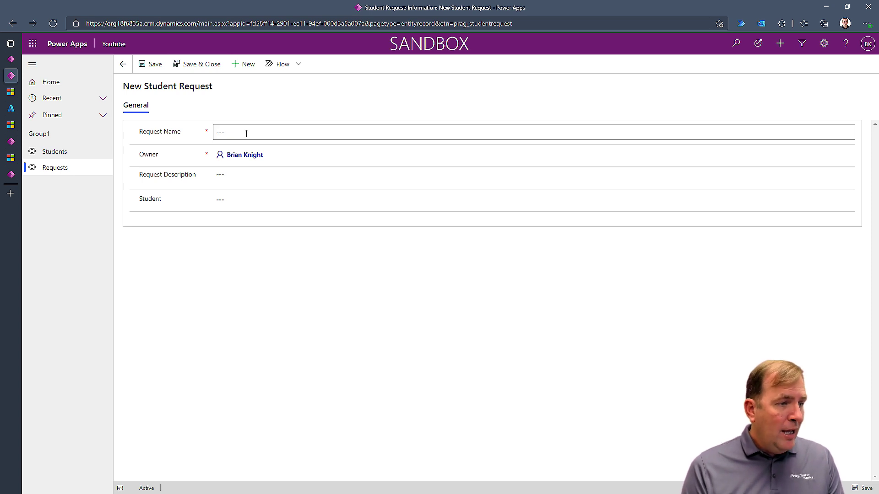
{"action": "type", "text": "Blah Blah"}
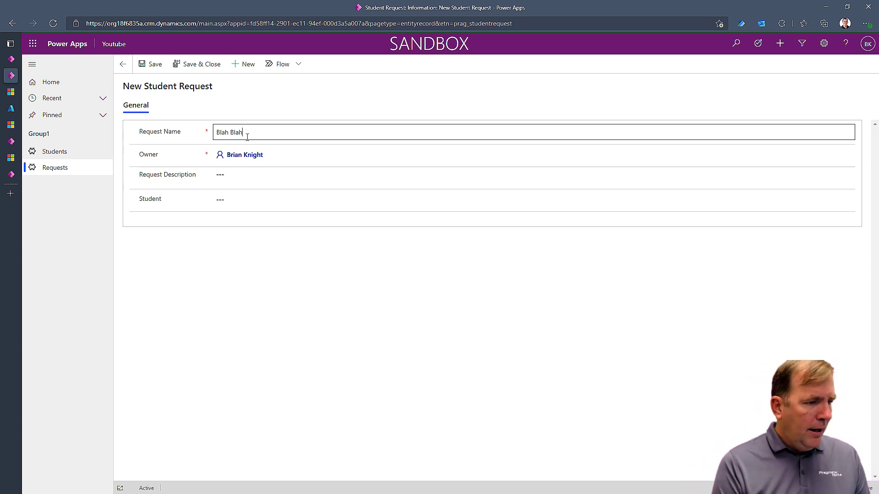
{"action": "left_click", "coordinate": [261, 180]}
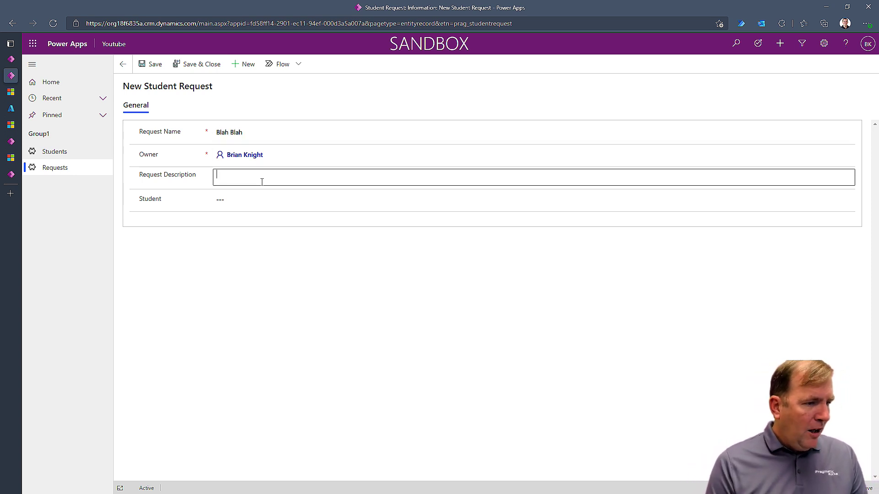
{"action": "type", "text": "Toilet "}
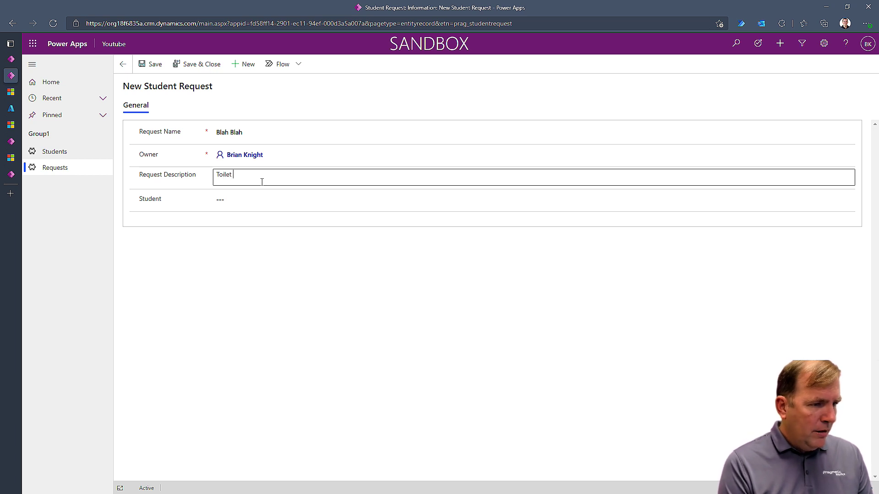
{"action": "type", "text": "Broken in dorm 1"}
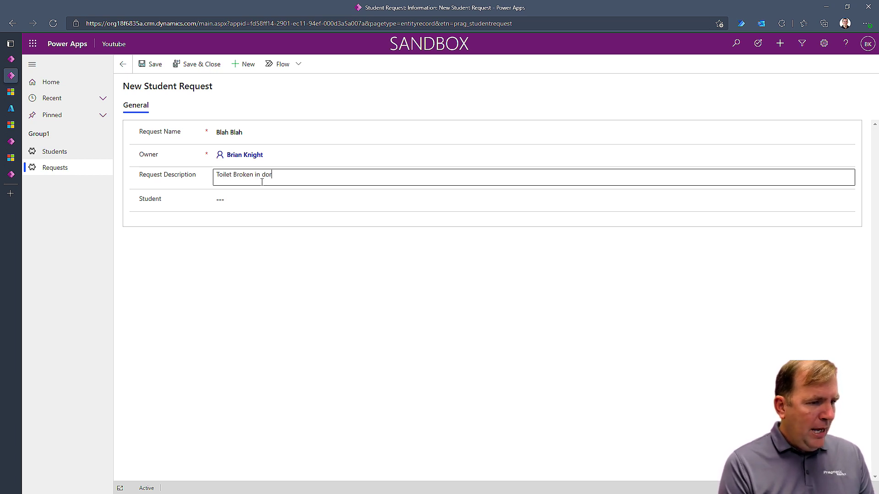
Look up all student records, assign Minnie as the request's student, and save and close the request
{"action": "left_click", "coordinate": [263, 201]}
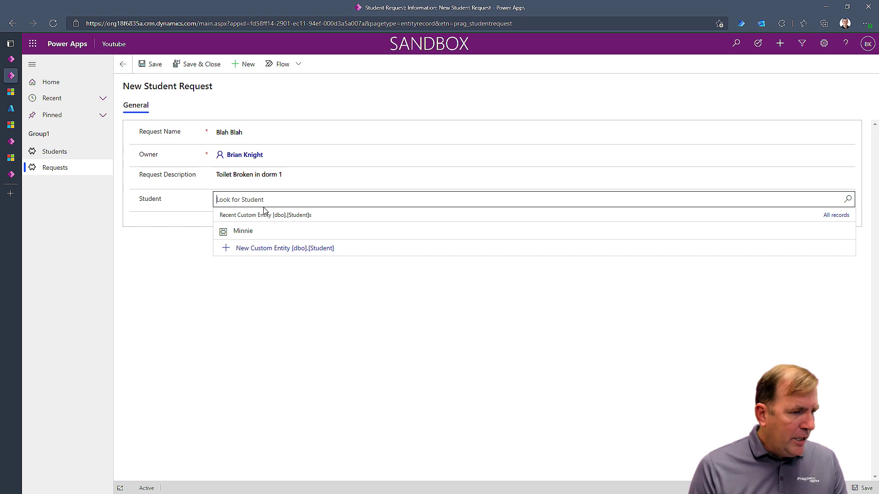
{"action": "left_click", "coordinate": [847, 199]}
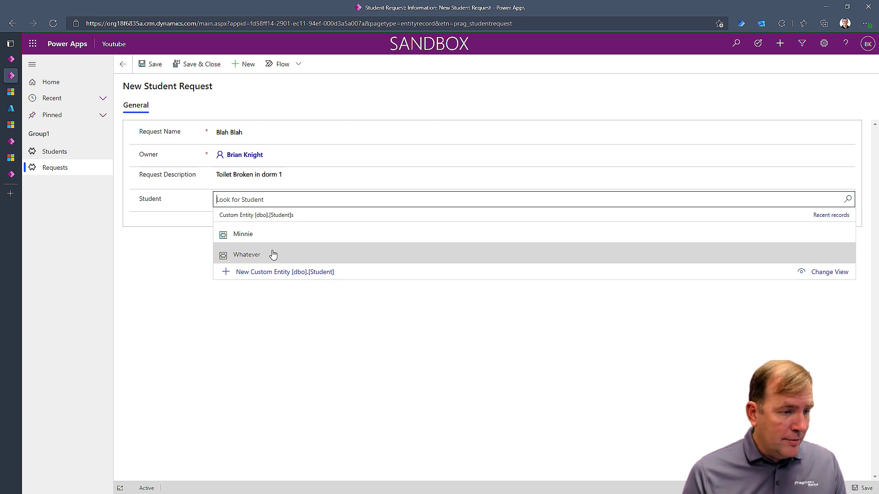
{"action": "left_click", "coordinate": [250, 236]}
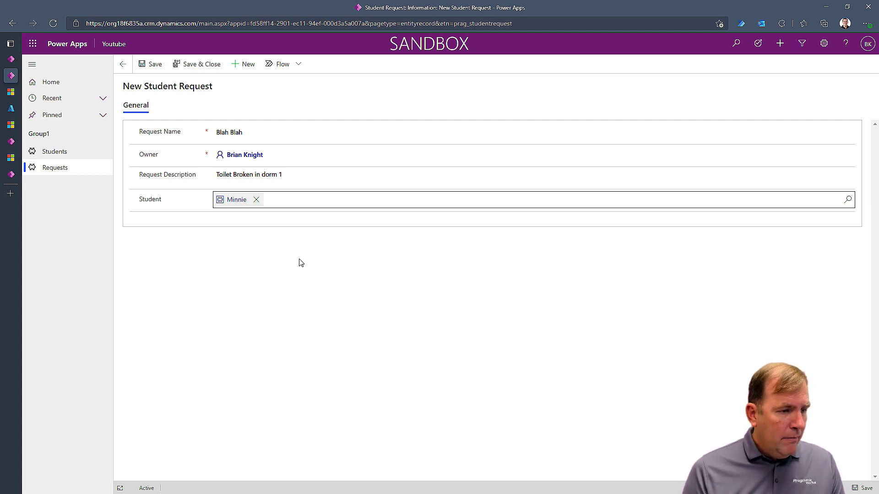
{"action": "left_click", "coordinate": [195, 65]}
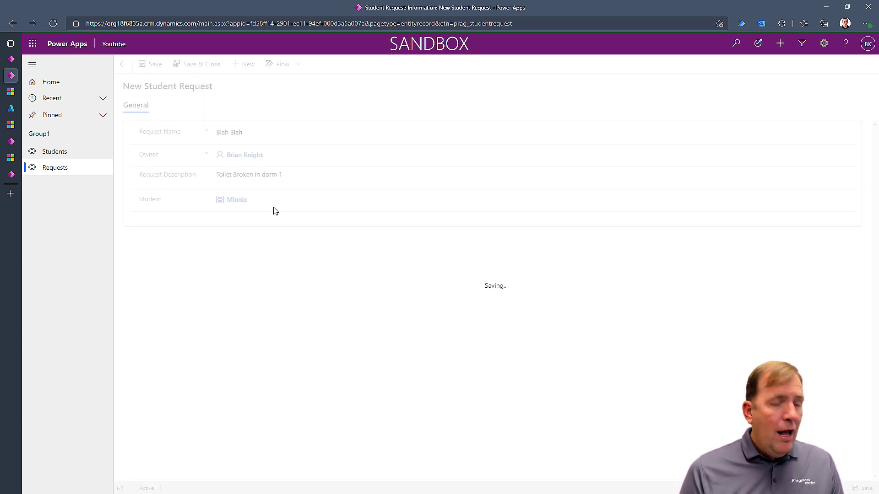